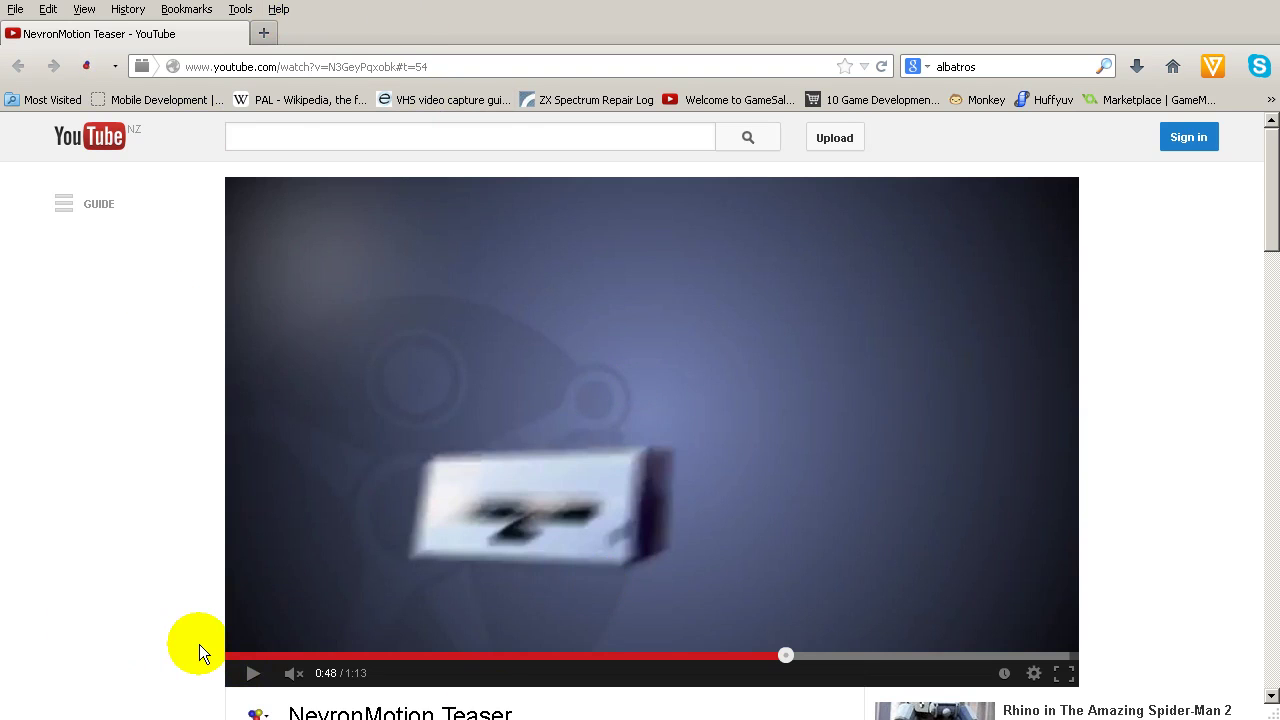
Step: Play part of the NevronMotion Teaser video and pause it
click(253, 674)
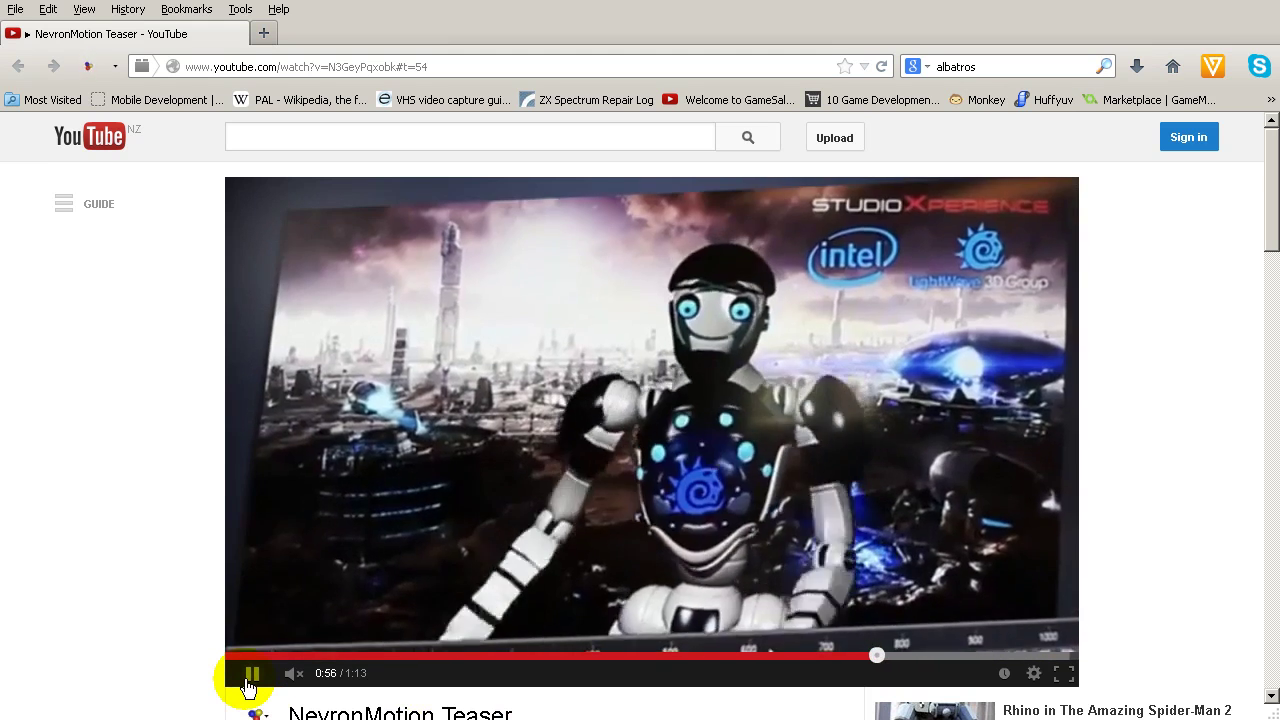
click(250, 676)
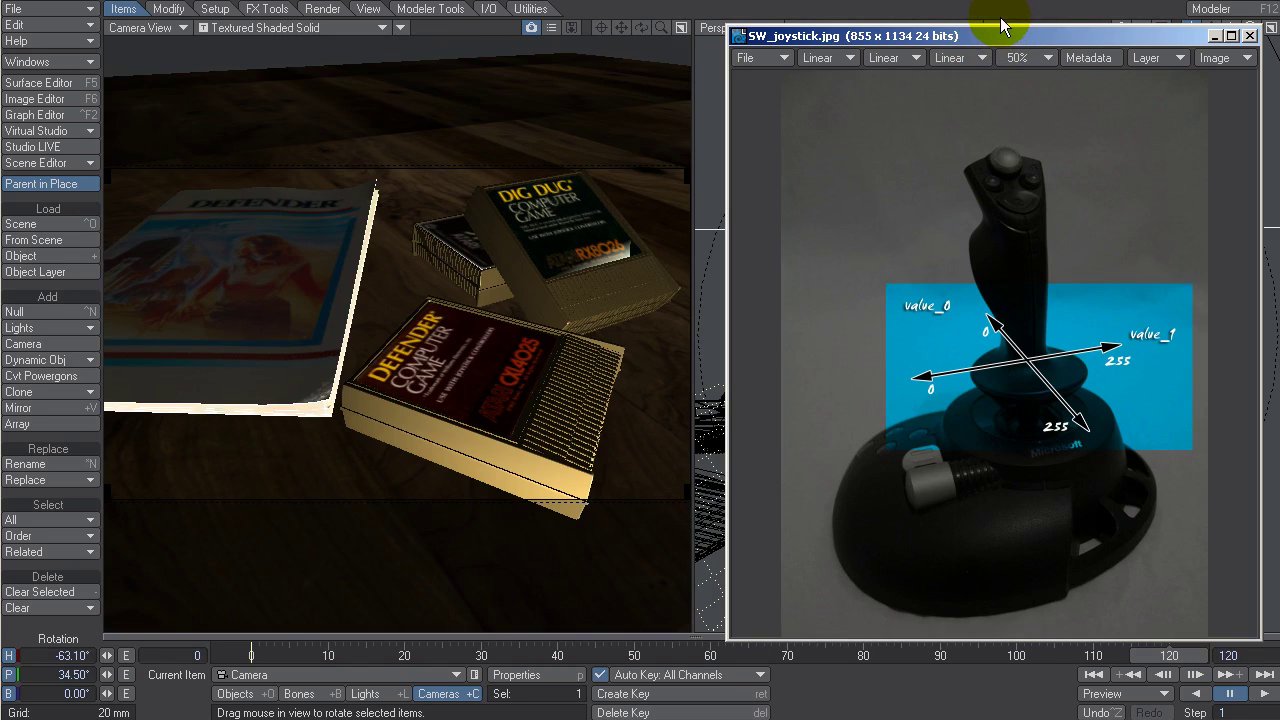
Step: Put away the SW_joystick.jpg reference image and rotate the camera to a heading of -62.70°
drag(1008, 30, 1017, 14)
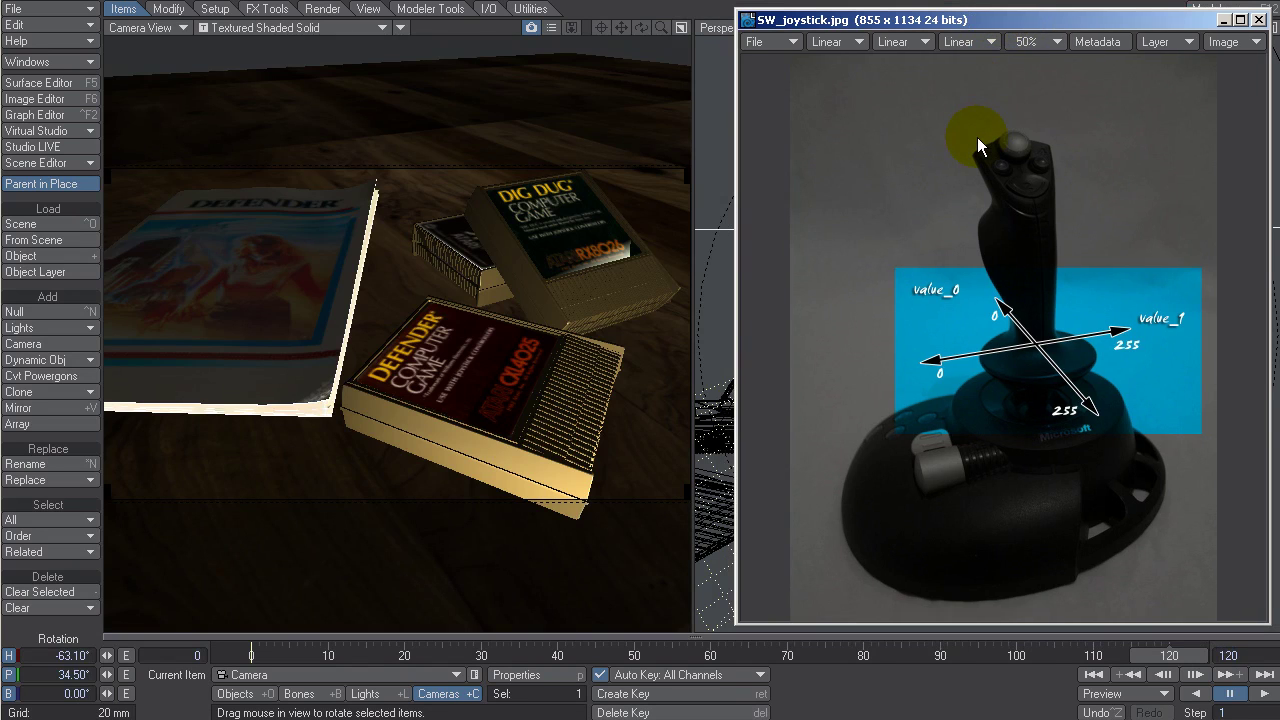
click(1222, 19)
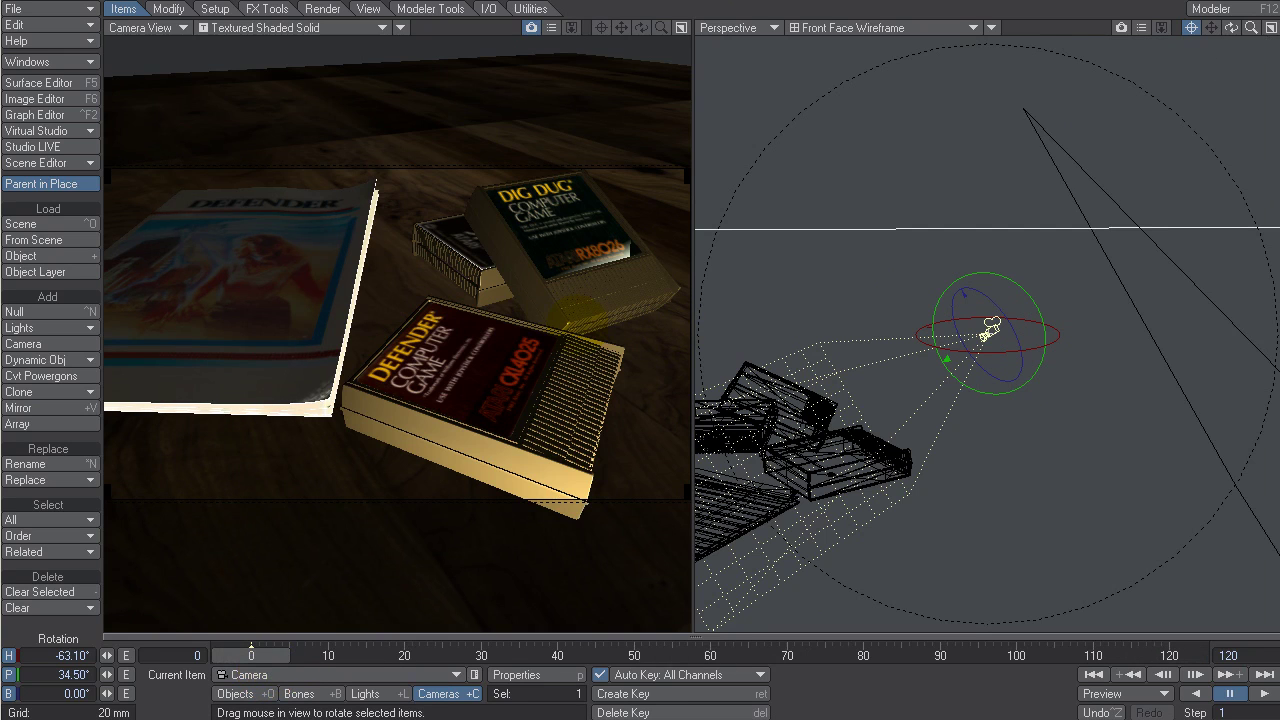
mouse_move(1012, 354)
mouse_down()
mouse_move(1040, 354)
mouse_move(934, 354)
mouse_move(1012, 351)
mouse_move(1000, 345)
mouse_up()
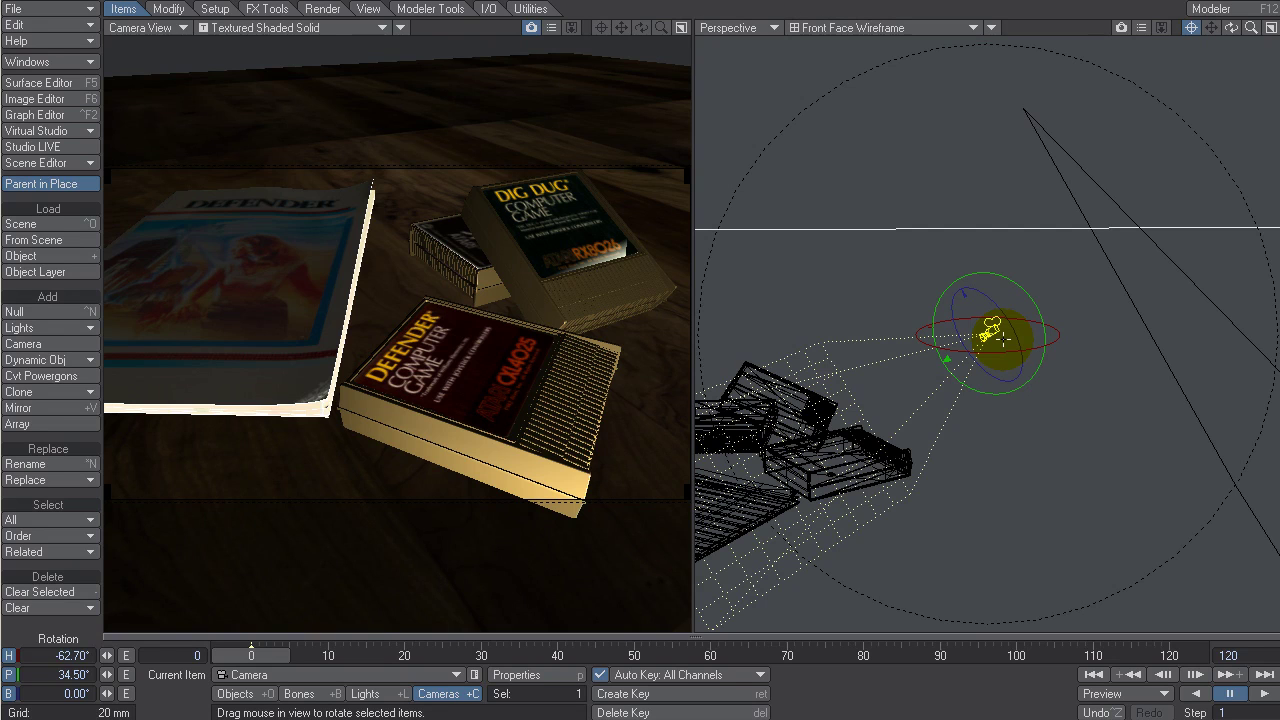
Step: Add a Trait motion modifier to the camera in its Motion Options
key(m)
drag(768, 79, 870, 21)
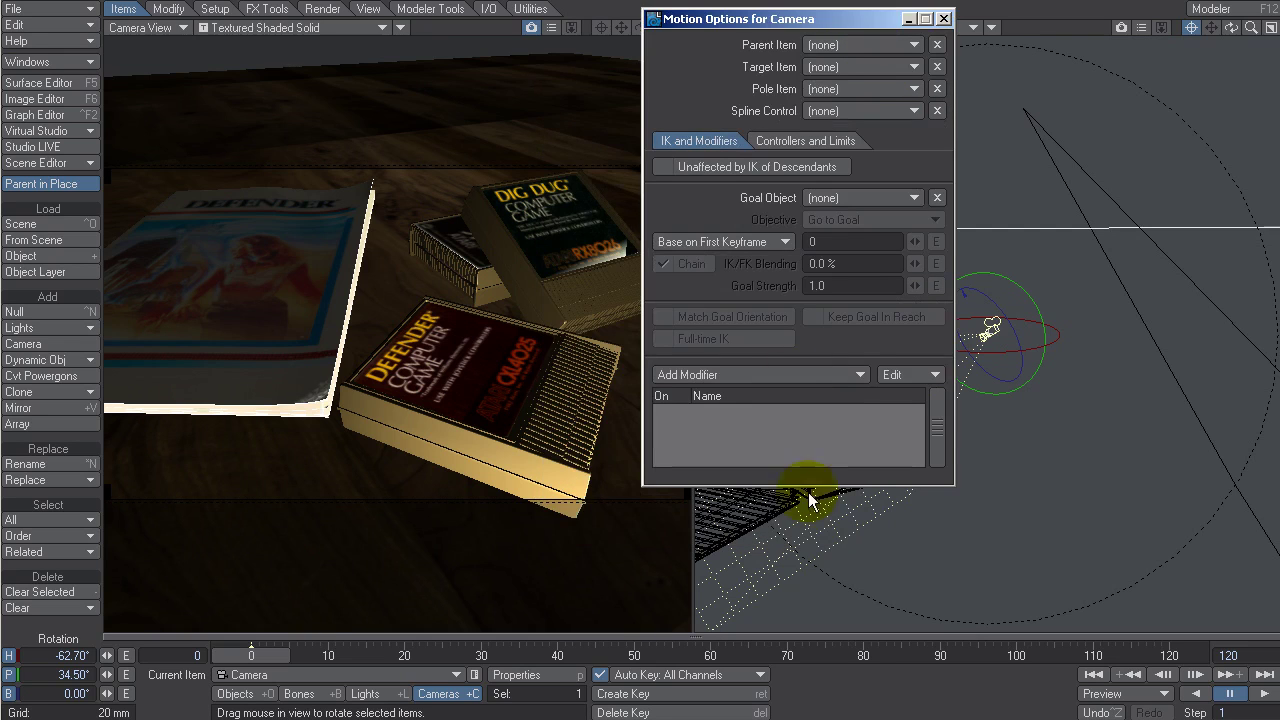
click(861, 373)
click(893, 673)
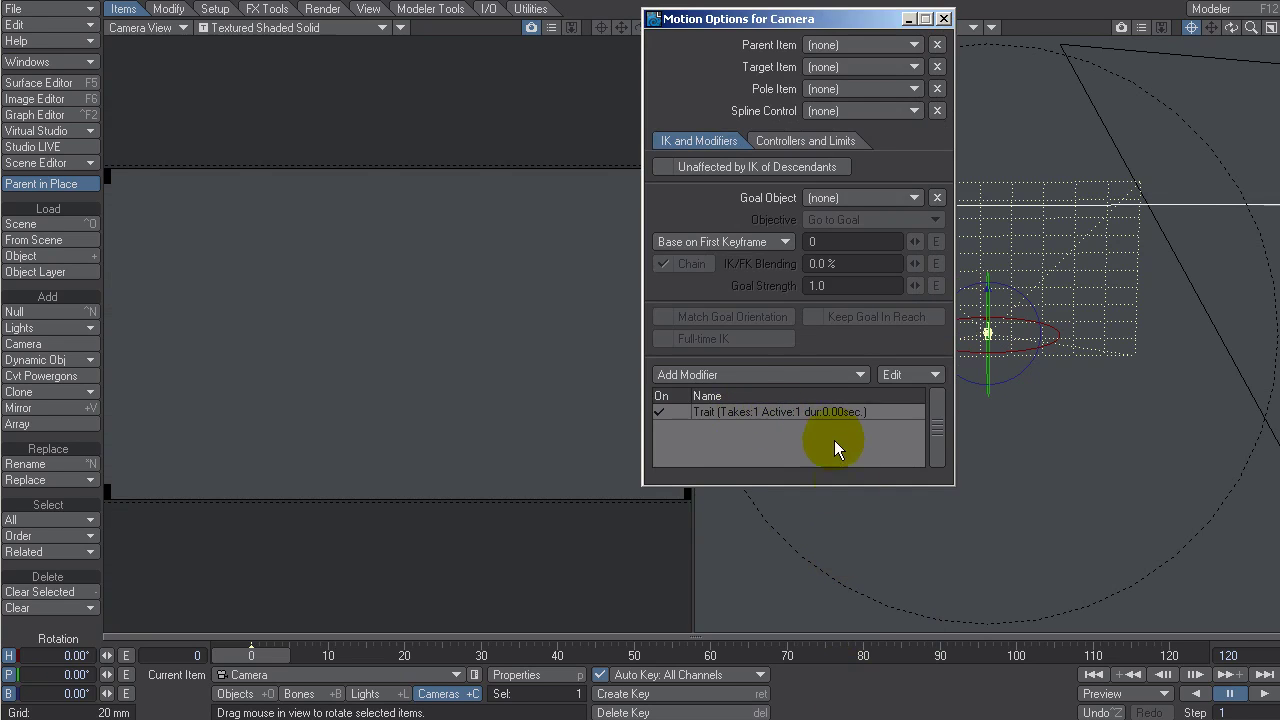
Step: Make the camera's Trait modifier Relative and close the Motion Options
click(824, 412)
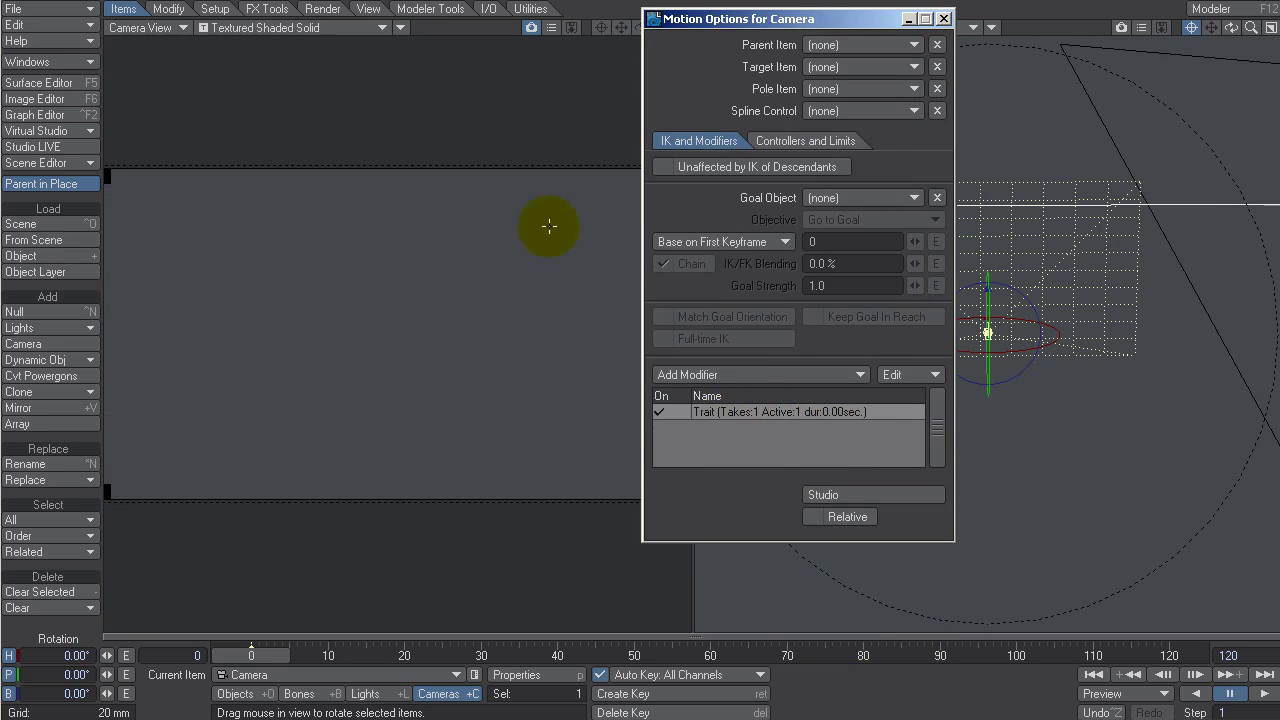
drag(863, 19, 666, 23)
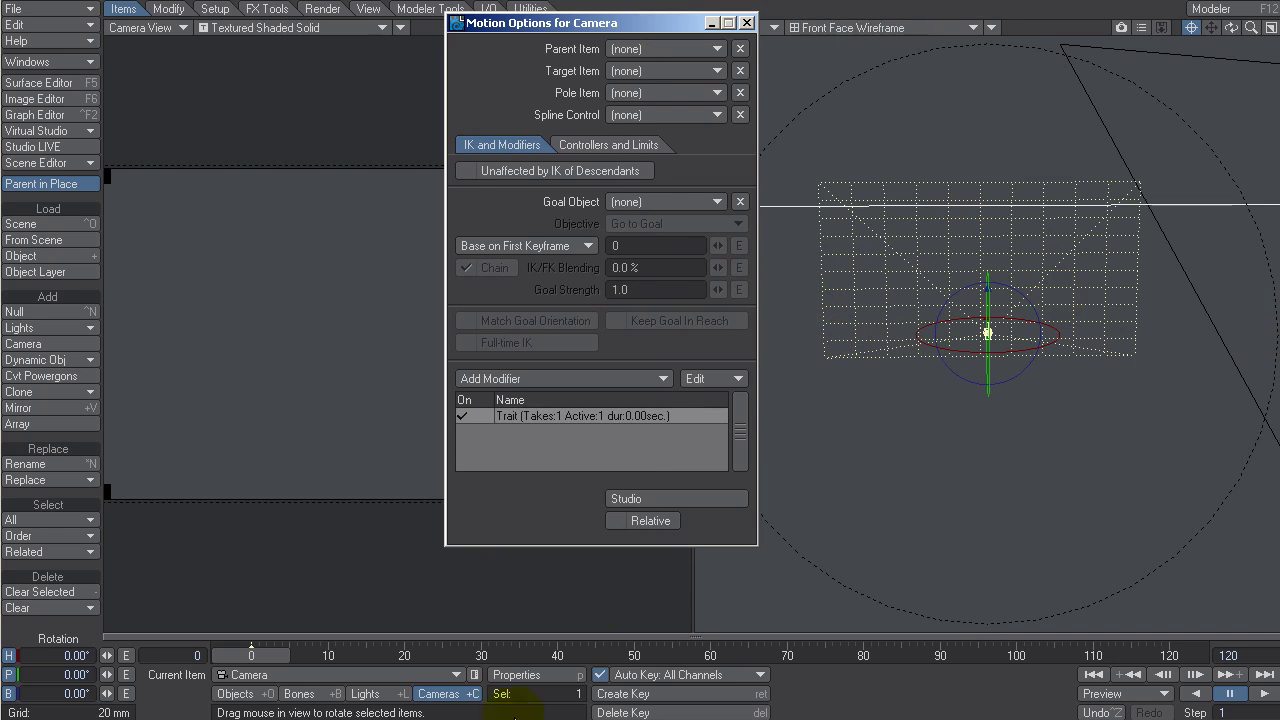
click(619, 522)
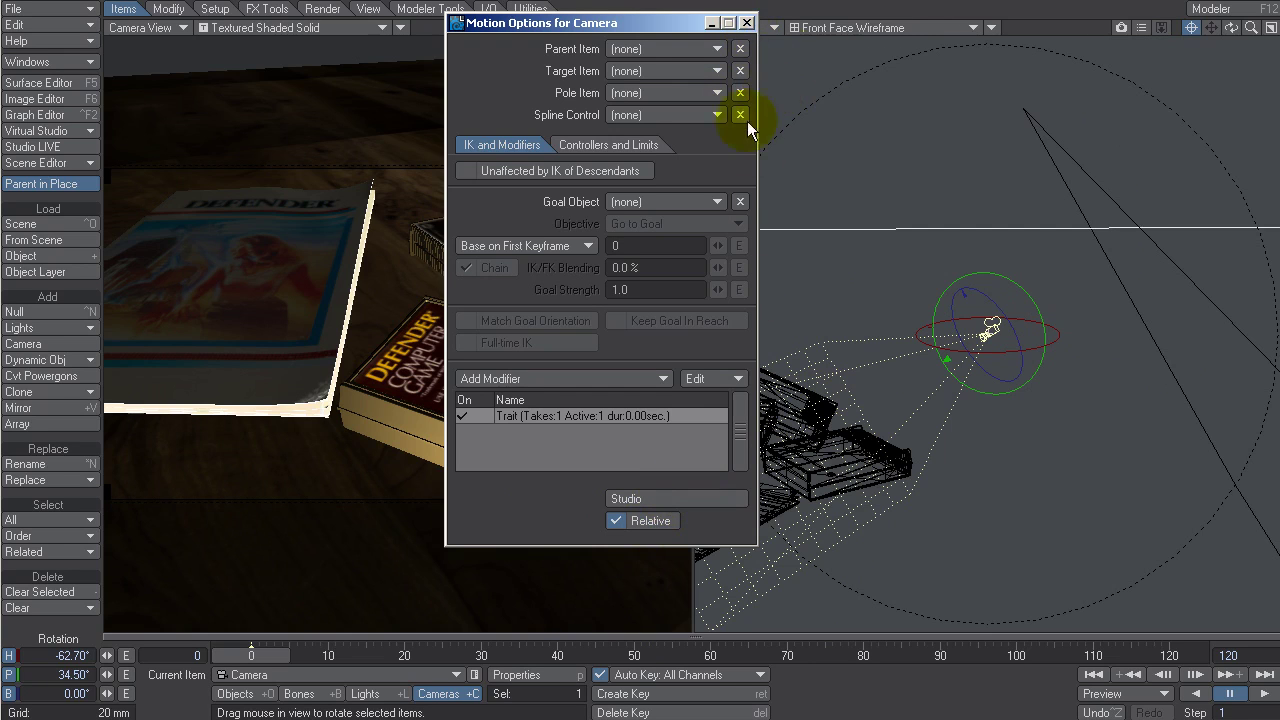
click(747, 23)
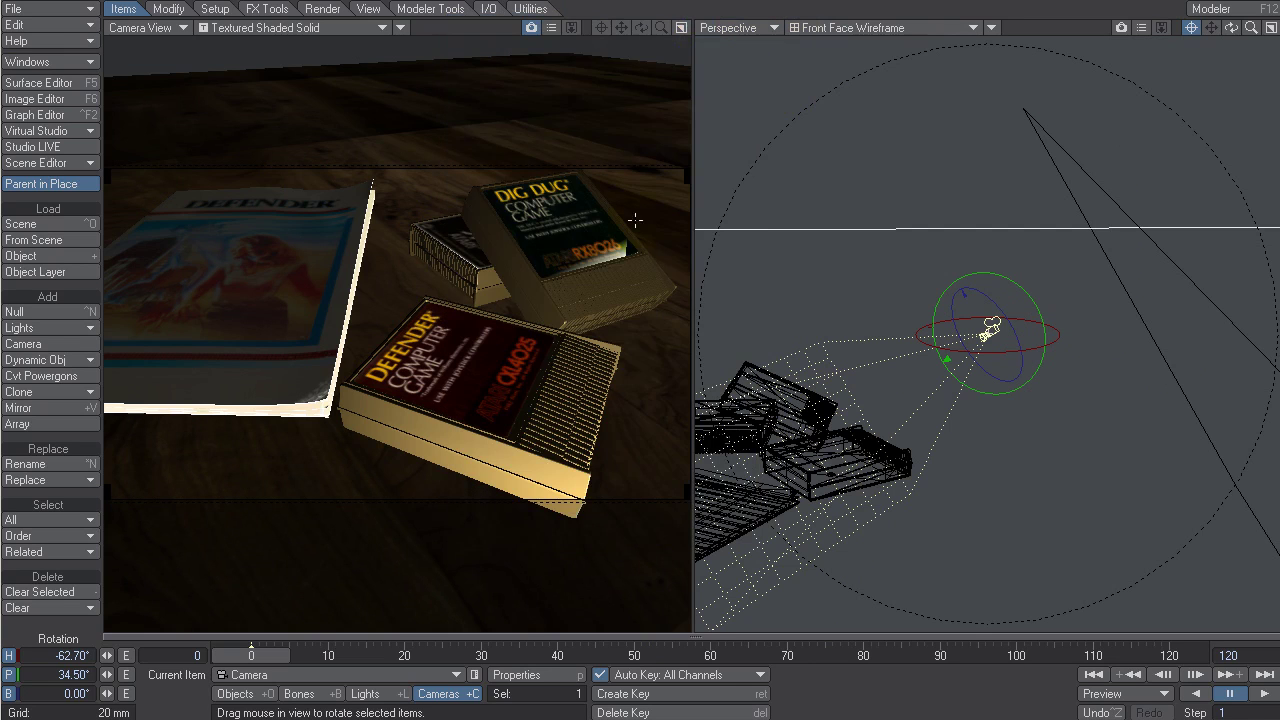
Step: Open the Virtual Studio Device Manager and move it clear of the perspective view
click(98, 129)
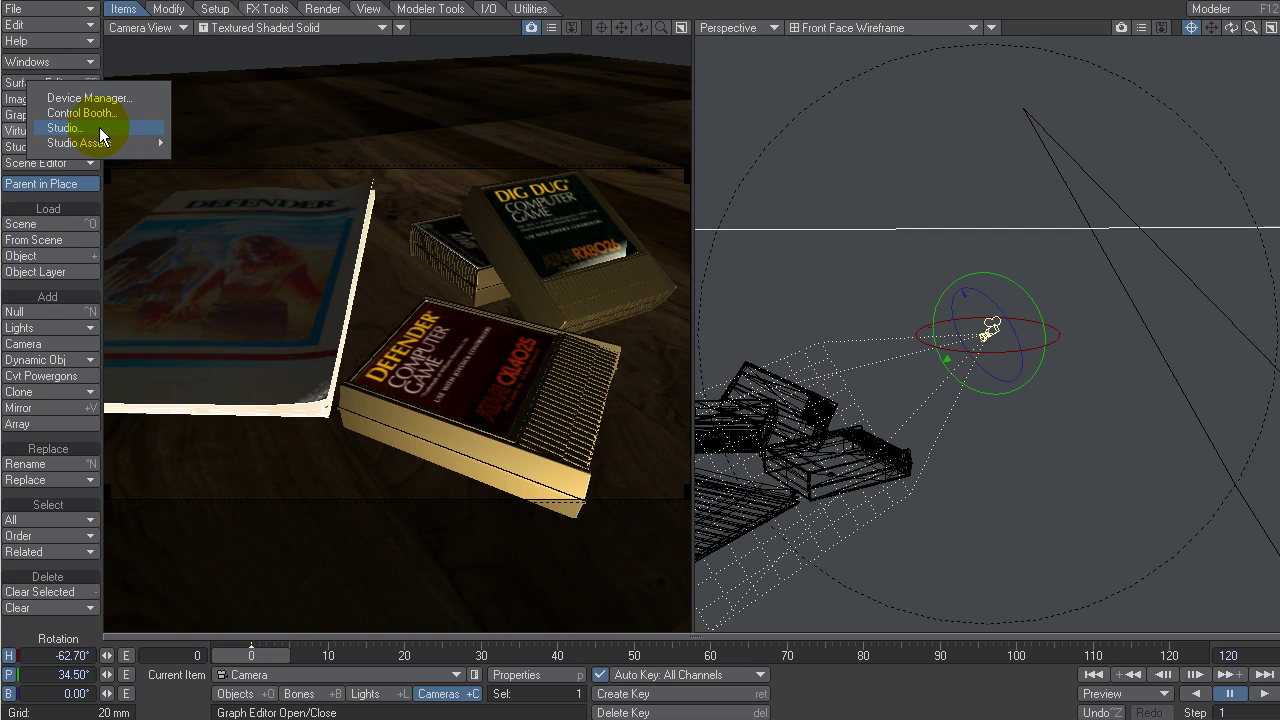
click(143, 97)
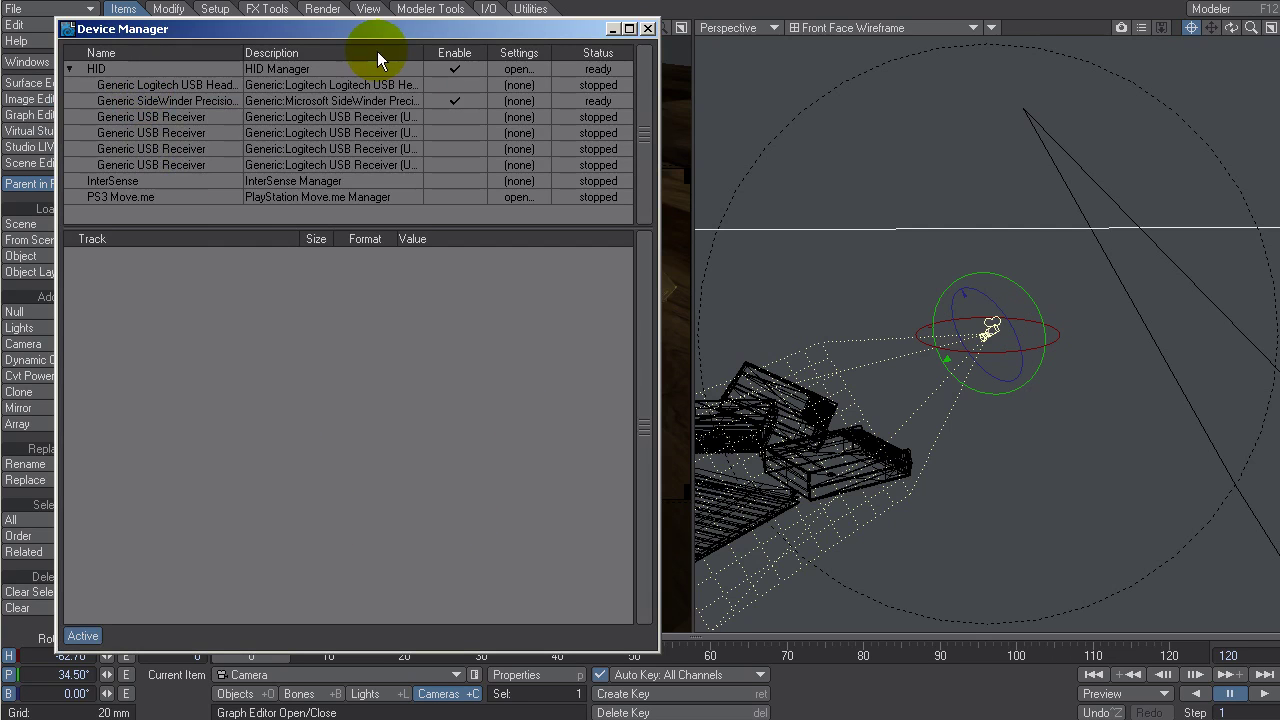
drag(323, 34, 279, 29)
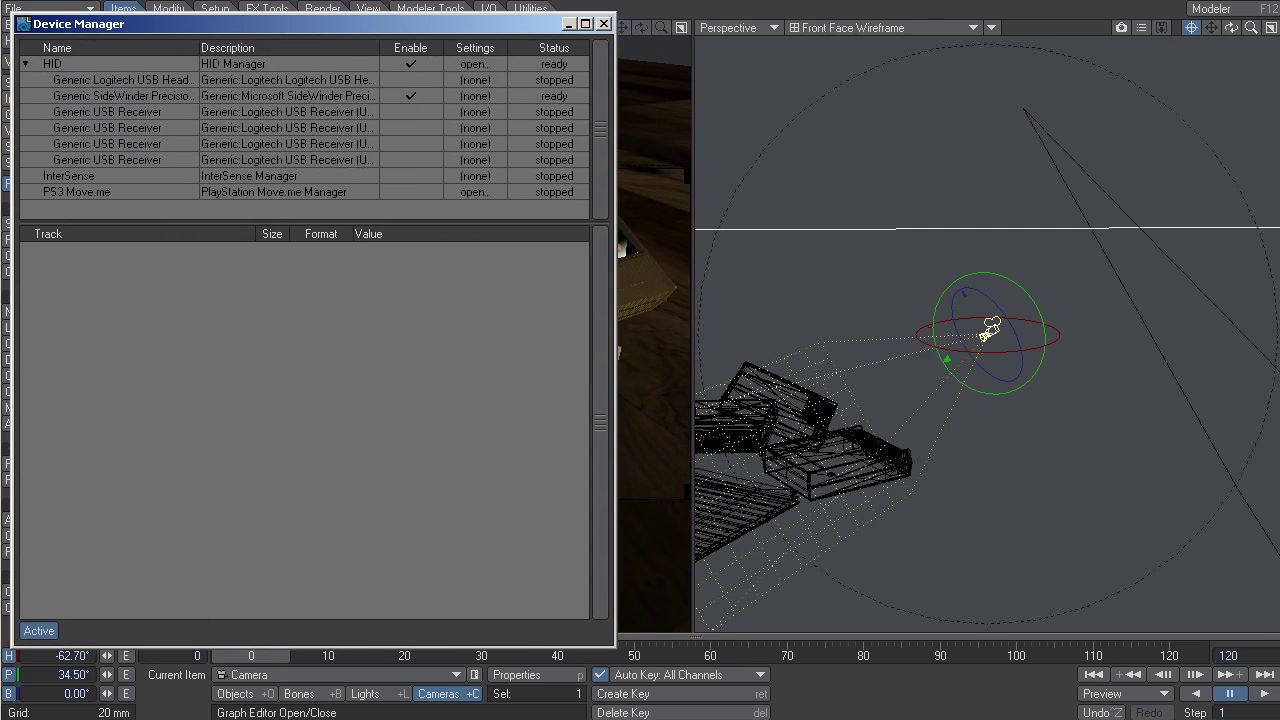
Step: View the SW_joystick.jpg, SW_buttons.jpg and SW_rotation.jpg reference images beside the device list
click(1153, 42)
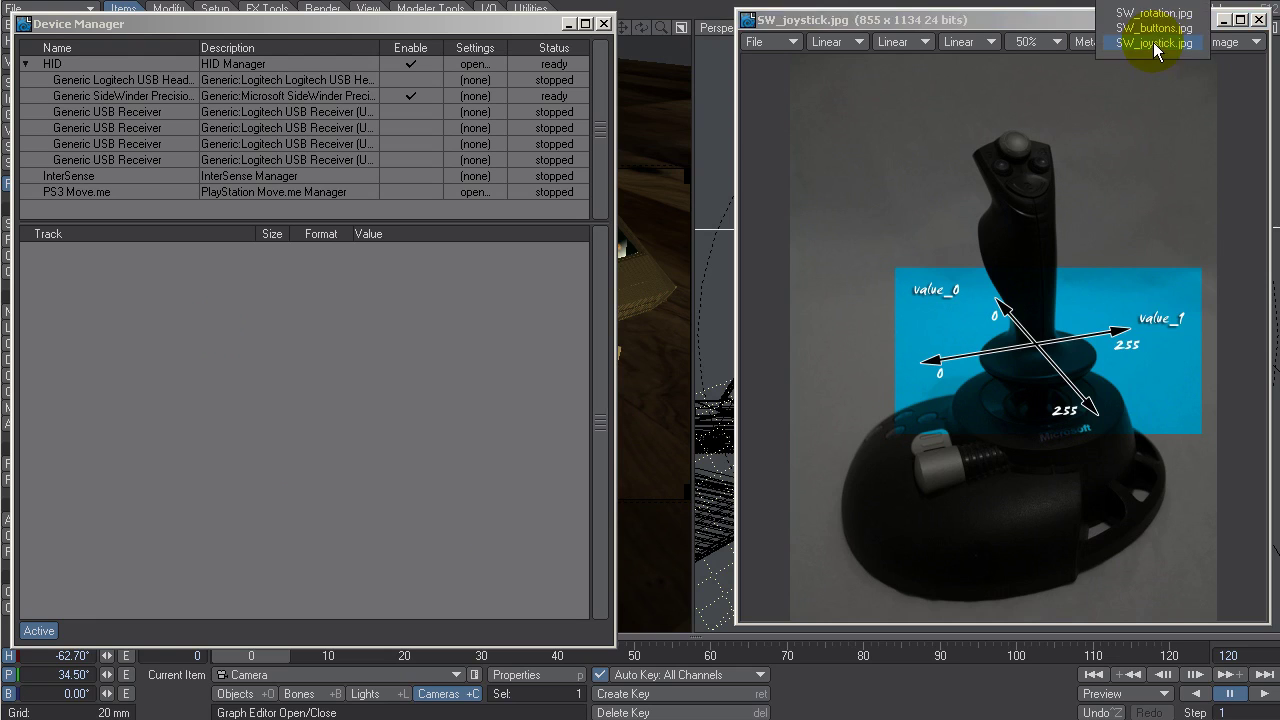
click(1153, 28)
click(1159, 44)
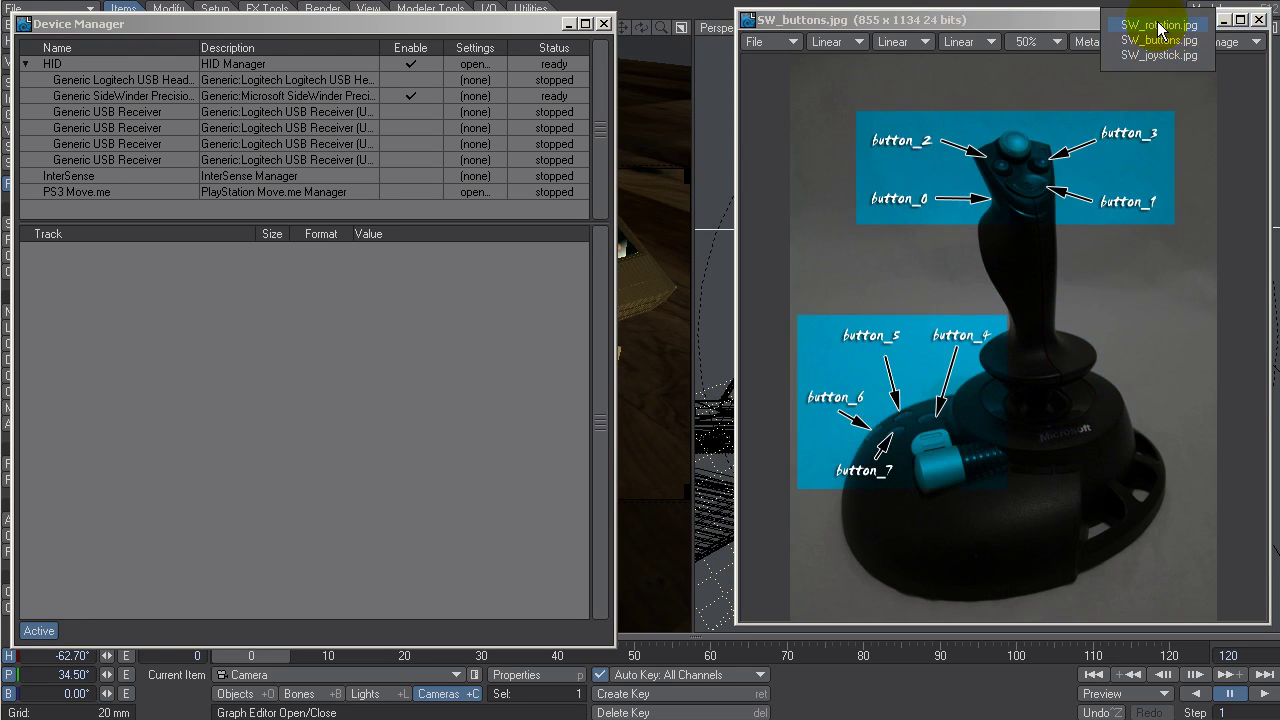
click(1159, 27)
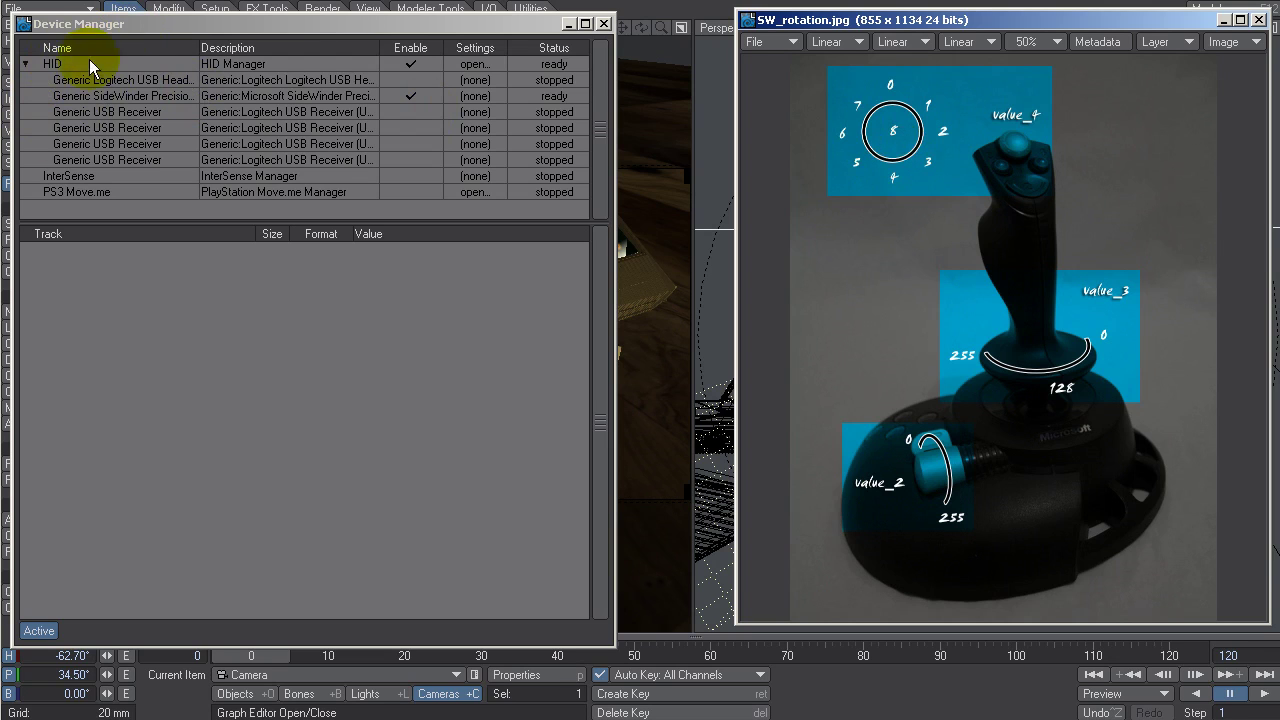
Step: Examine the button and value tracks of the Generic SideWinder device against the joystick reference images
click(414, 65)
click(408, 64)
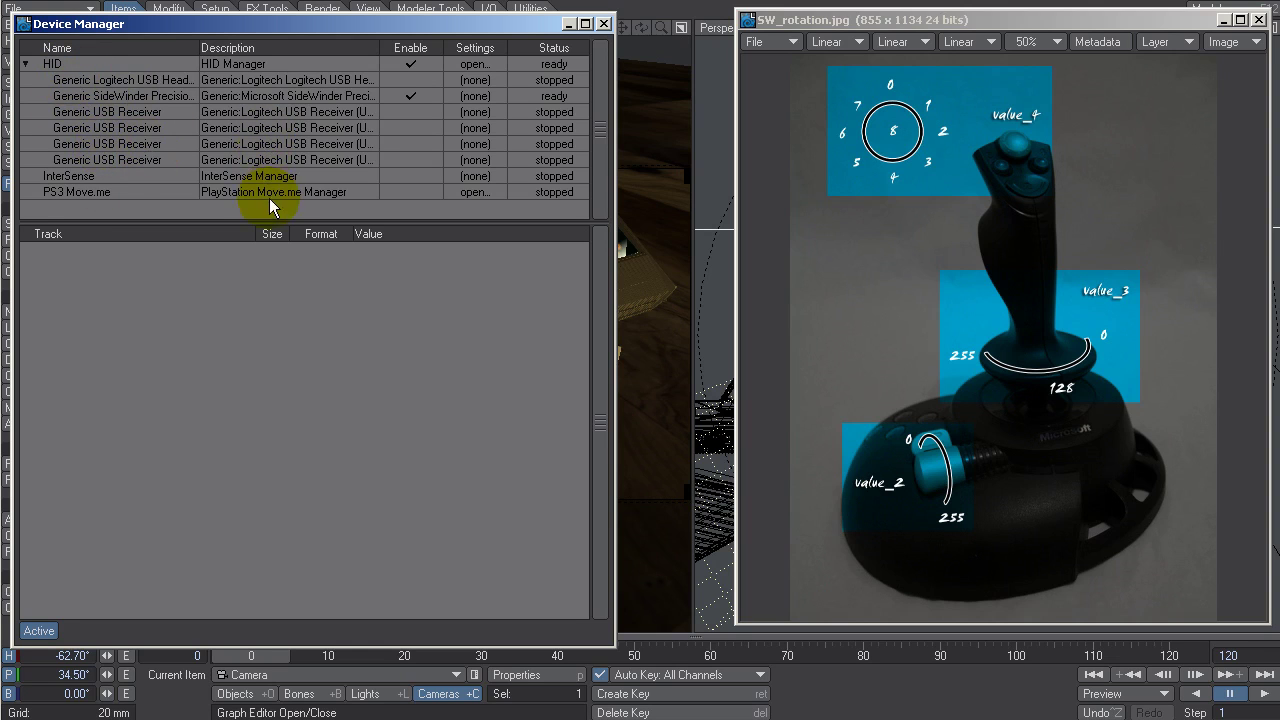
click(106, 96)
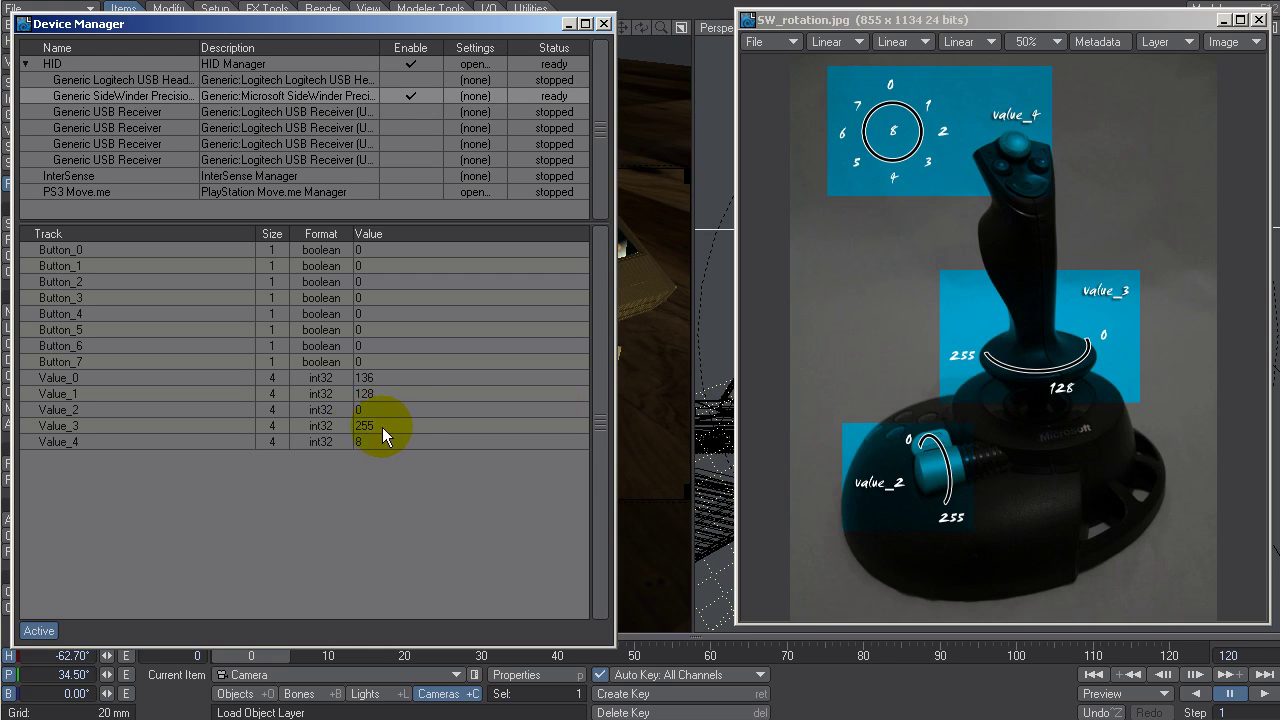
mouse_move(1066, 390)
mouse_down()
mouse_move(1066, 372)
mouse_move(962, 358)
mouse_move(972, 345)
mouse_move(986, 368)
mouse_move(968, 352)
mouse_move(1030, 367)
mouse_move(945, 352)
mouse_move(1046, 366)
mouse_move(1093, 338)
mouse_move(1060, 372)
mouse_move(990, 364)
mouse_move(984, 330)
mouse_move(962, 360)
mouse_move(990, 316)
mouse_move(1016, 318)
mouse_move(1012, 360)
mouse_move(1052, 378)
mouse_move(1088, 350)
mouse_move(930, 332)
mouse_up()
click(1201, 38)
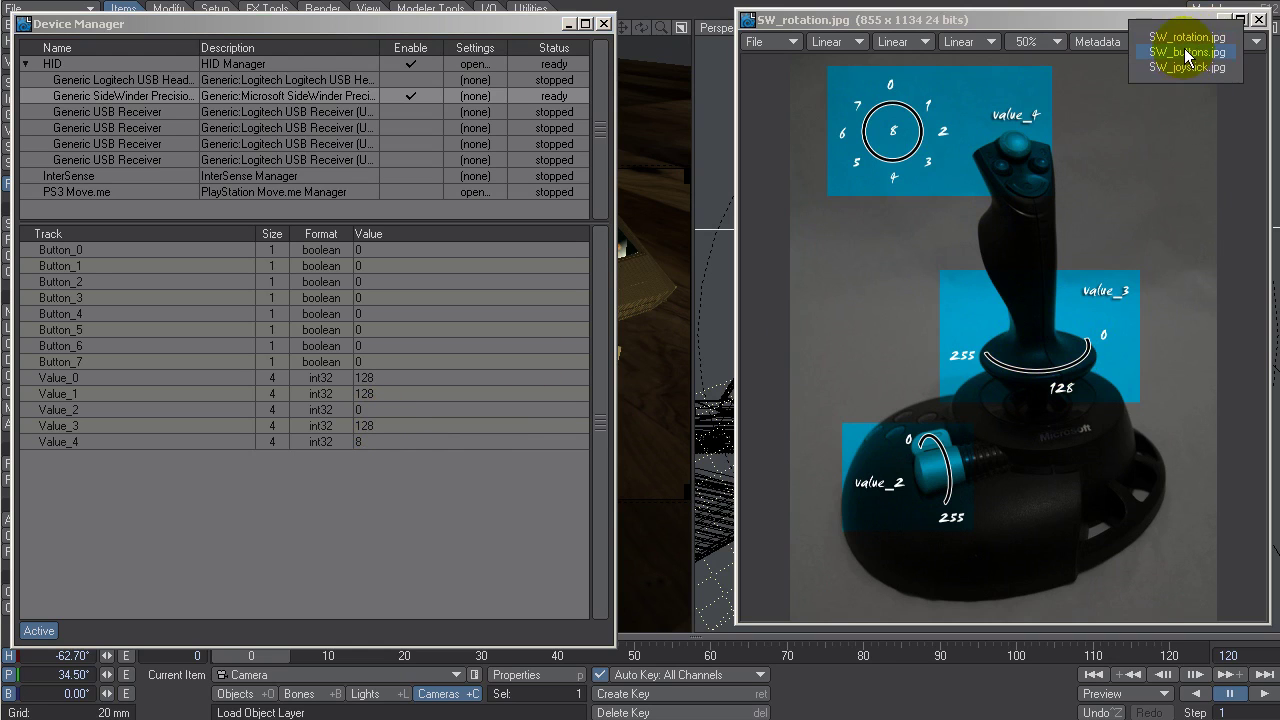
click(1195, 68)
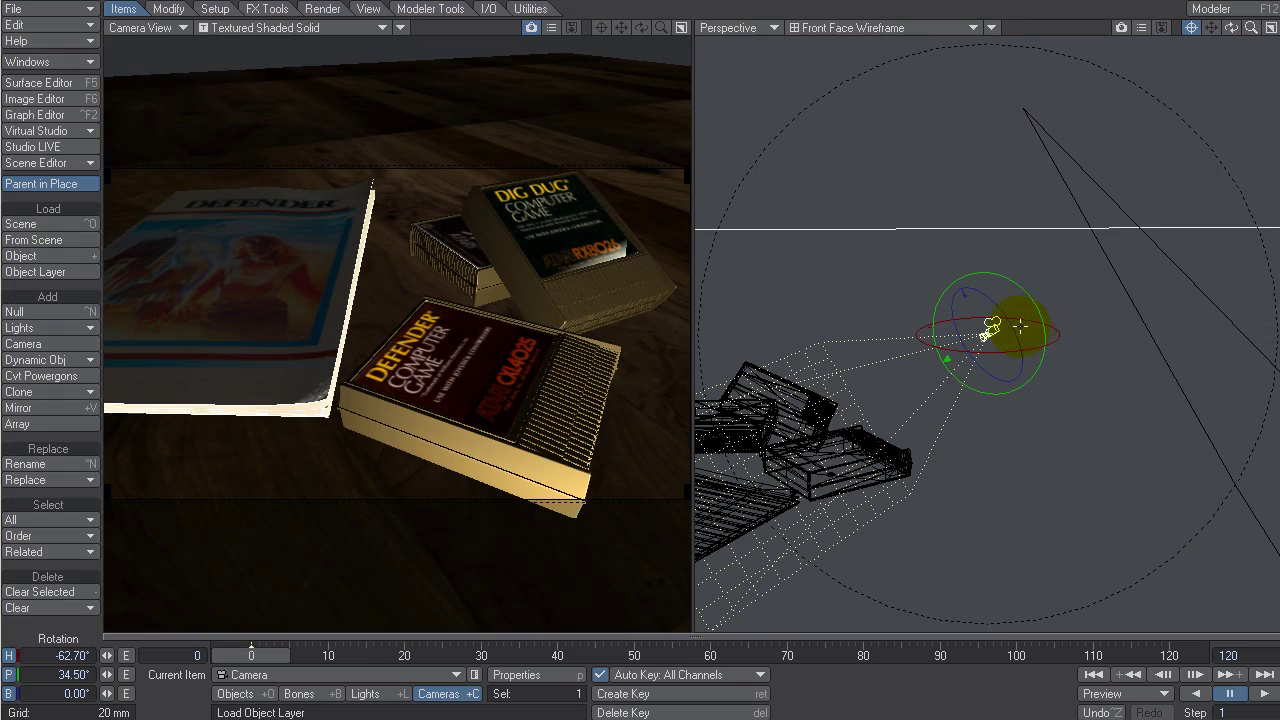
Step: Toggle Studio LIVE on and back off
click(48, 150)
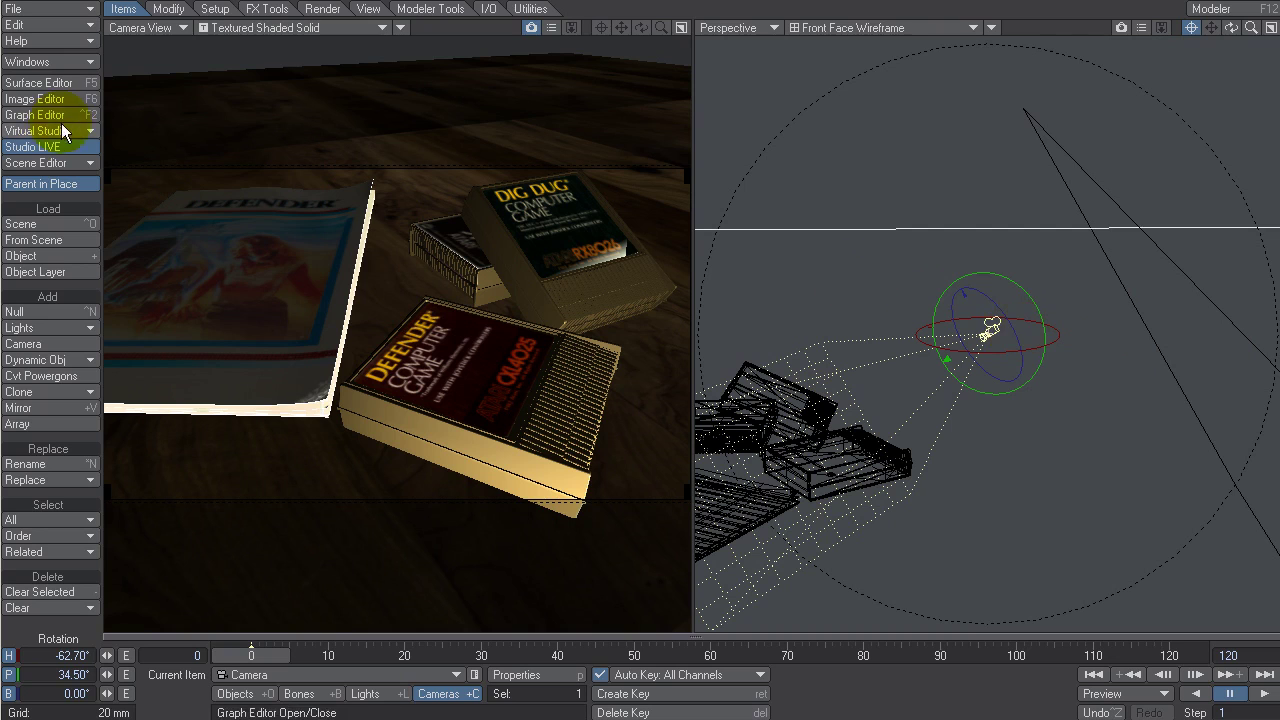
click(48, 148)
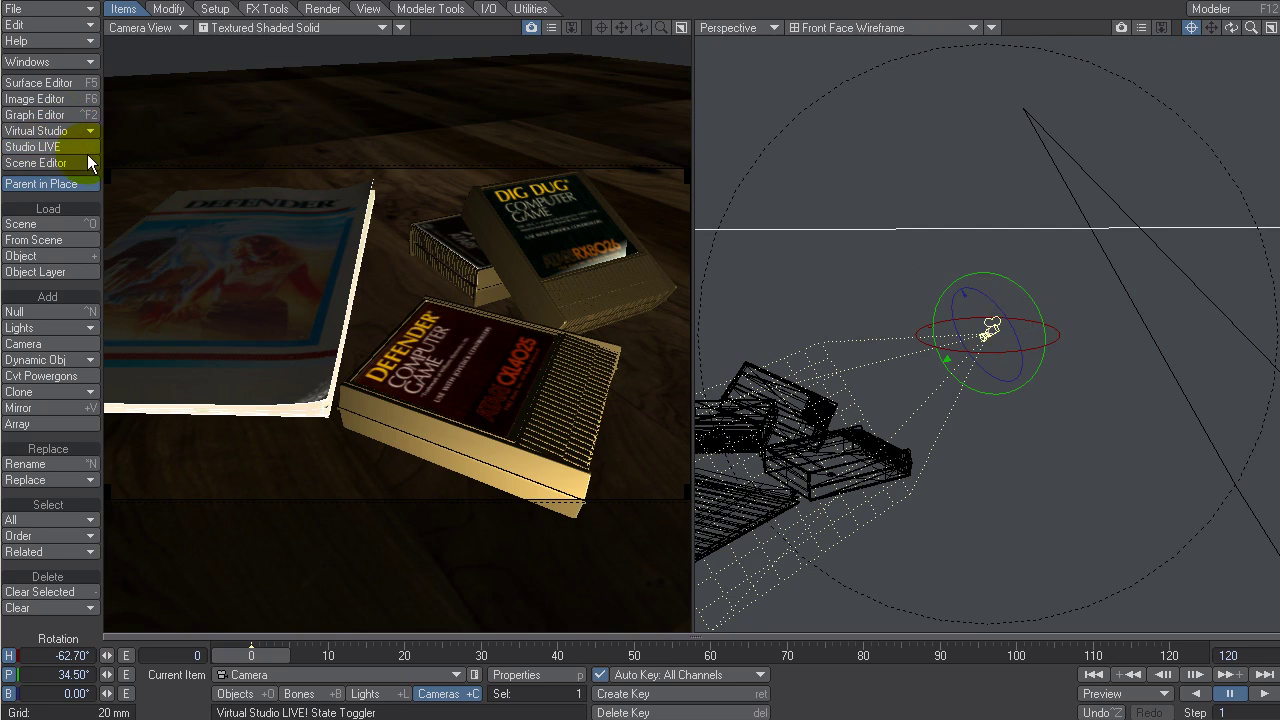
Step: Open the Studio window from the camera's Trait modifier, close the Motion Options and move Studio clear of the camera gizmo
key(m)
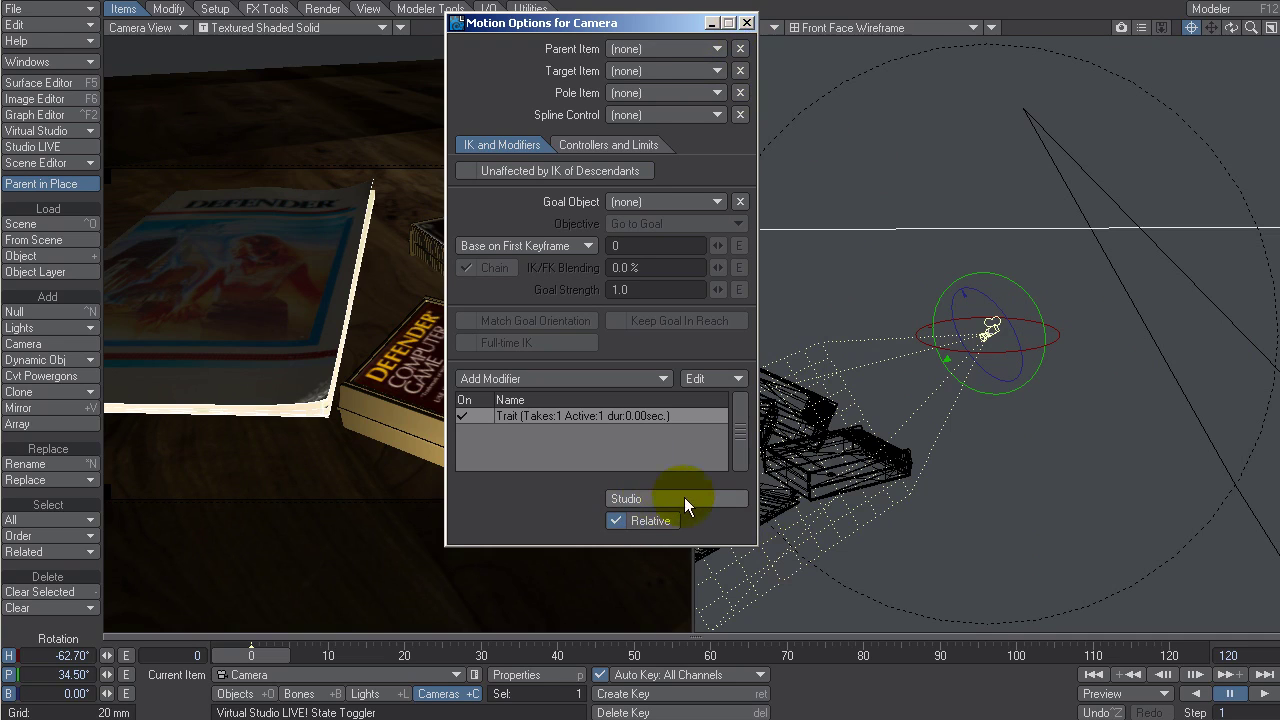
click(90, 131)
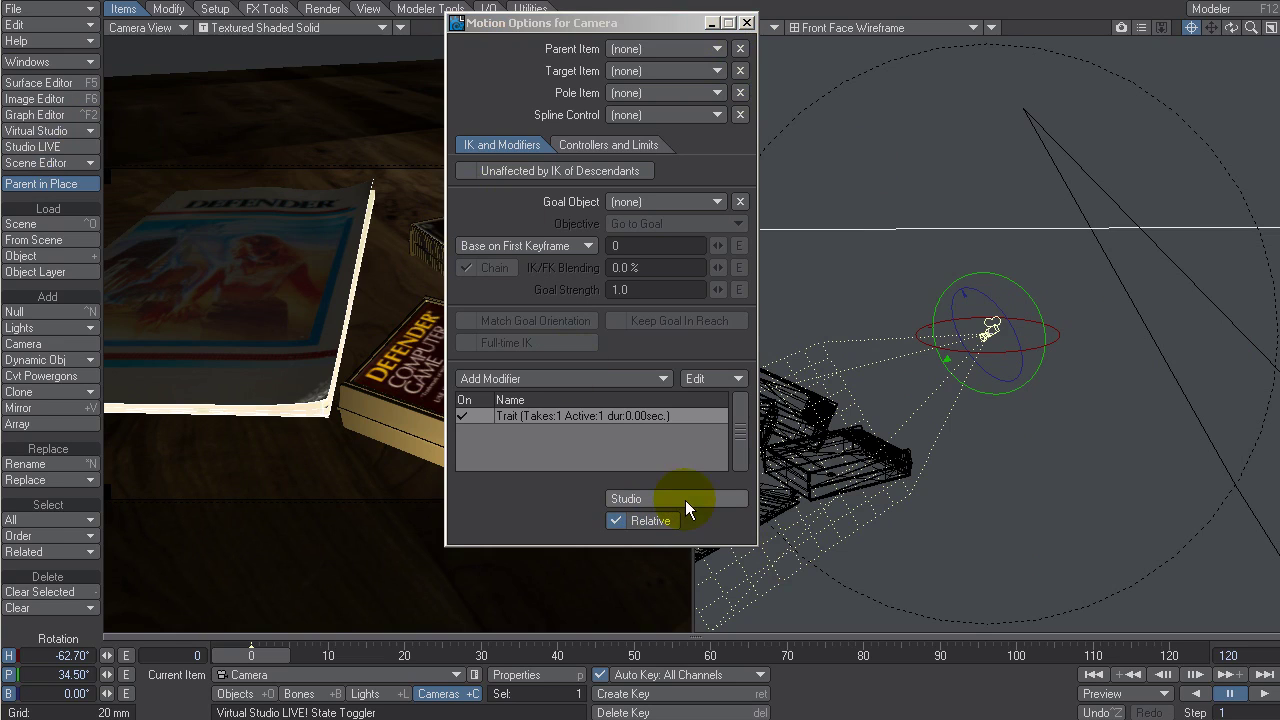
click(700, 503)
drag(695, 54, 501, 98)
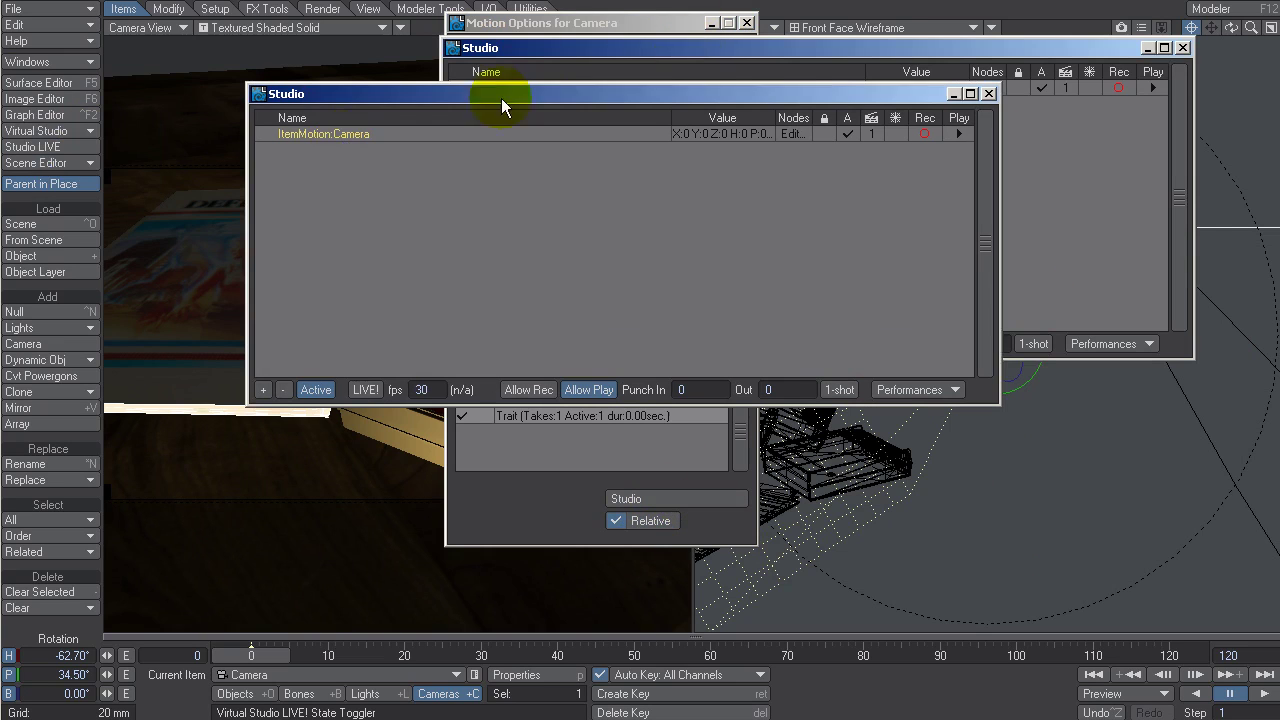
click(747, 23)
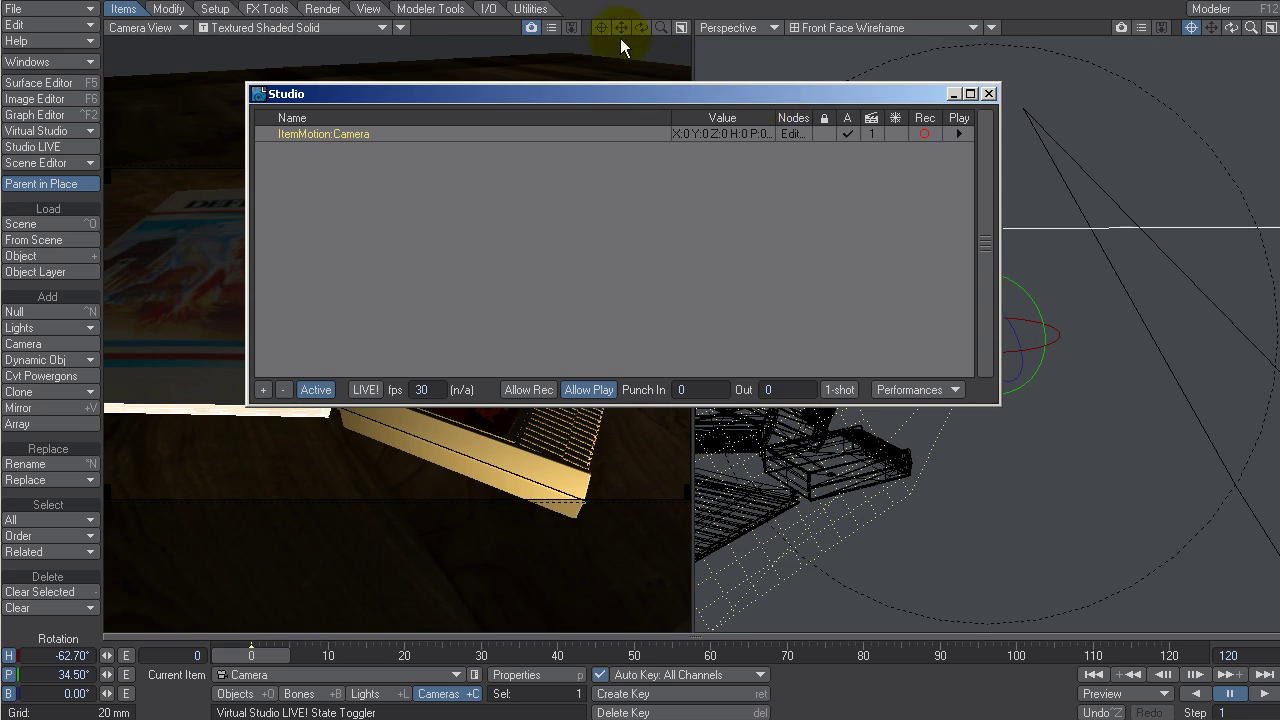
drag(573, 93, 350, 22)
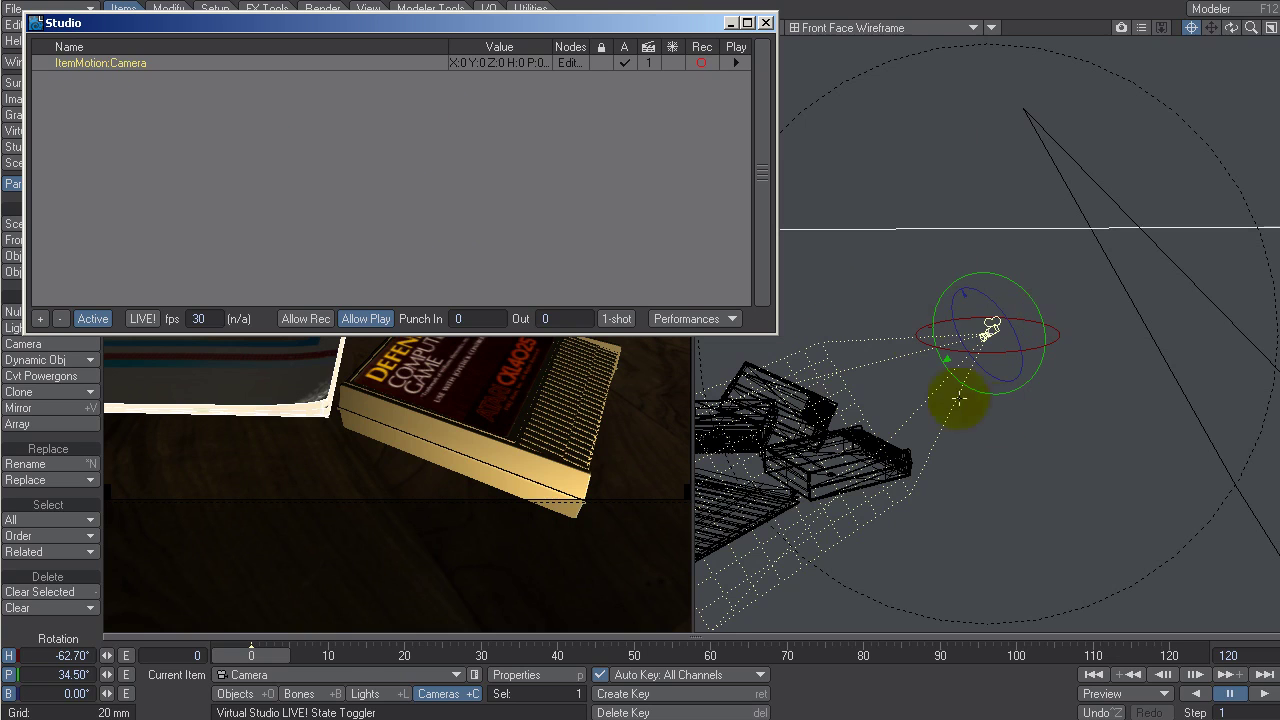
Step: Open the node editor for the ItemMotion:Camera trait and move the Trait node to the middle of the graph
double_click(87, 60)
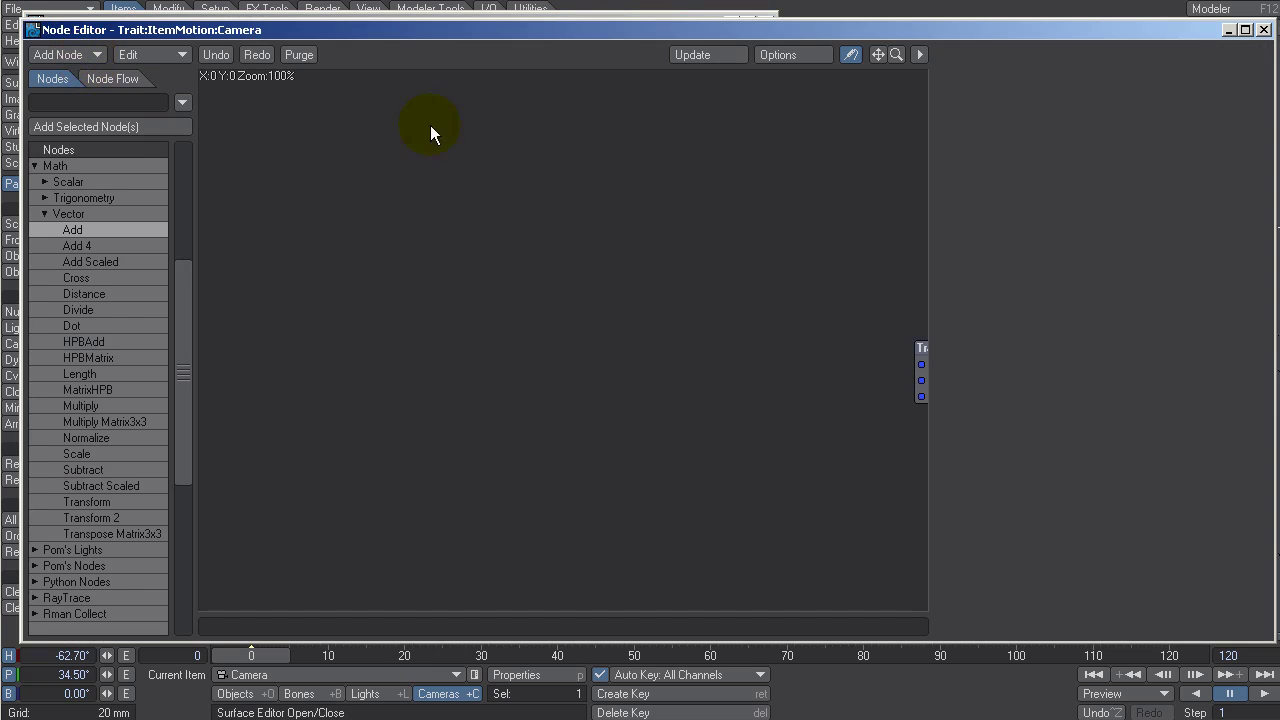
click(924, 347)
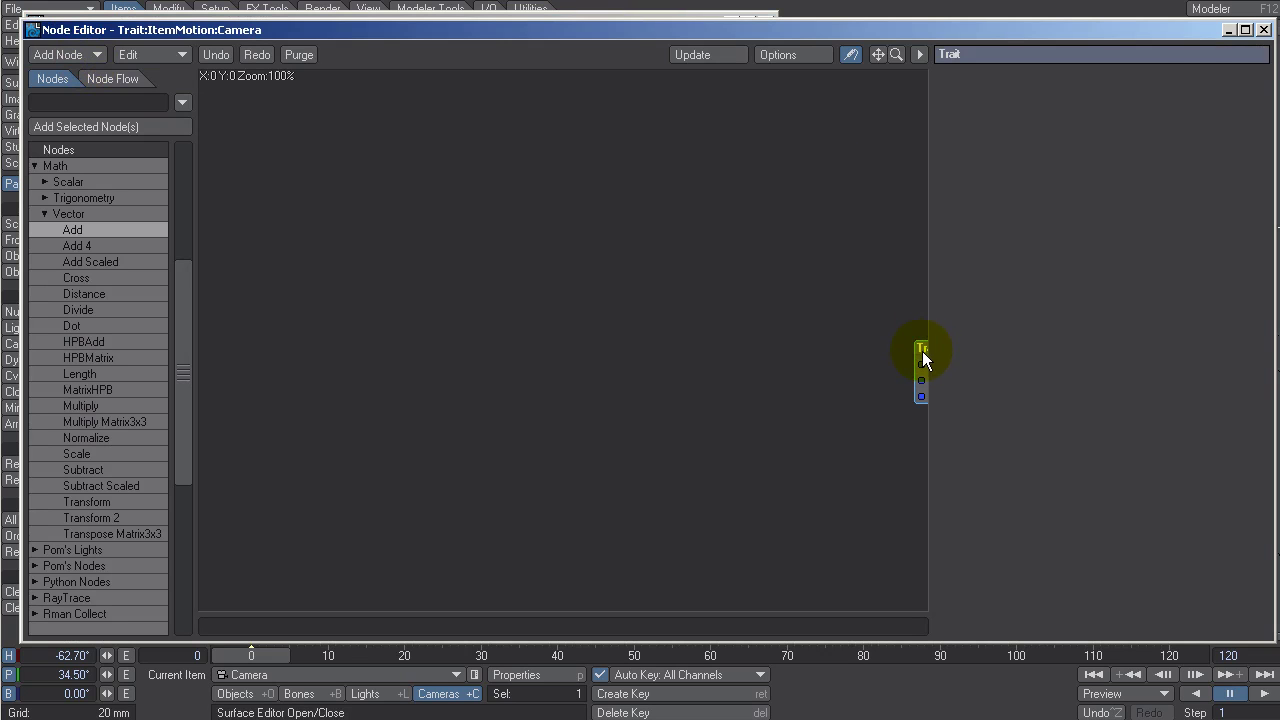
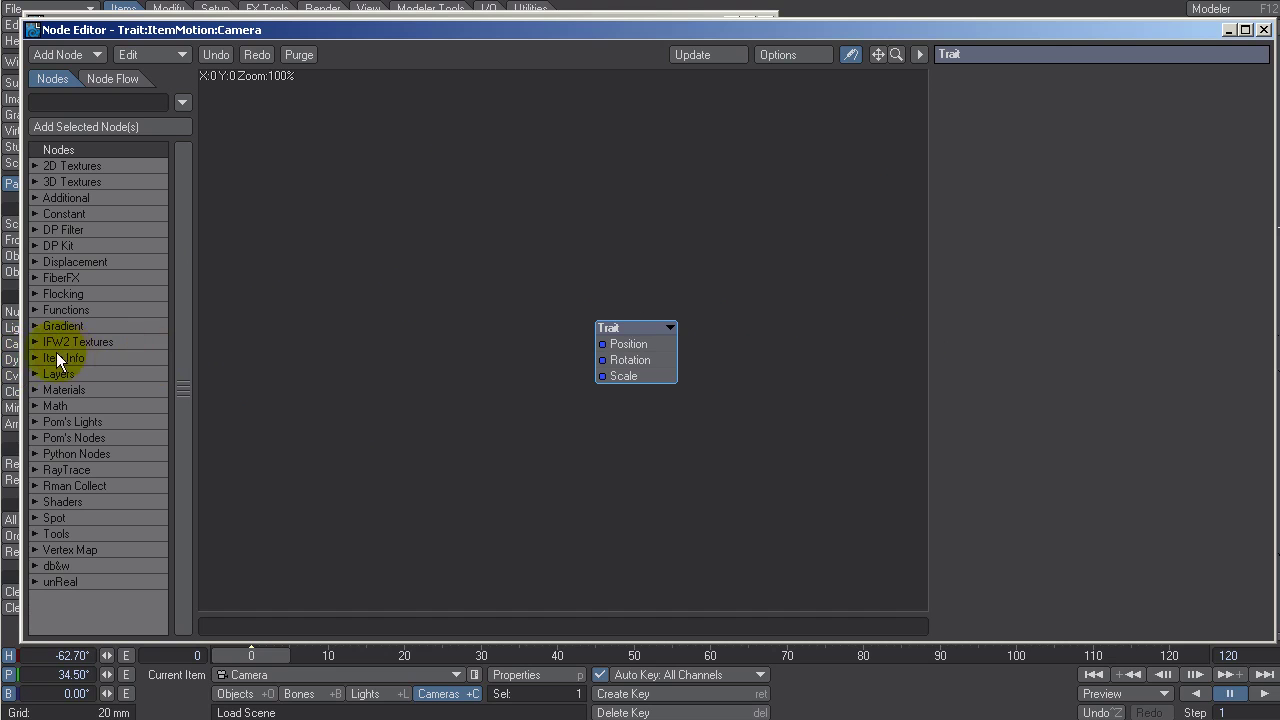
Step: Add an Item Info Device node, place it to the upper left of the Trait node and collapse the node properties
click(34, 360)
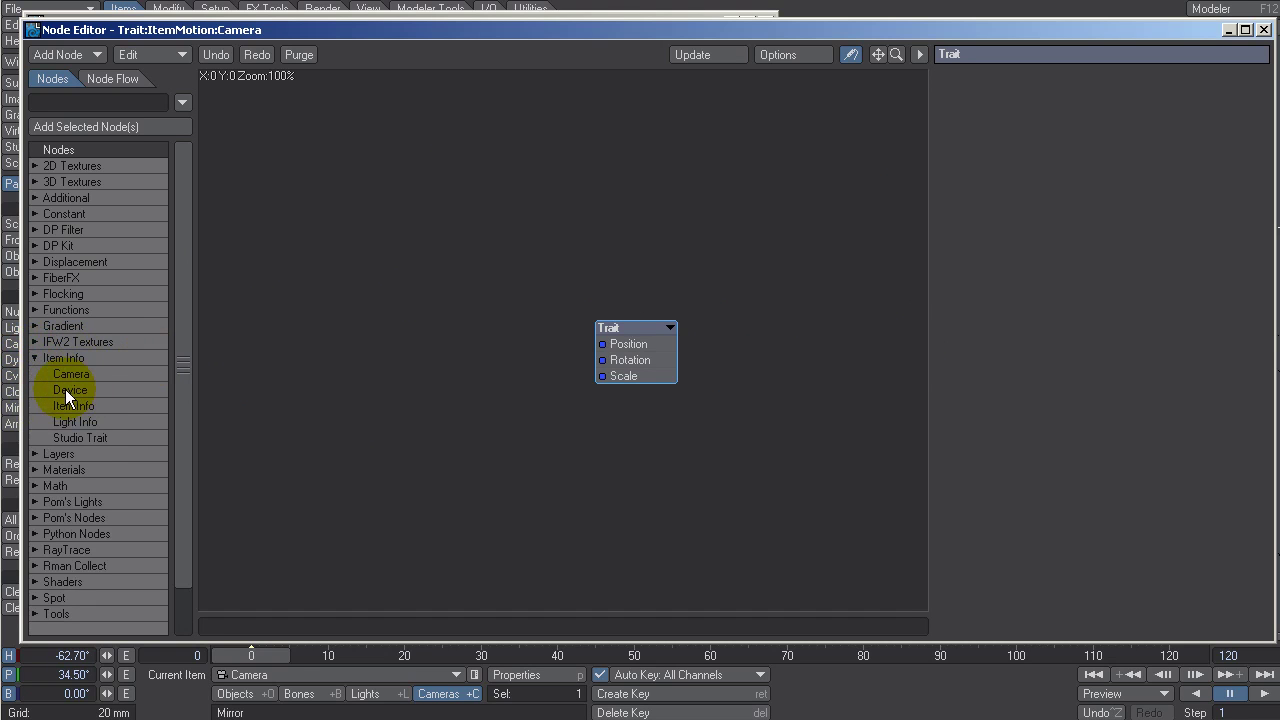
double_click(65, 389)
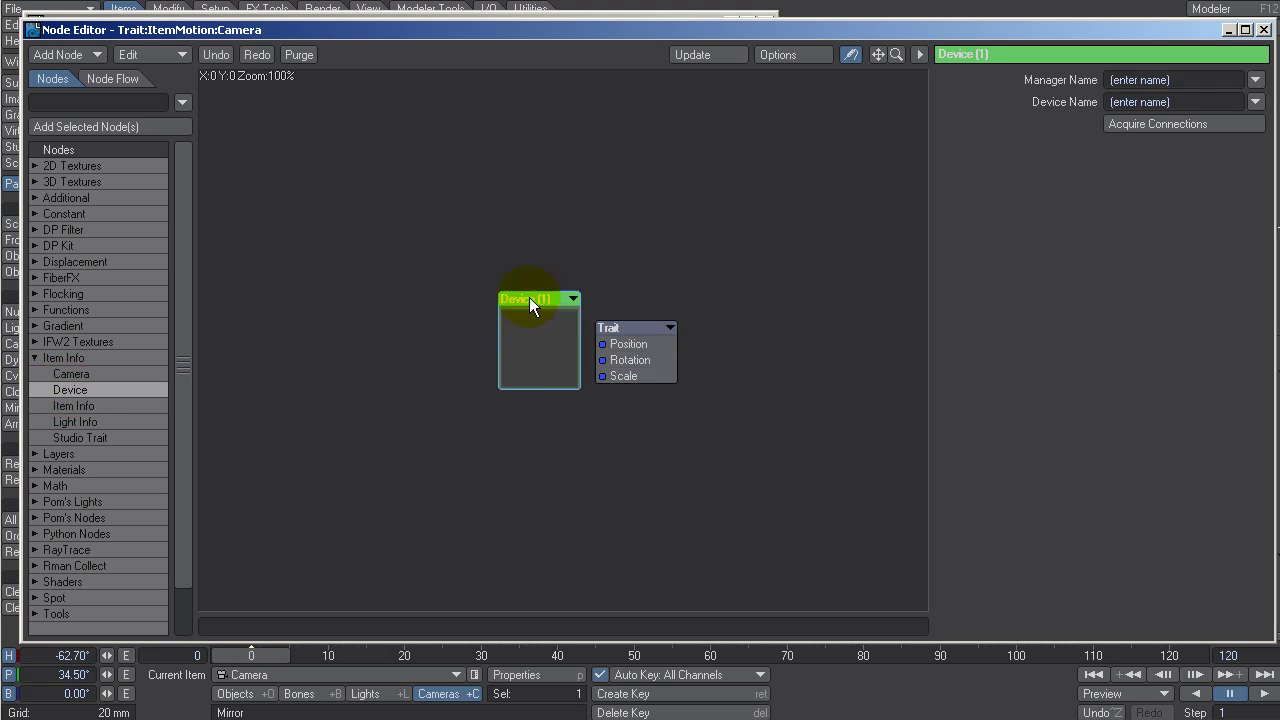
drag(556, 297, 304, 224)
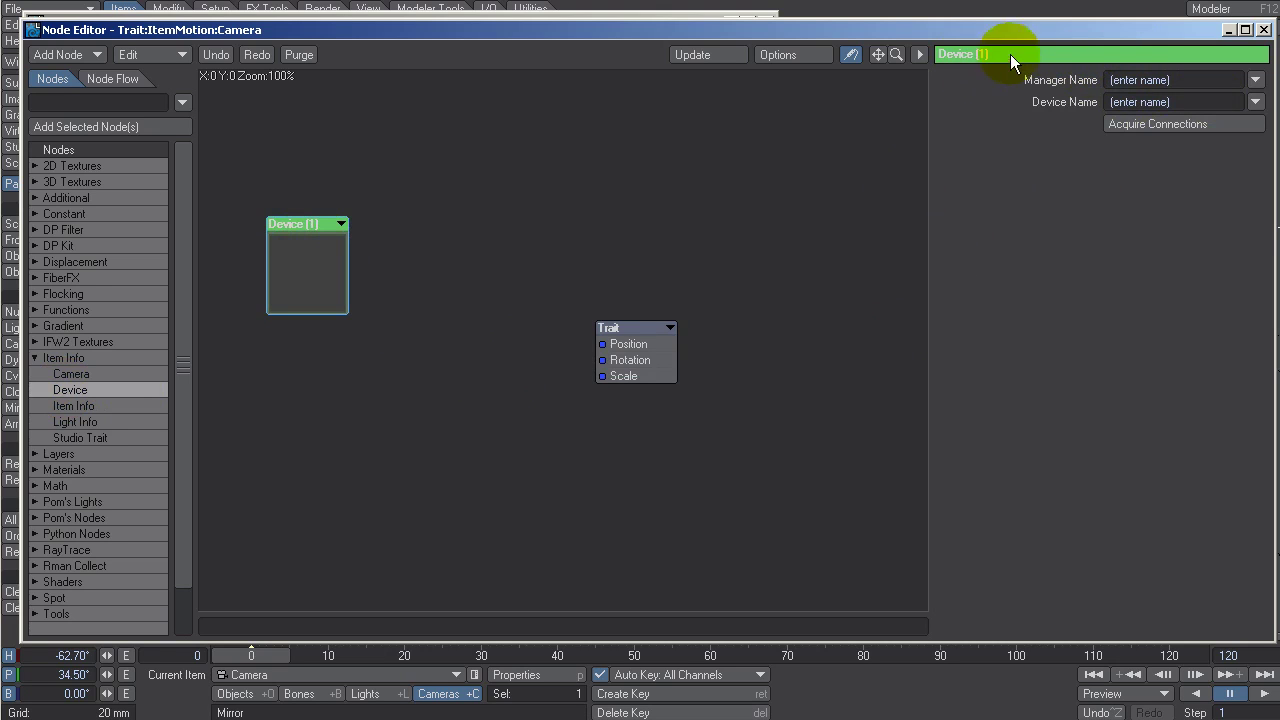
click(919, 55)
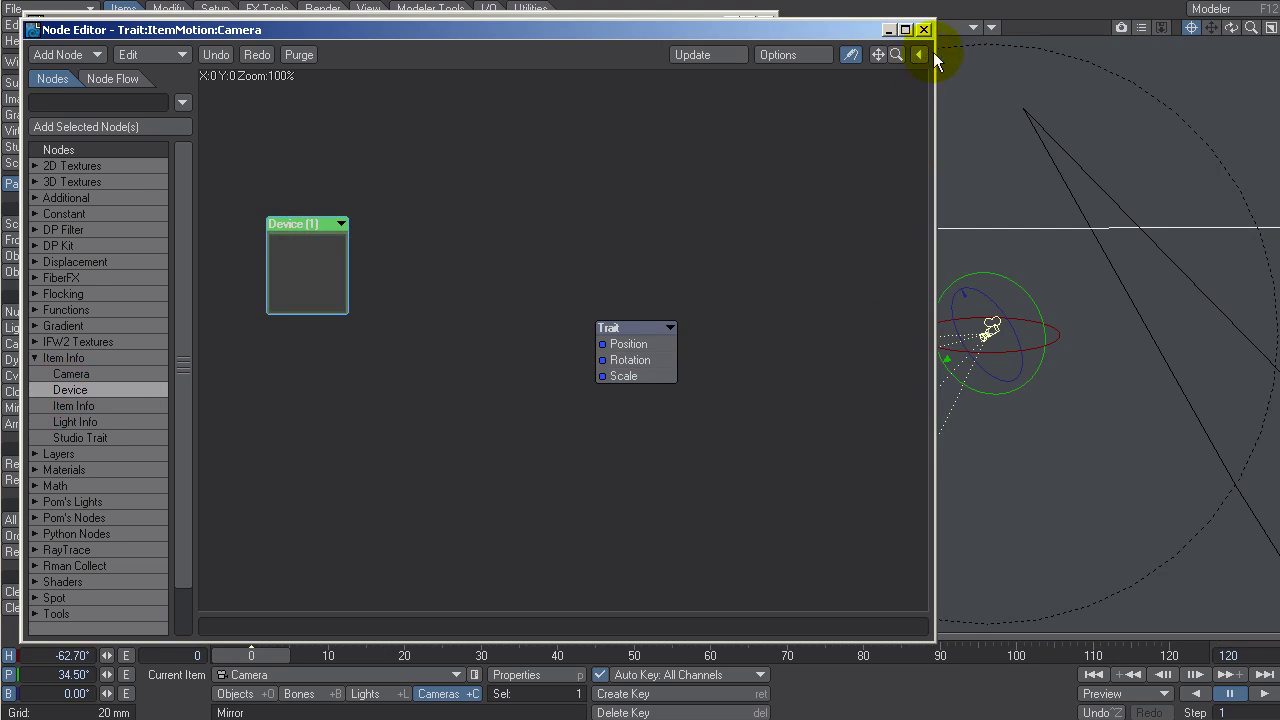
Step: Show and hide the embedded node properties, and open and close the Device node's settings in a separate window
click(920, 55)
click(920, 55)
click(920, 55)
click(920, 55)
click(920, 55)
click(920, 55)
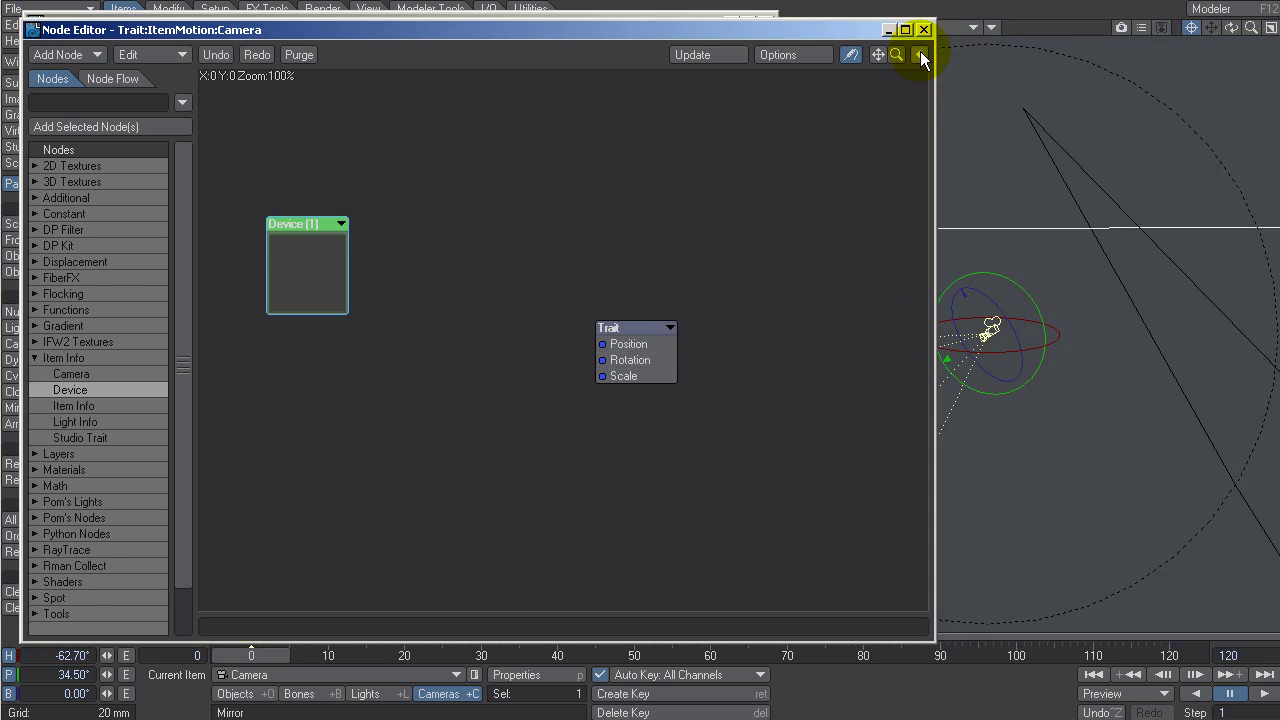
double_click(305, 265)
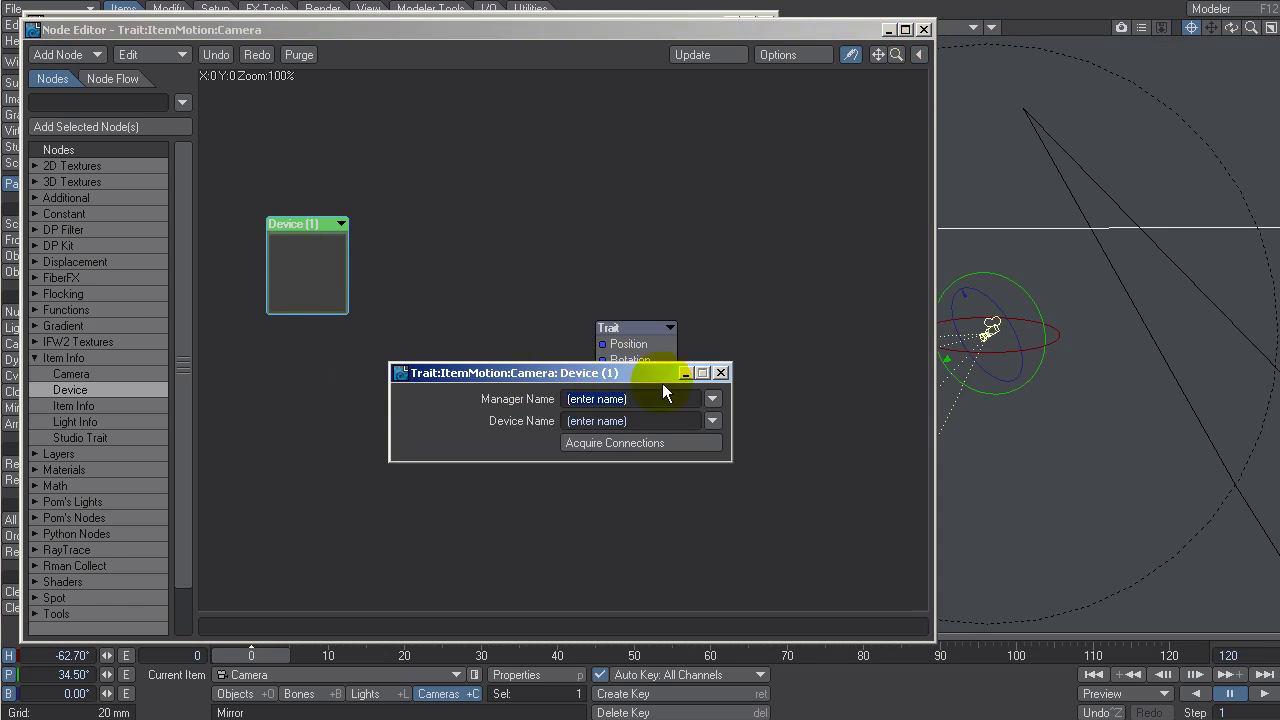
click(722, 372)
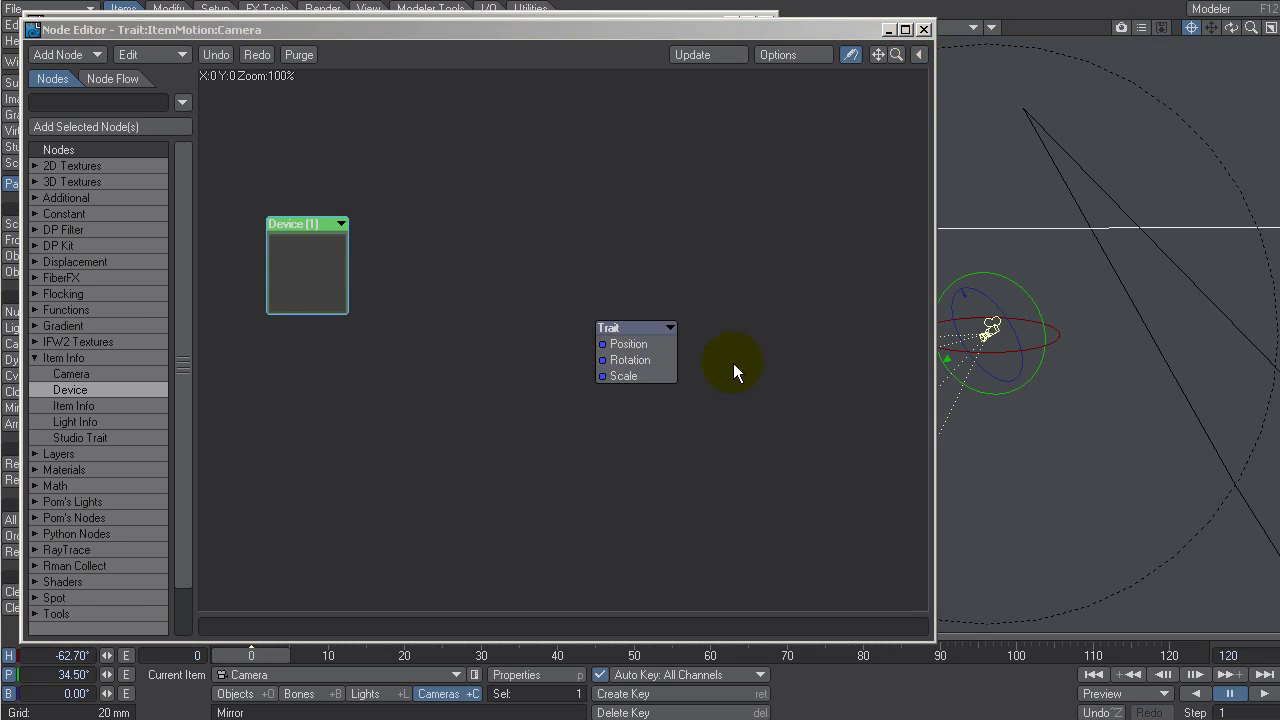
Step: Show the embedded properties of the Device node and set its manager to HID and its device to the Generic SideWinder joystick
click(919, 55)
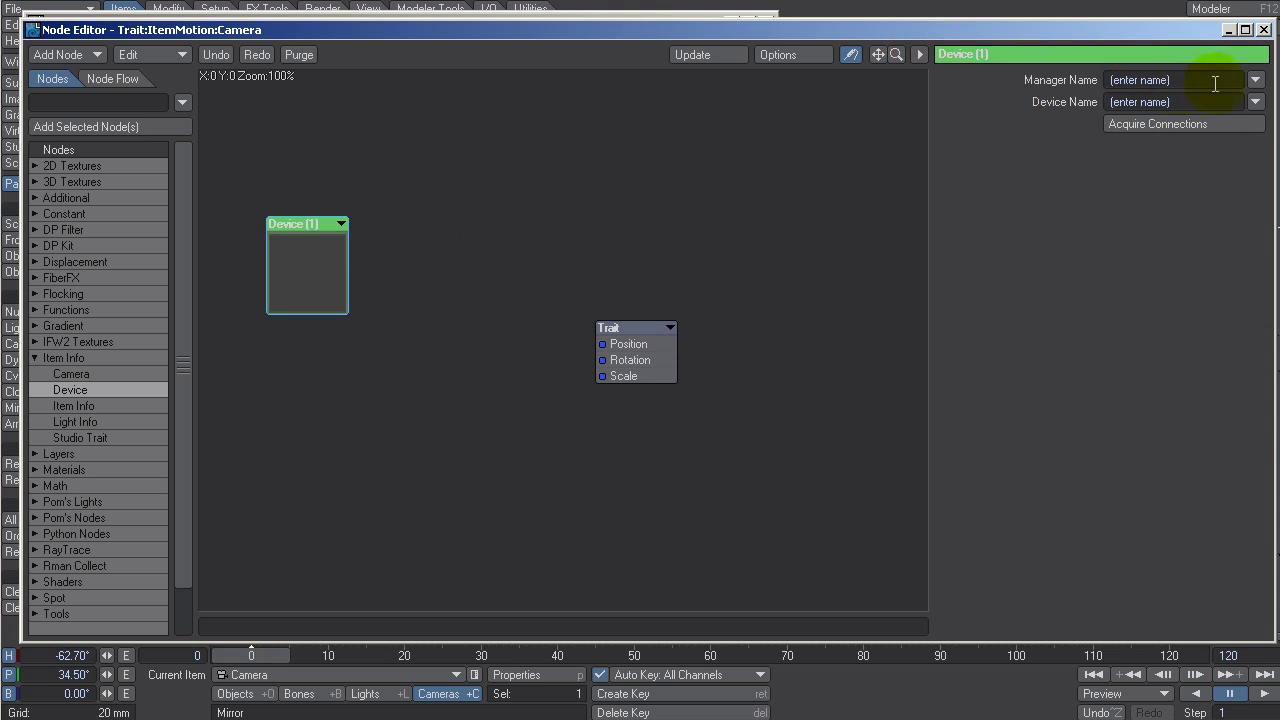
click(1256, 88)
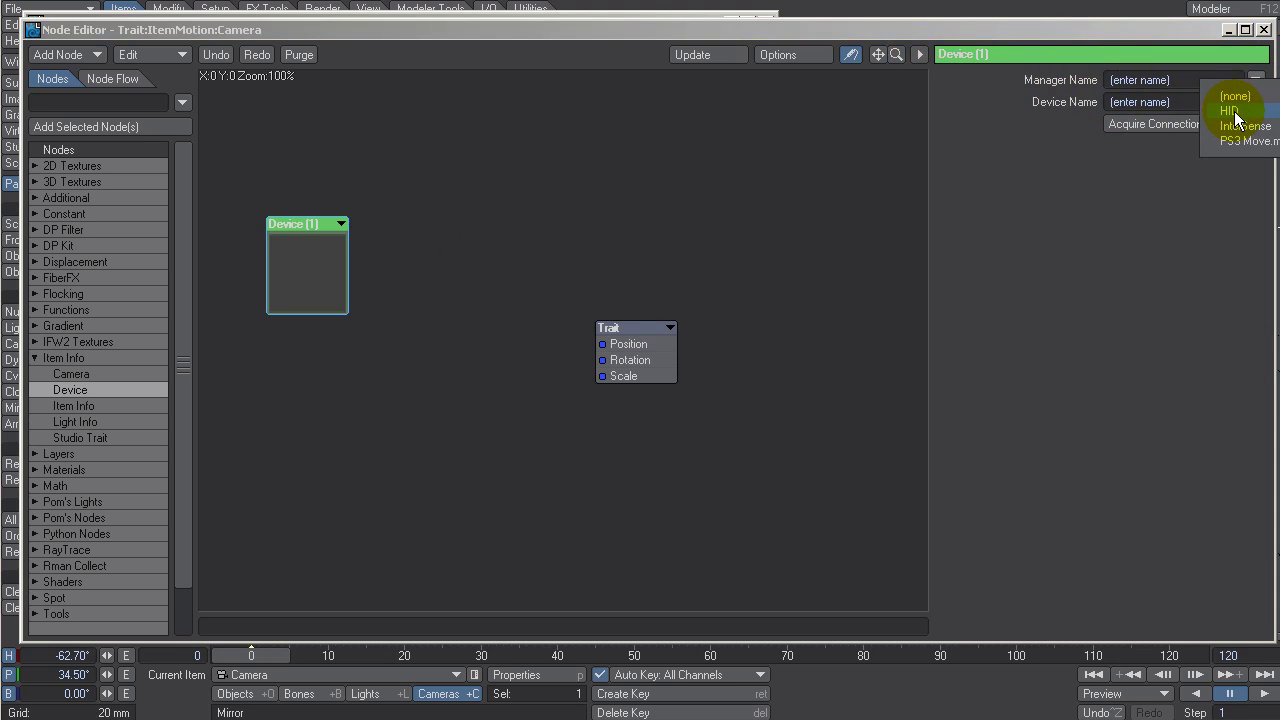
click(1236, 113)
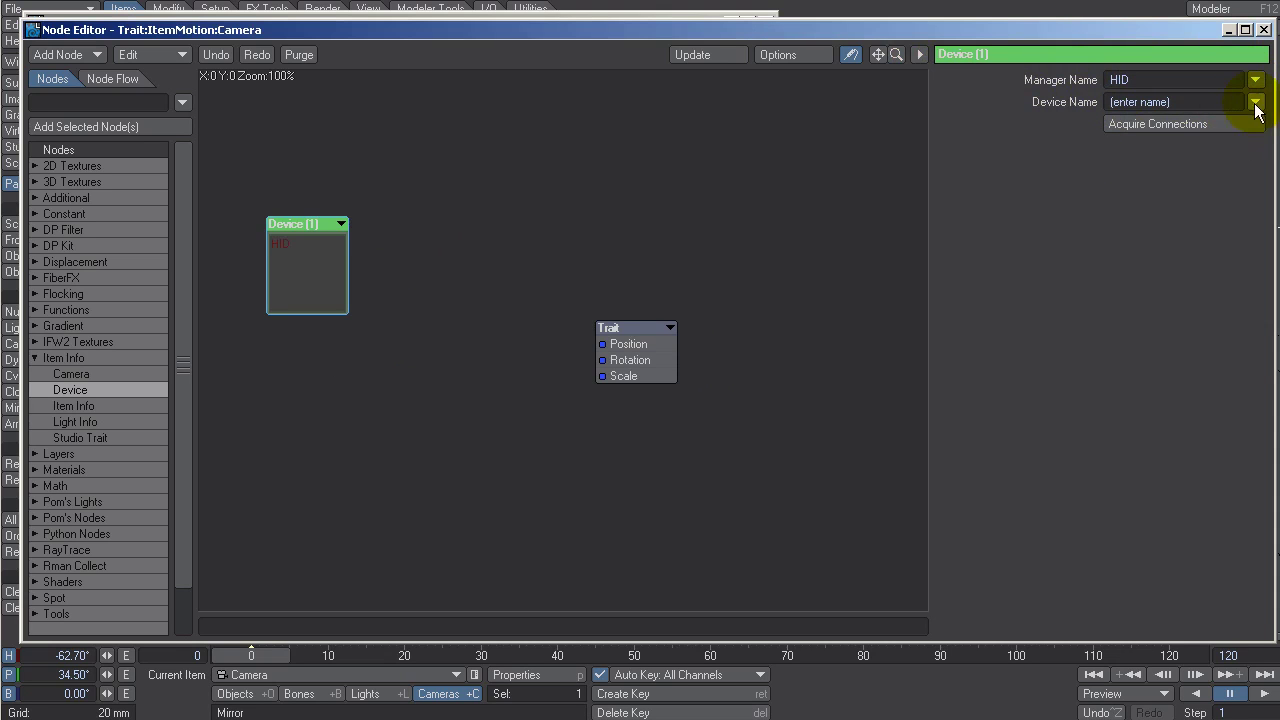
click(1258, 106)
click(1241, 153)
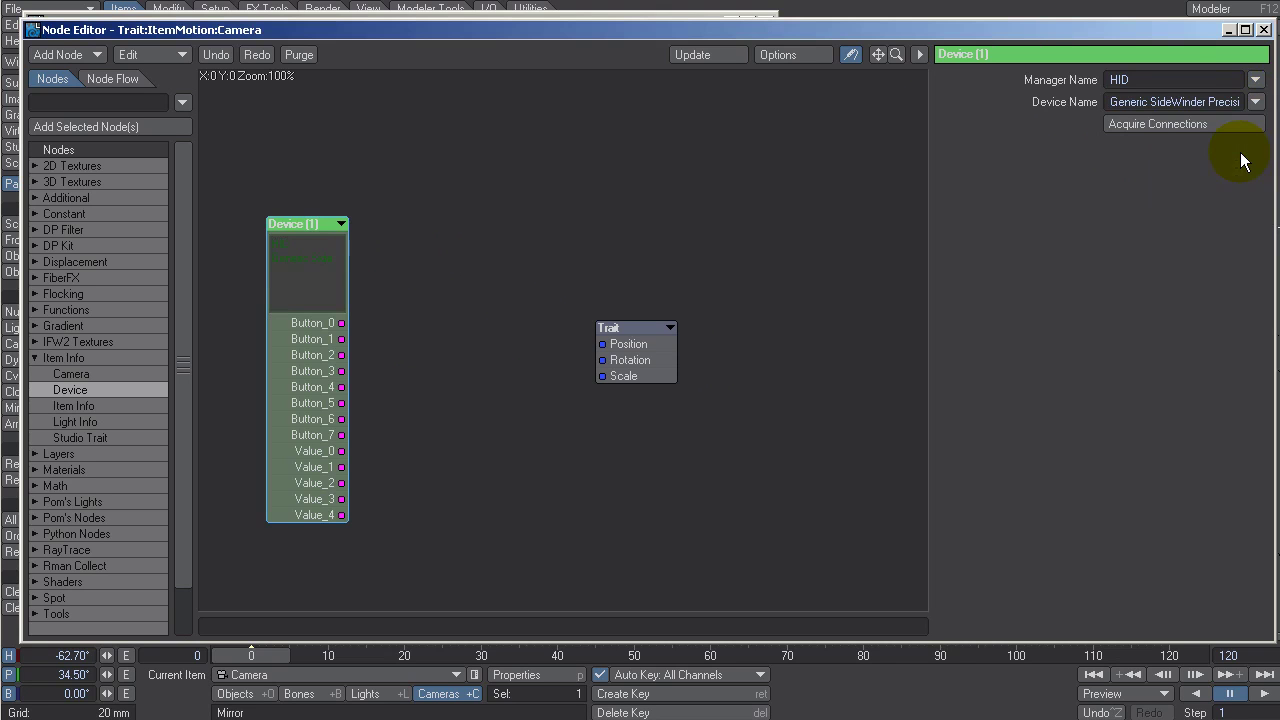
Step: Spread the graph out by moving the Device node to the far left and the Trait node to the right
click(290, 228)
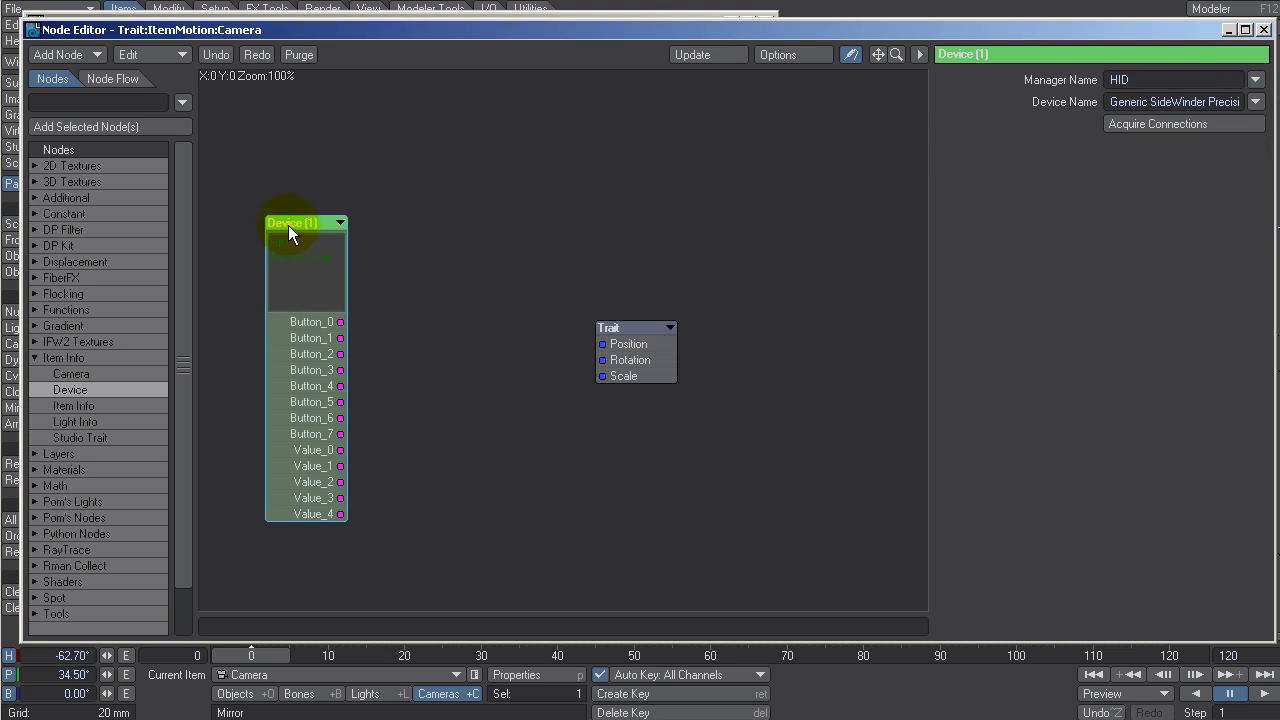
drag(290, 227, 257, 204)
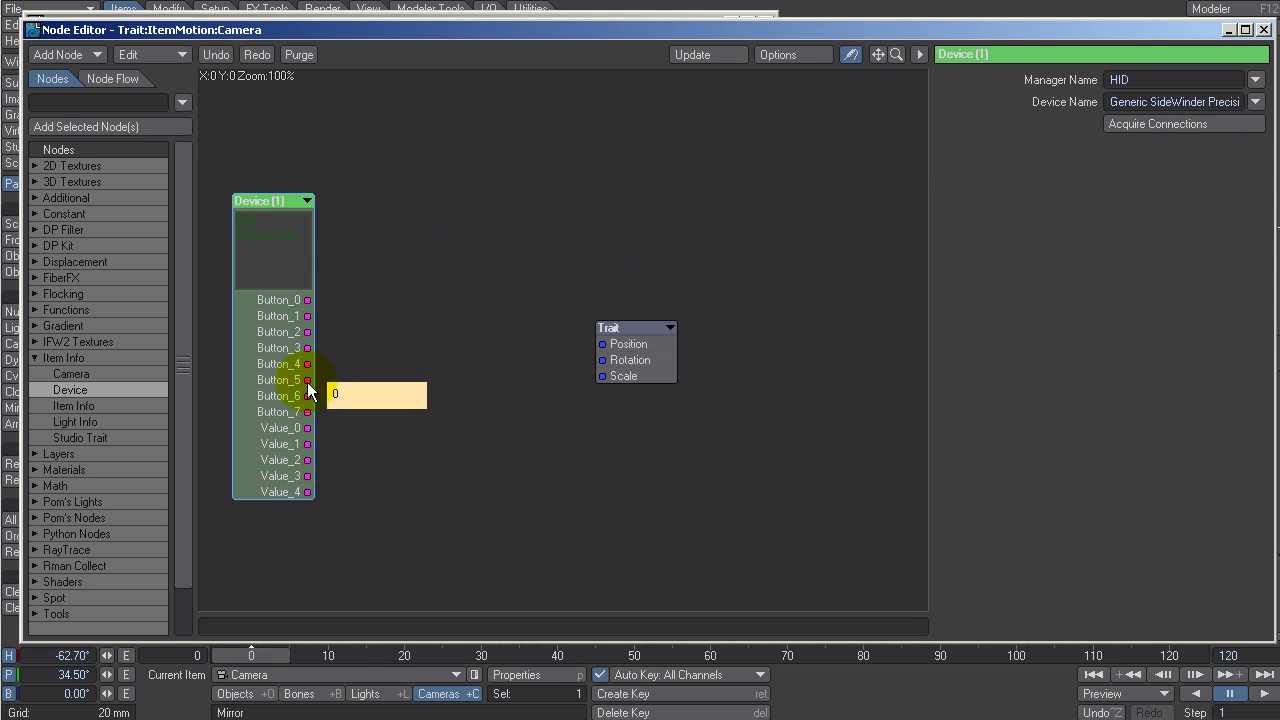
mouse_move(307, 424)
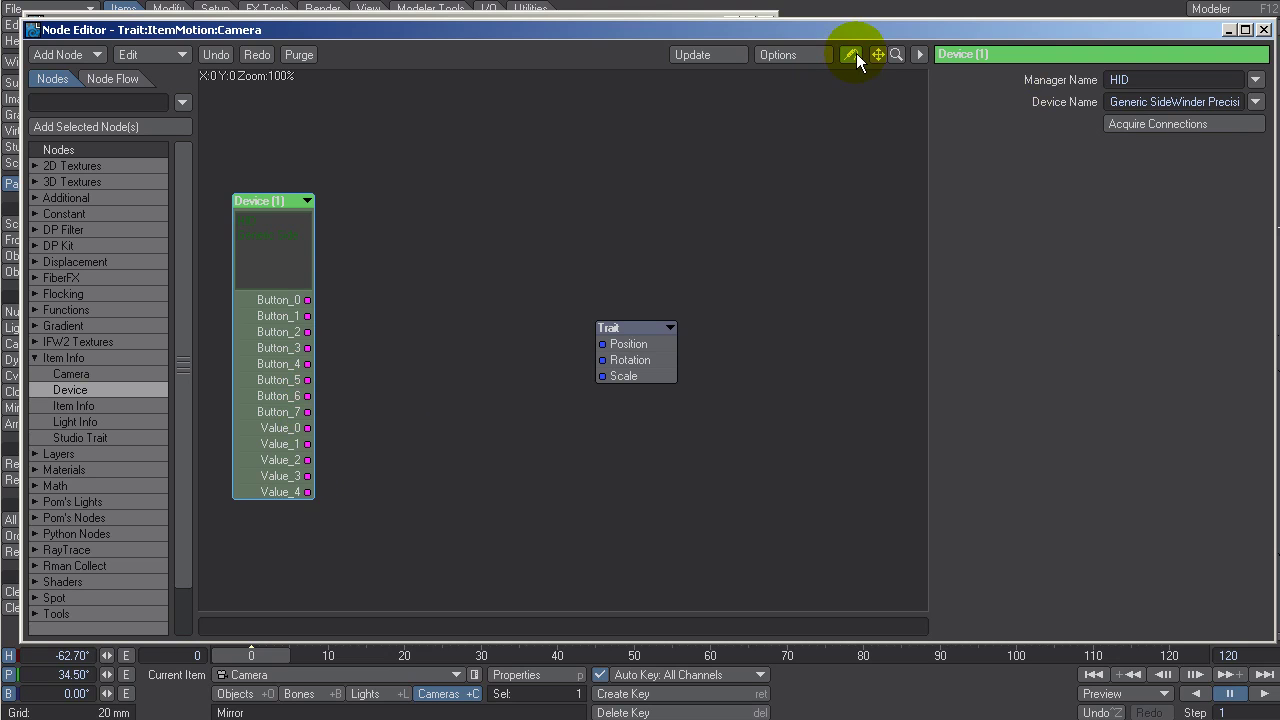
drag(639, 358, 739, 357)
mouse_move(285, 210)
mouse_down()
mouse_move(273, 238)
mouse_move(268, 212)
mouse_up()
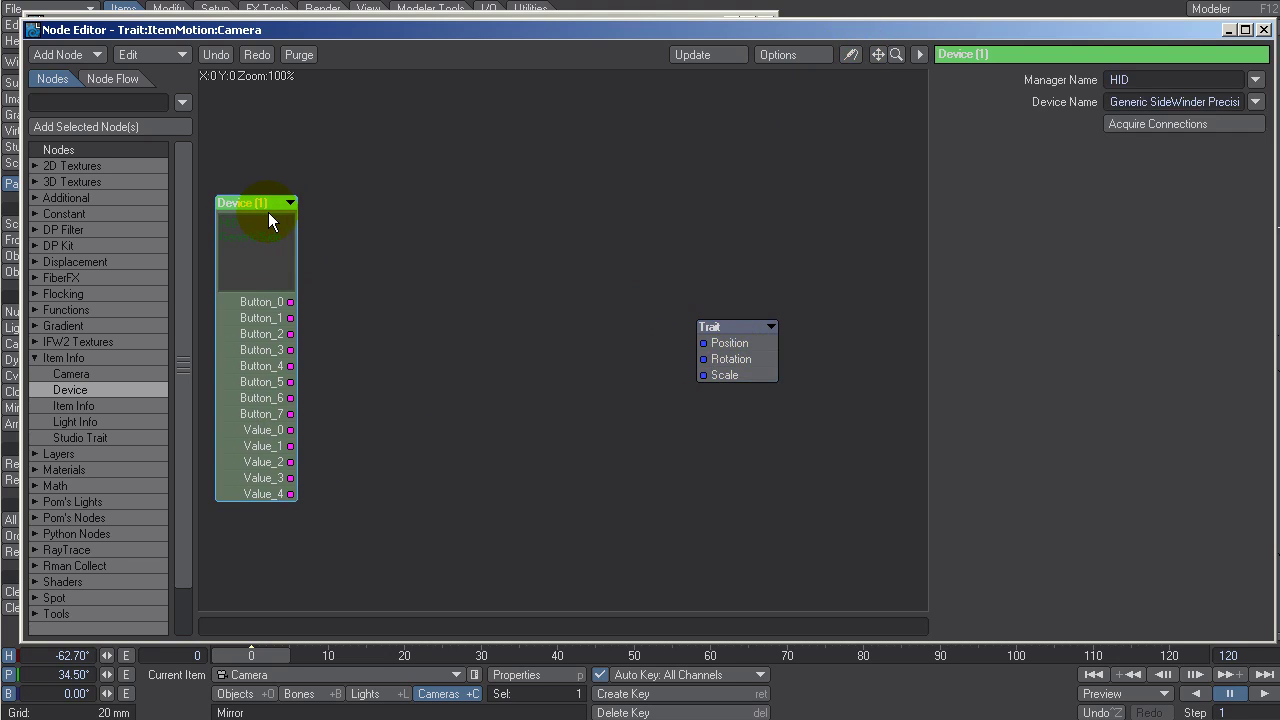
drag(775, 375, 804, 356)
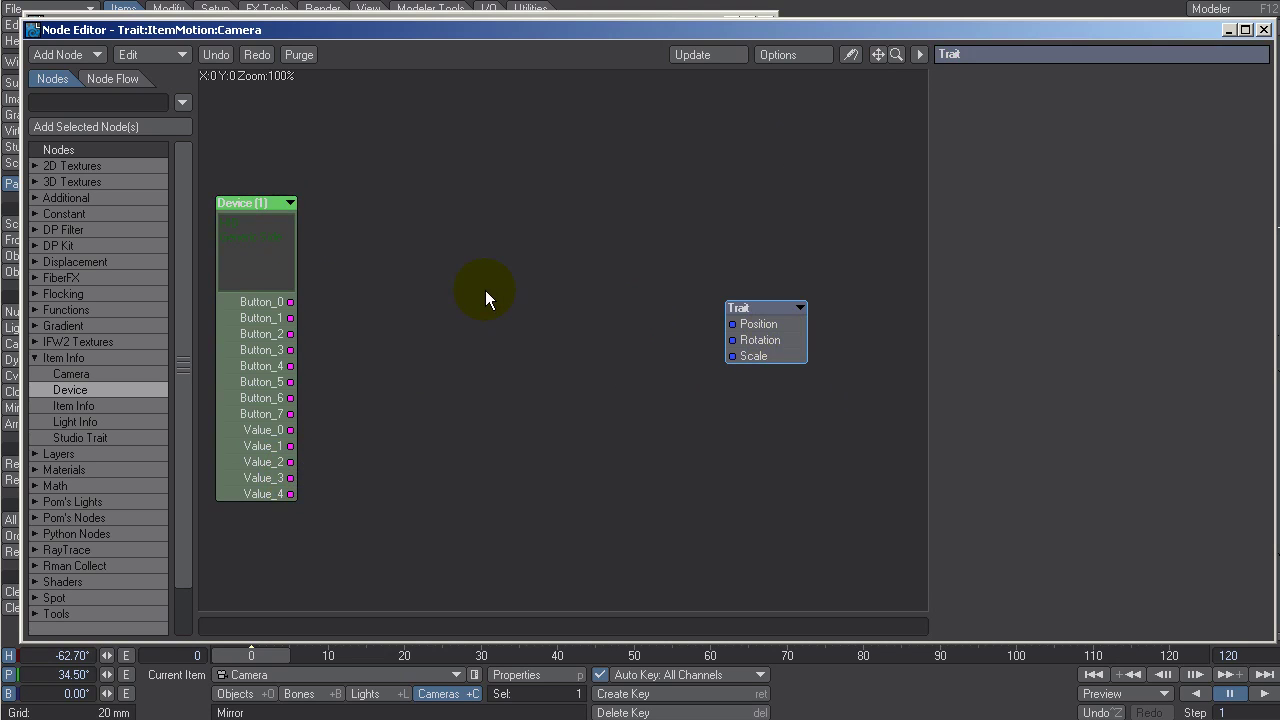
Step: Add a scalar Divide math node beside the Device node and connect the device's Value_3 output to its A input
click(36, 358)
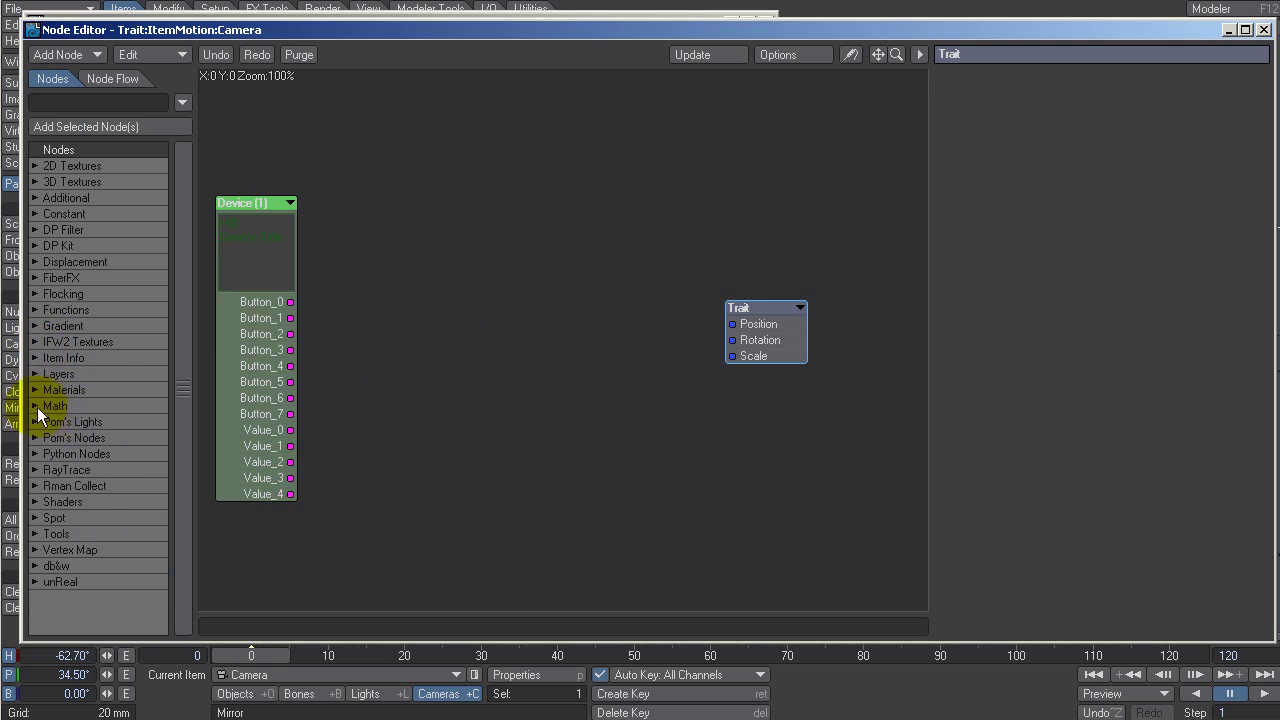
click(36, 406)
click(44, 421)
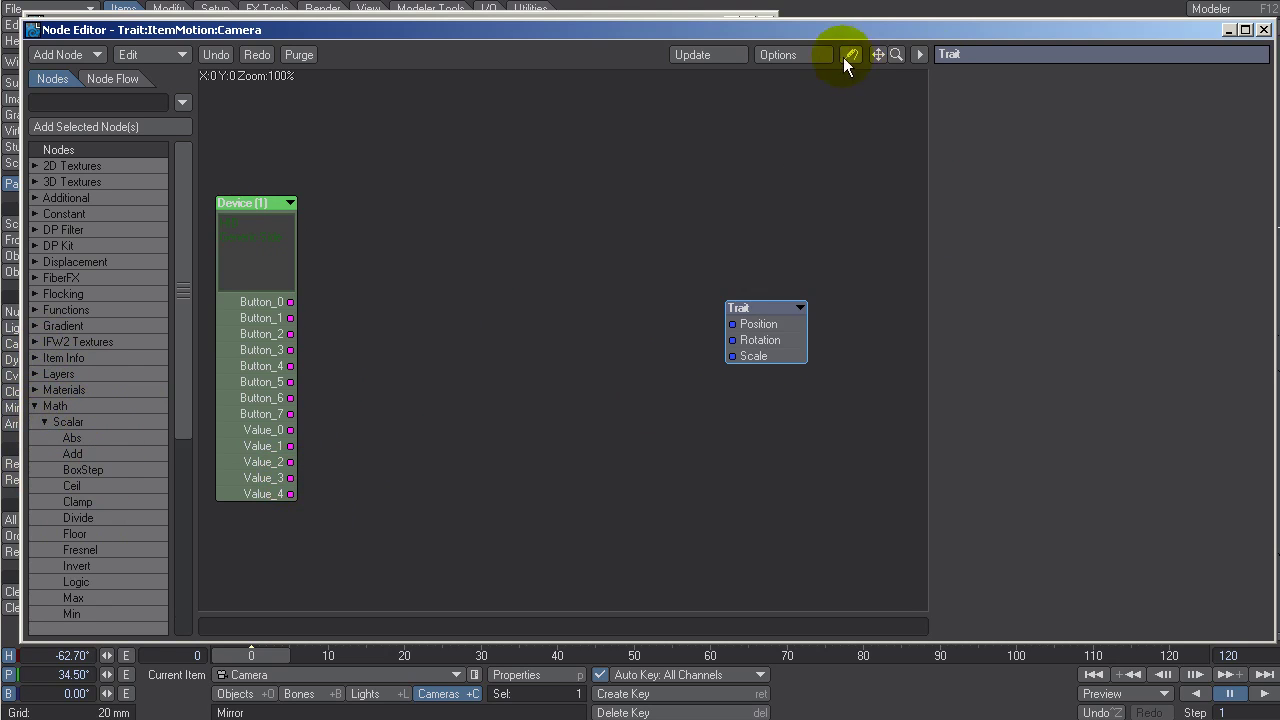
mouse_move(291, 478)
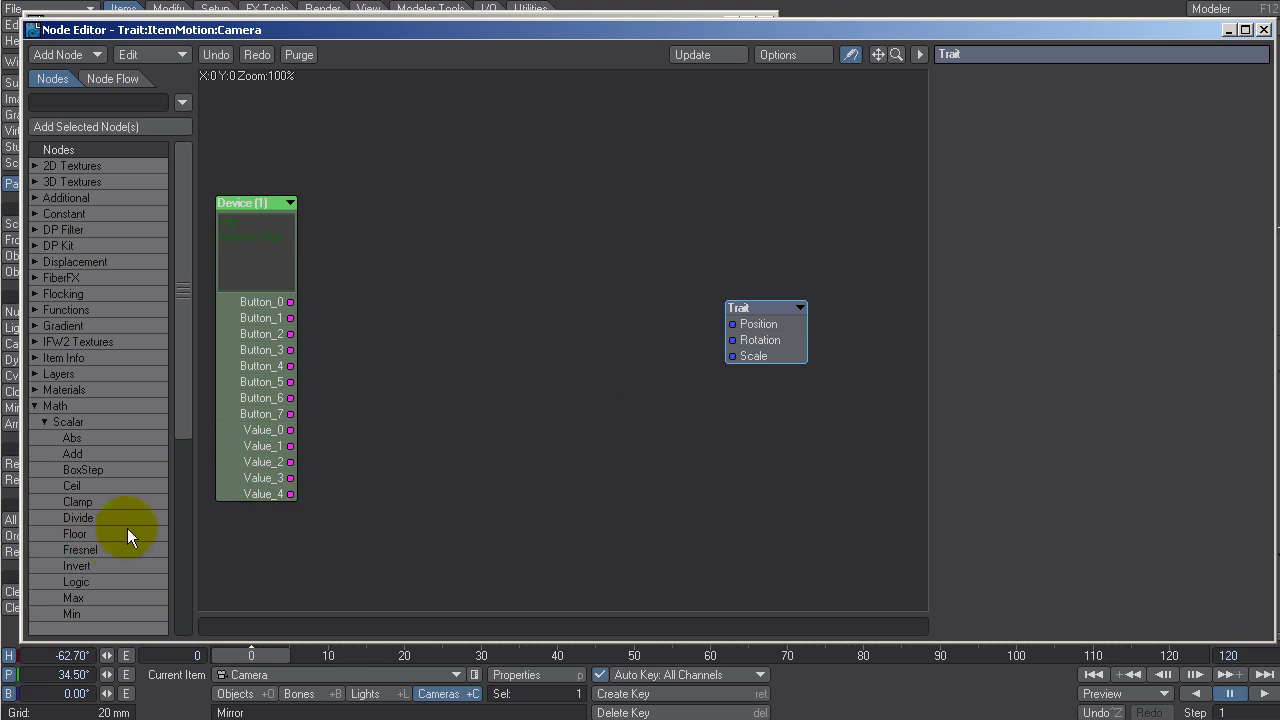
double_click(83, 517)
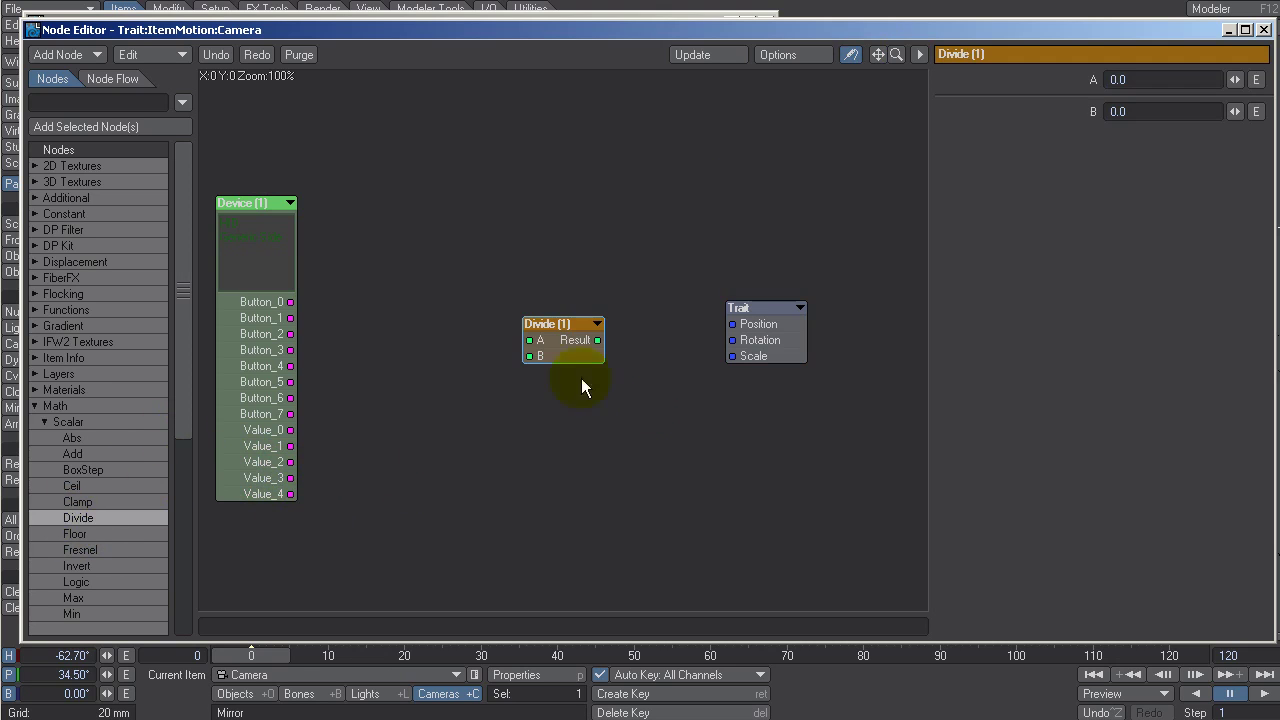
drag(578, 328, 466, 372)
drag(290, 478, 390, 326)
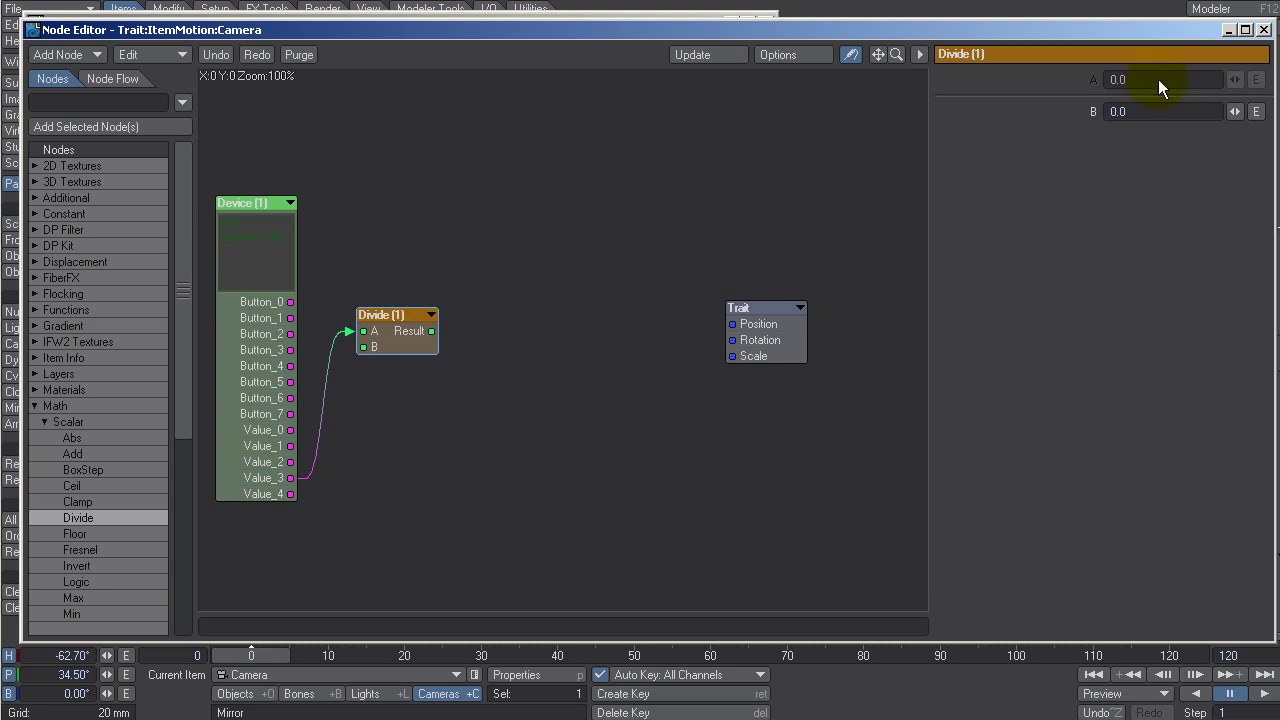
Step: Set the Divide node's B value to 255 and move the node up beside the top of the Device node
click(1145, 111)
text(255)
key(Return)
mouse_move(430, 333)
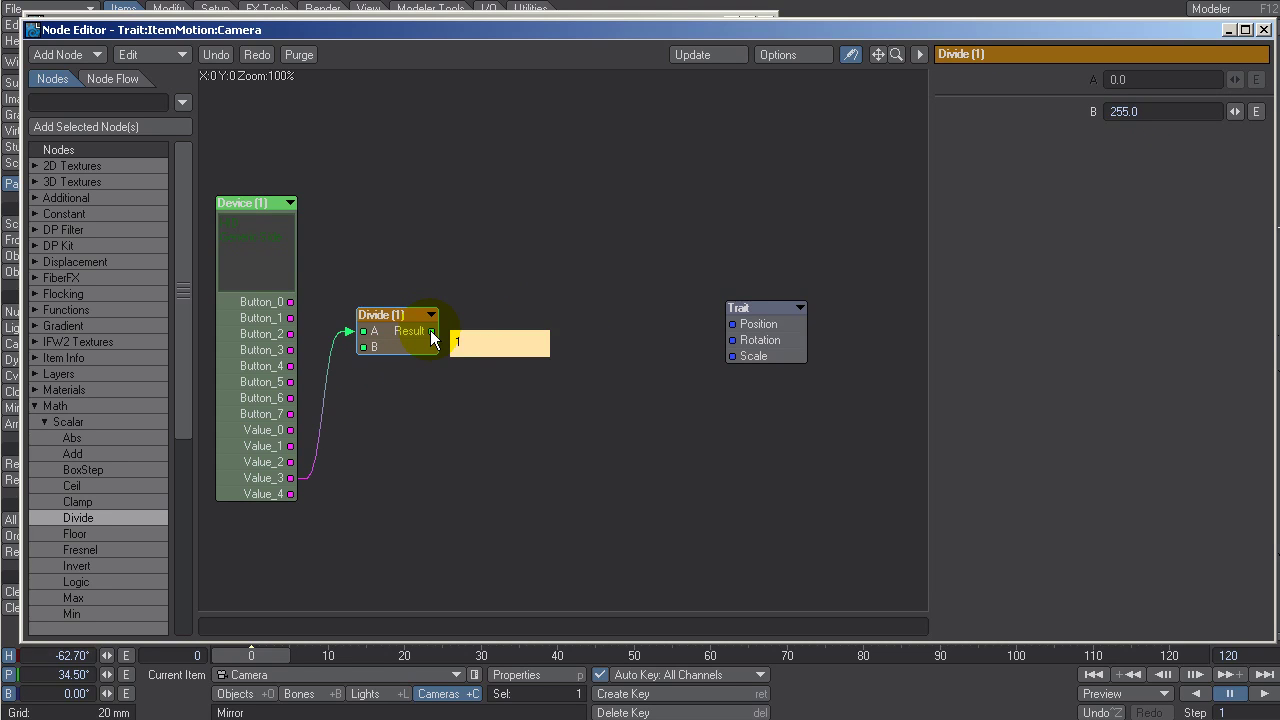
drag(383, 316, 373, 206)
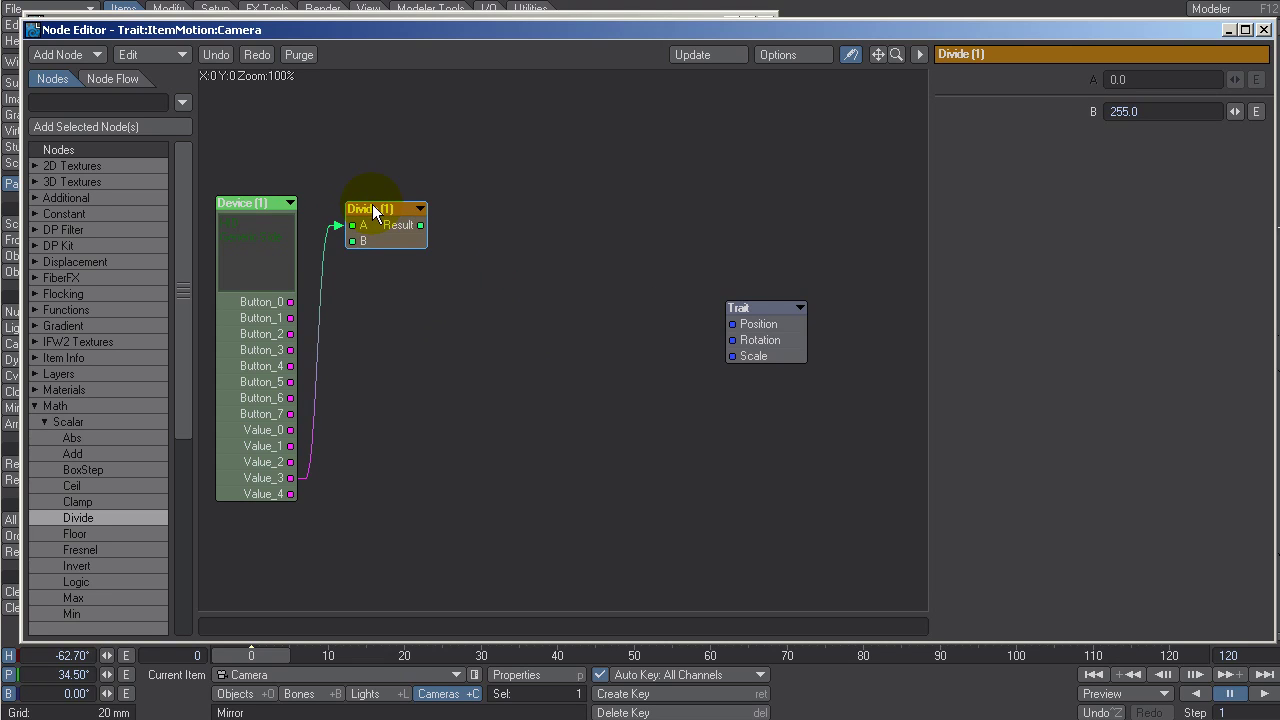
mouse_move(421, 233)
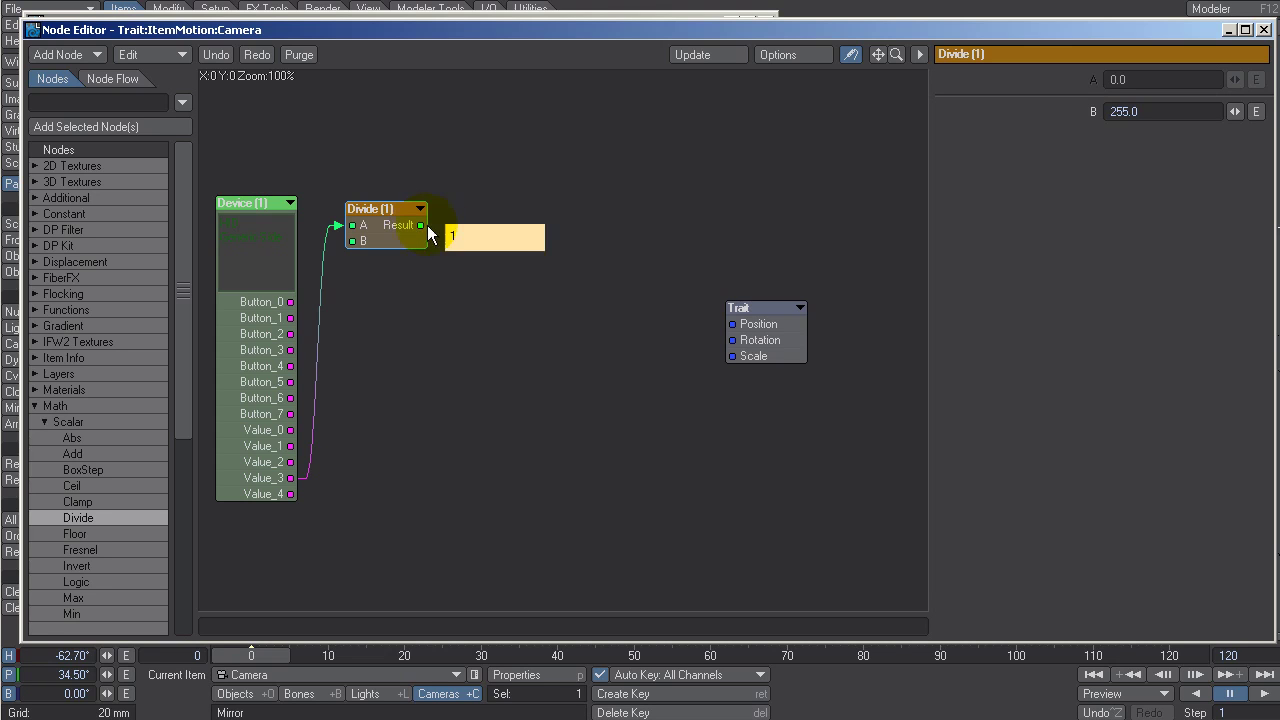
drag(384, 215, 384, 225)
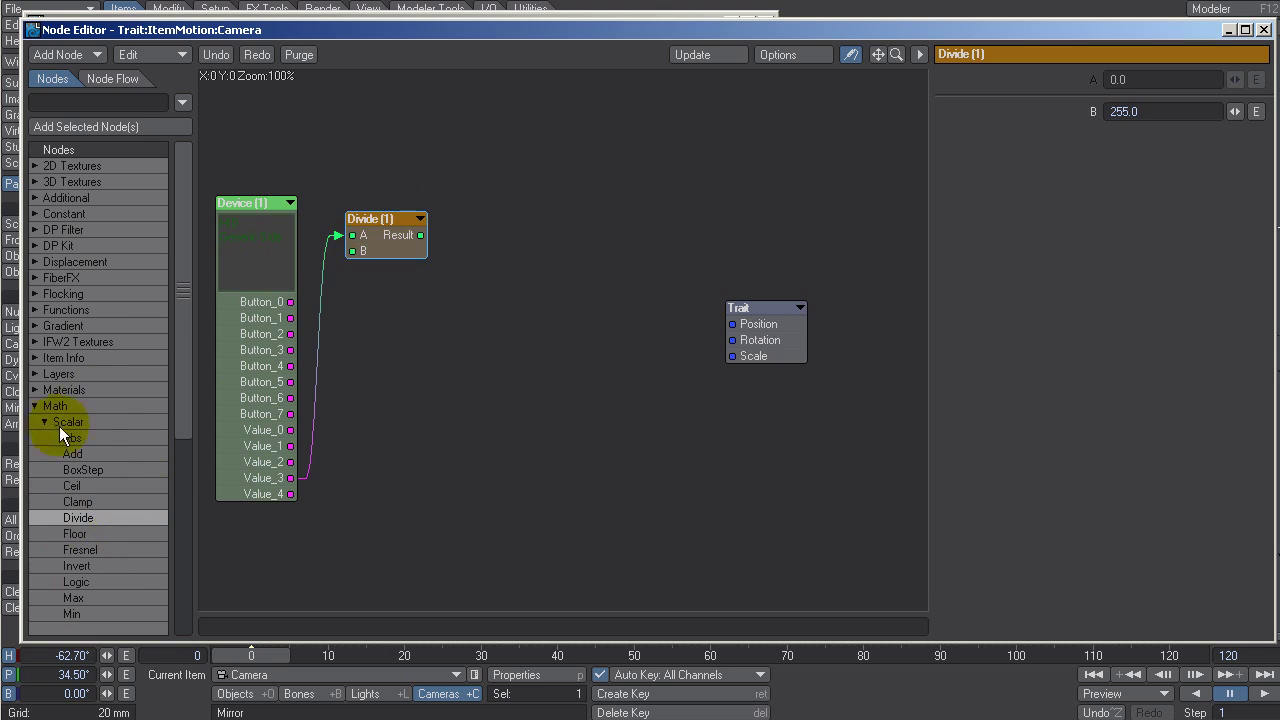
Step: Add a scalar Subtract node to the right of Divide and connect Divide's Result to its A input
scroll(71, 563, down, 2)
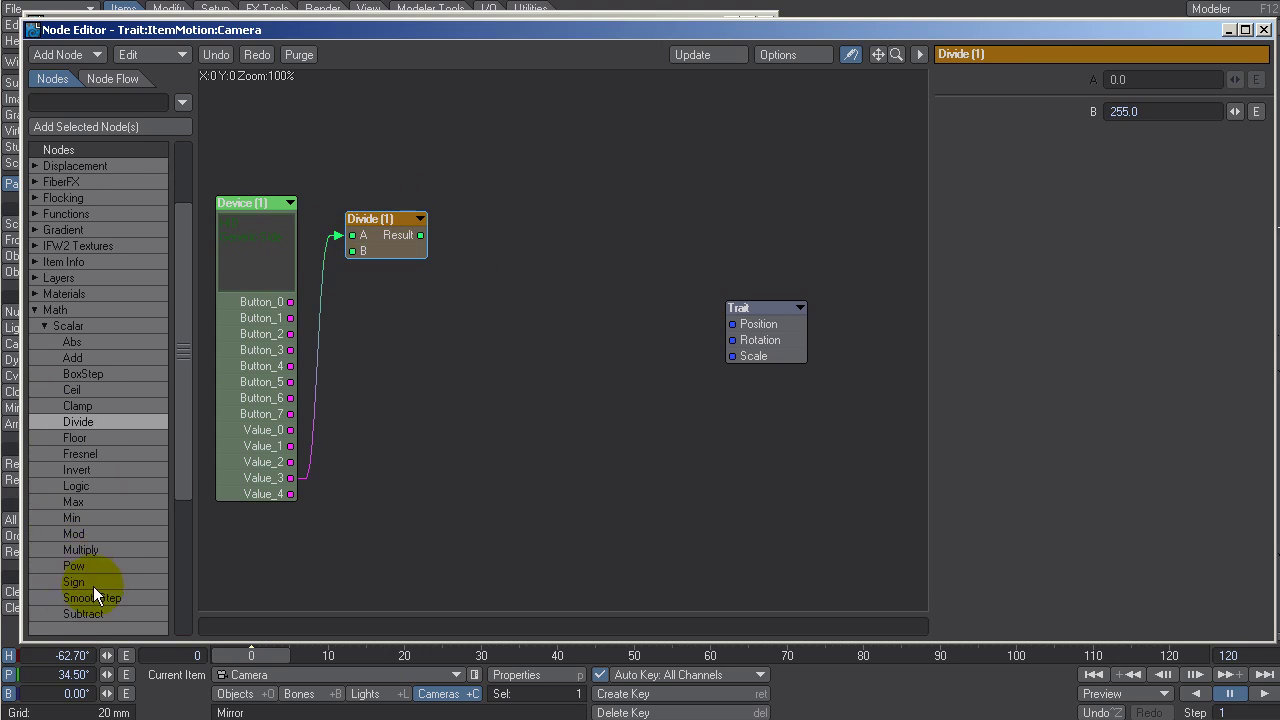
double_click(71, 612)
drag(558, 344, 500, 258)
drag(421, 235, 514, 237)
Step: Set the Subtract node's B value to -0.5 and check the Subtract and Divide results
click(1118, 110)
text(-0.5)
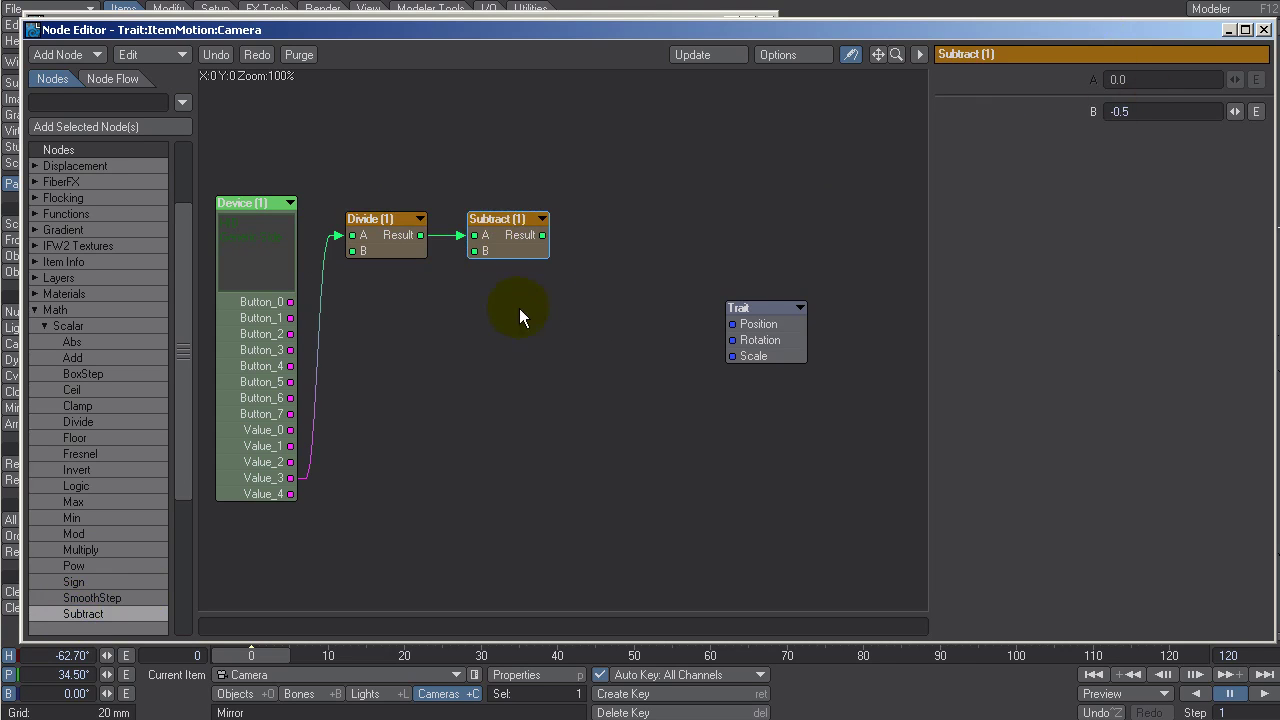
mouse_move(546, 235)
drag(492, 236, 512, 235)
mouse_move(422, 240)
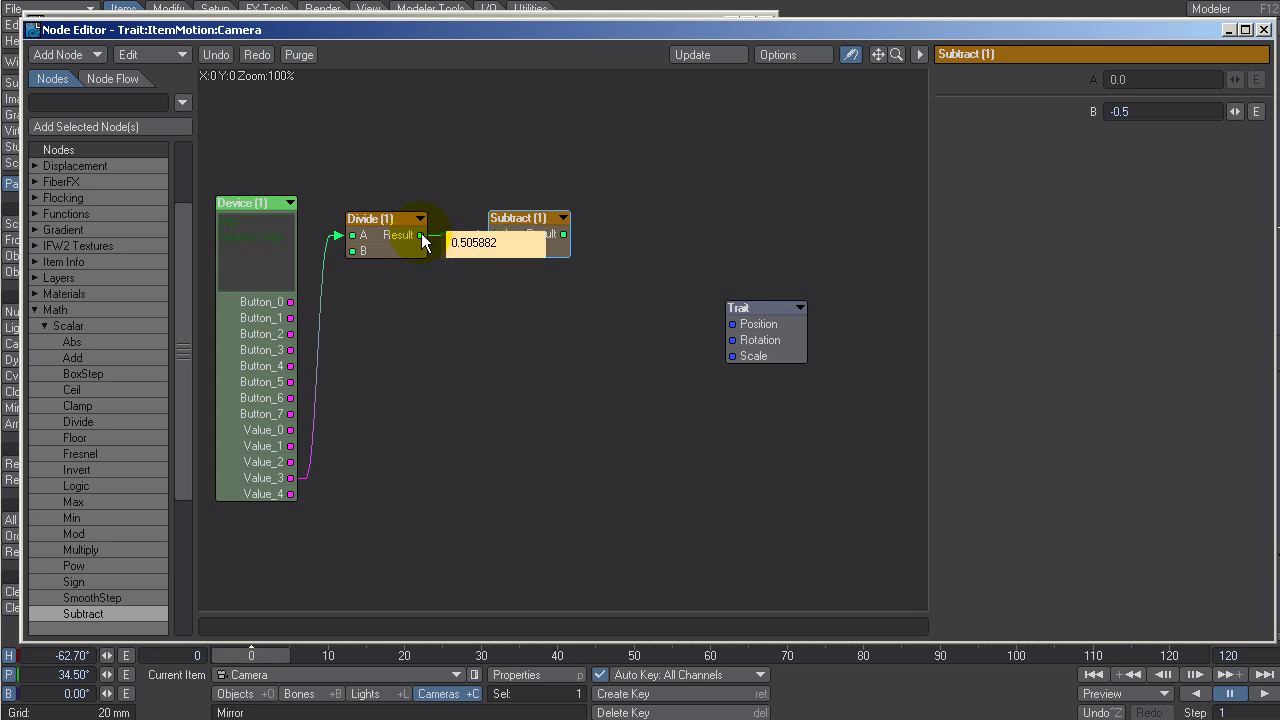
Step: Set the Subtract node's B value to 0.5, check its result and move the node above and right of Divide
click(1108, 111)
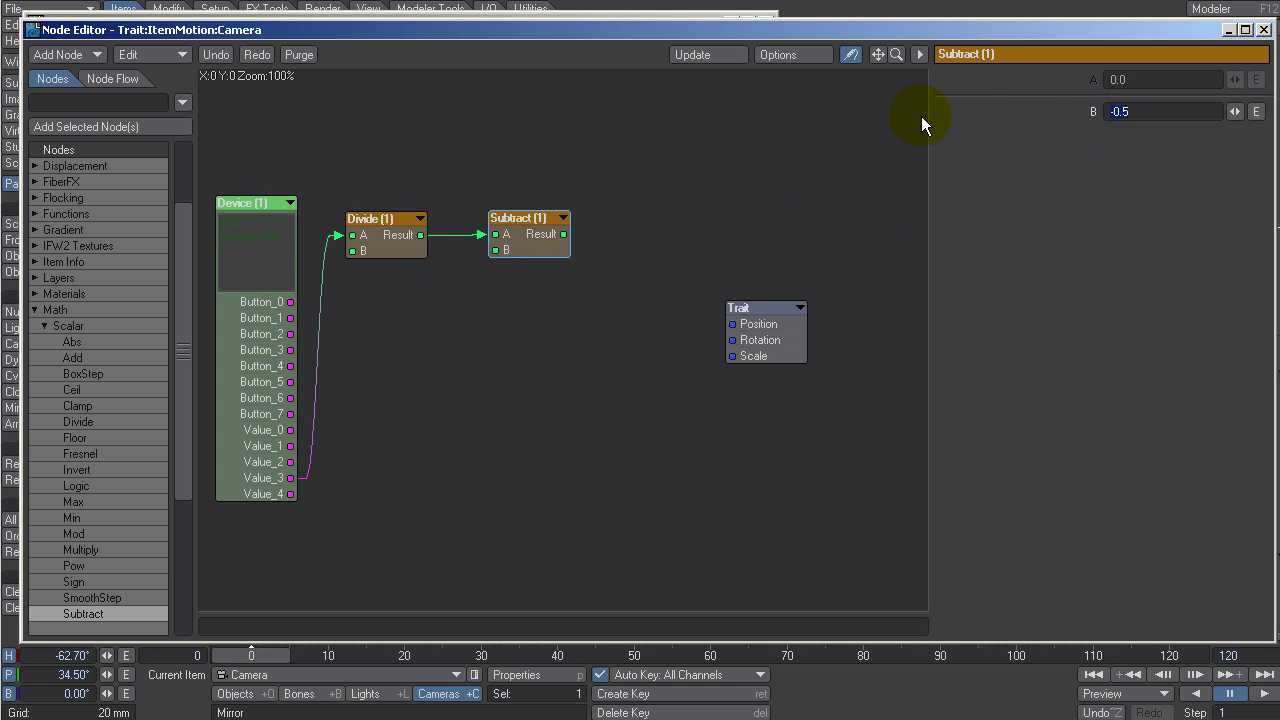
text(0.5)
mouse_move(565, 236)
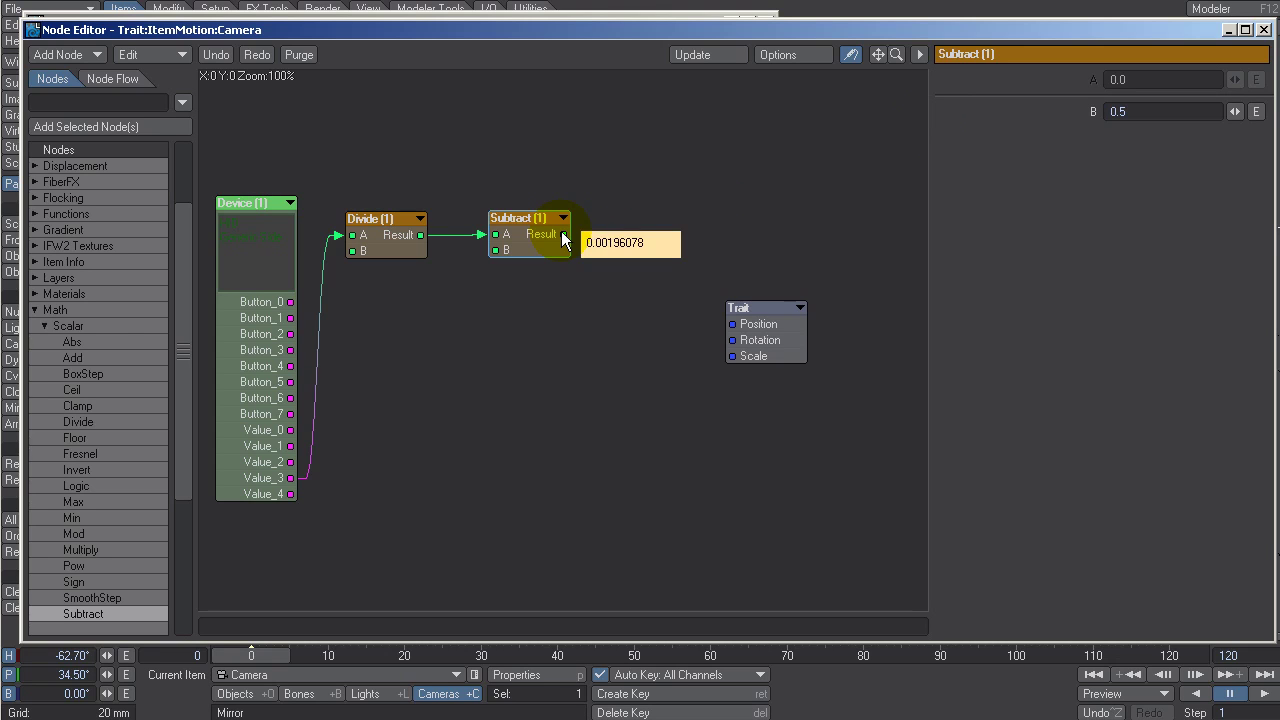
drag(534, 223, 507, 190)
drag(392, 236, 386, 224)
drag(500, 188, 490, 150)
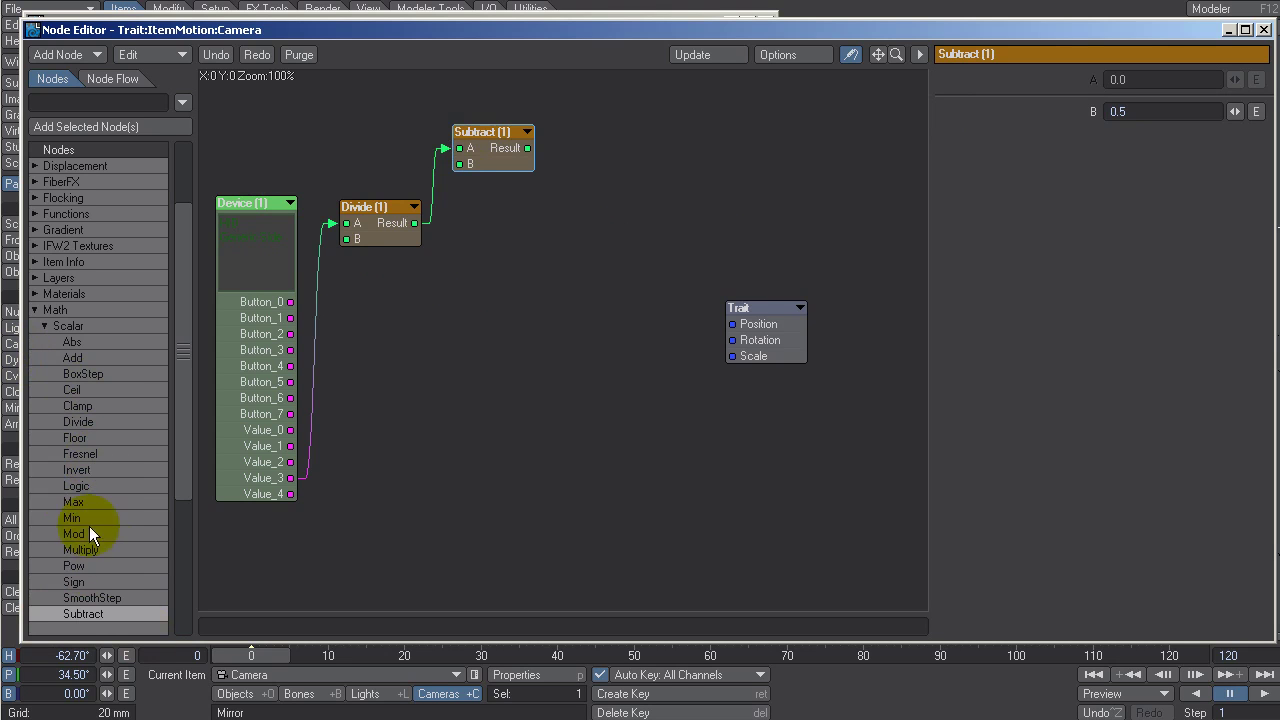
Step: Add a scalar Multiply node to the right of Subtract and connect Subtract's Result to its A input
click(99, 561)
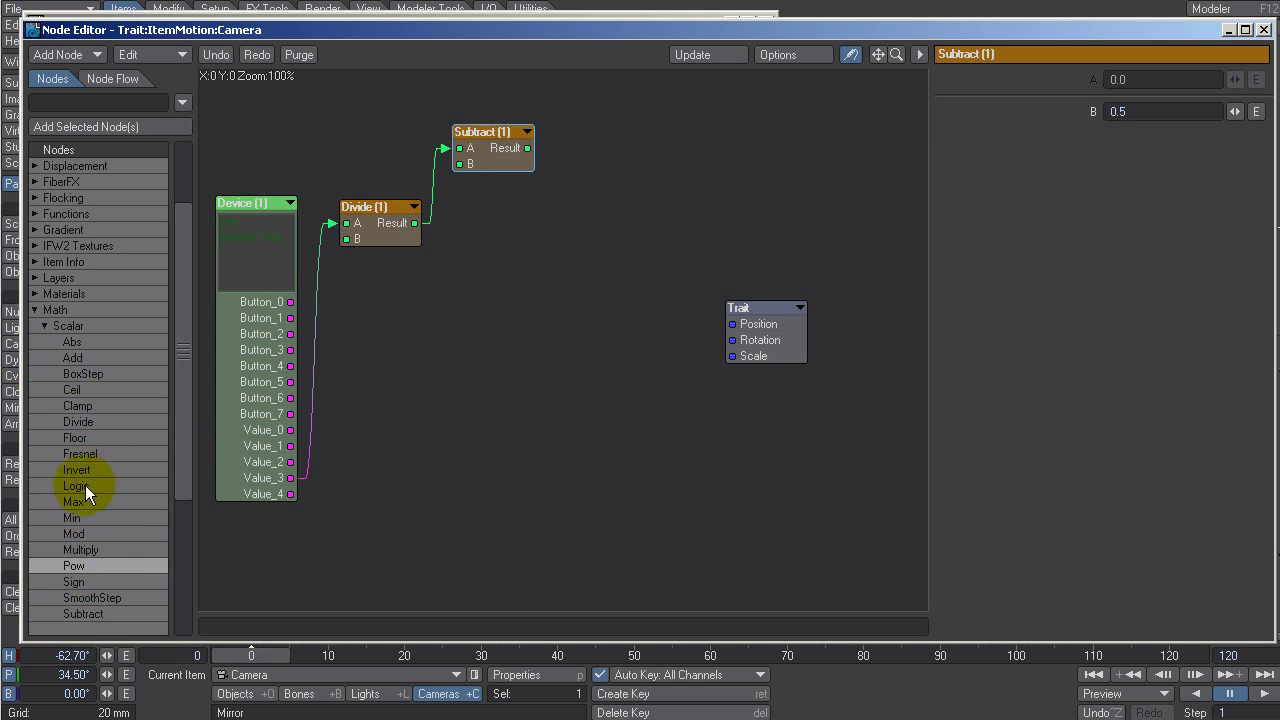
drag(180, 400, 168, 428)
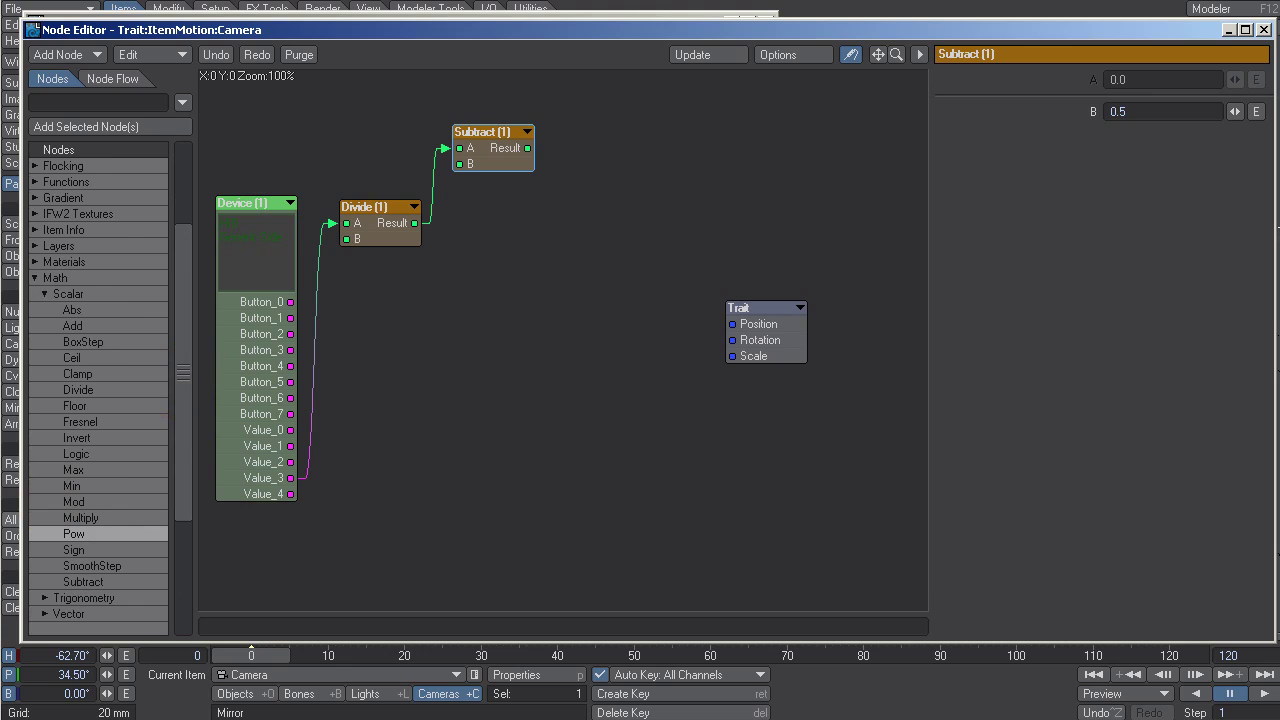
double_click(90, 516)
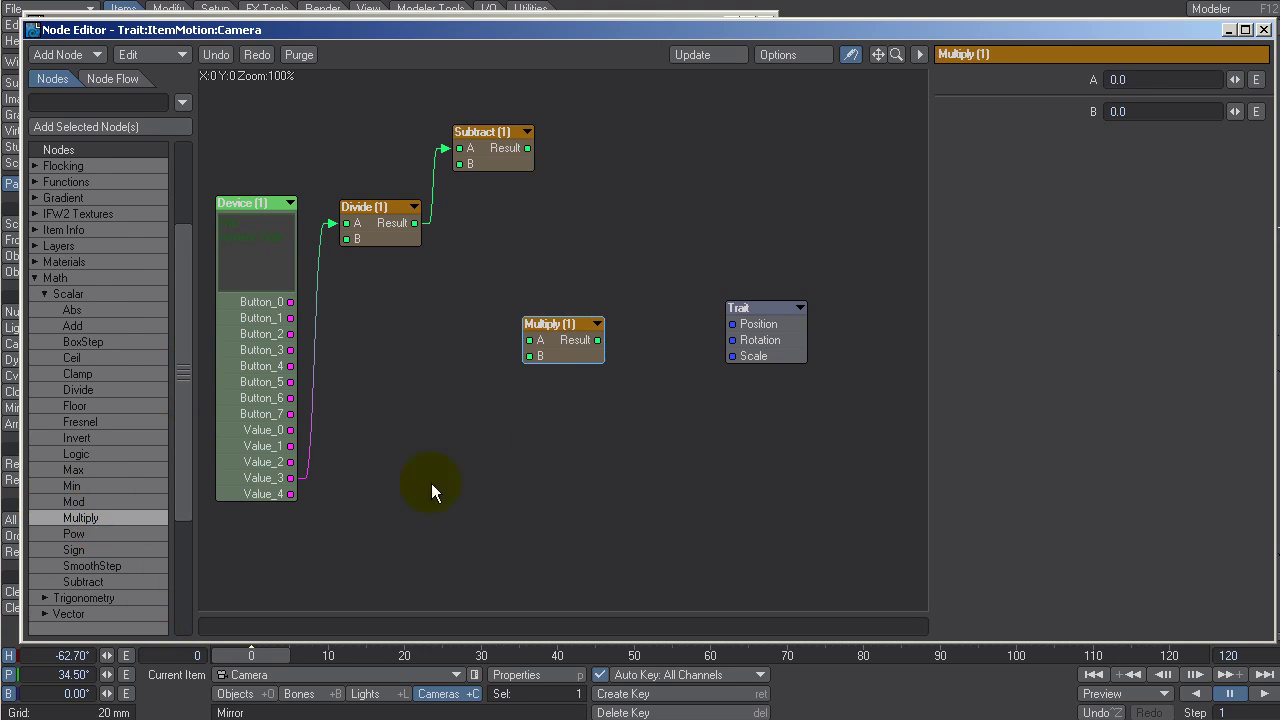
drag(563, 356, 618, 185)
drag(527, 148, 585, 170)
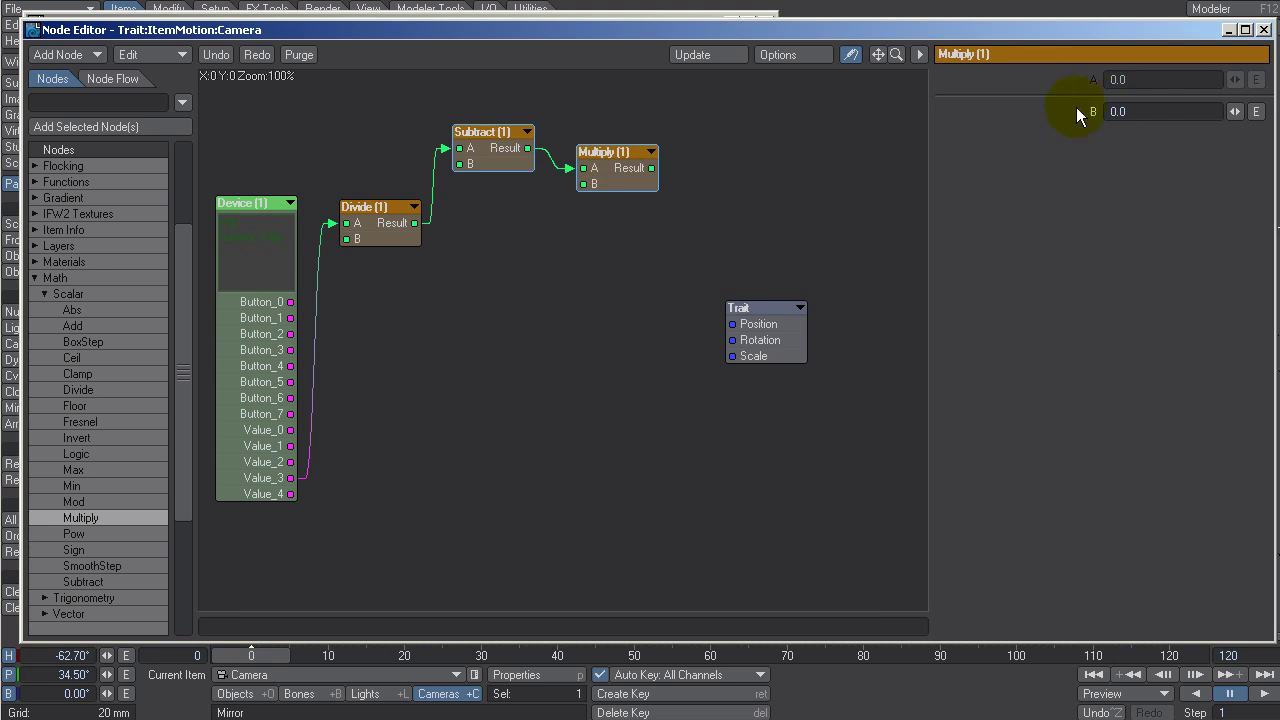
Step: Set the Multiply node's B value to 2, line Subtract and Multiply up with Divide and check the Multiply result
click(1147, 104)
text(2)
drag(497, 148, 495, 208)
drag(595, 192, 615, 214)
mouse_move(648, 208)
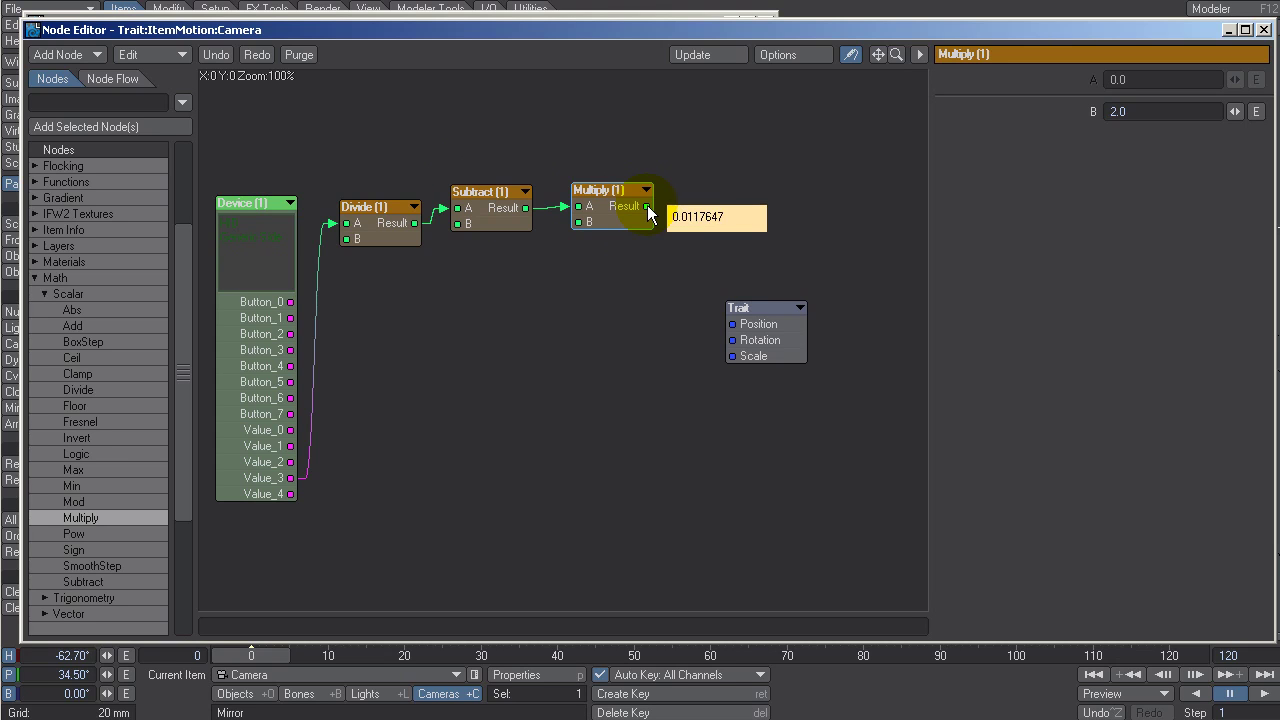
Step: Move the Divide, Subtract and Multiply chain up and the Trait node farther right, and collapse the Math node category
drag(624, 210, 624, 191)
drag(383, 221, 374, 155)
drag(474, 209, 482, 170)
drag(621, 194, 628, 197)
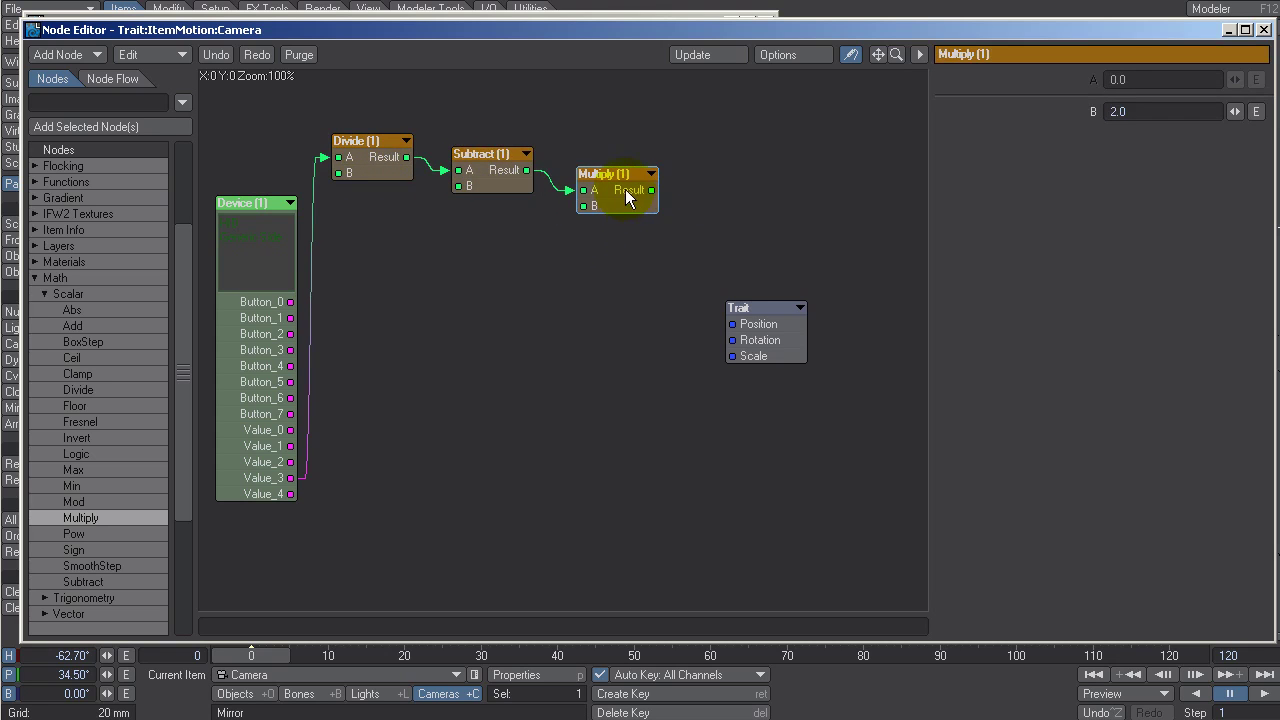
drag(768, 326, 822, 312)
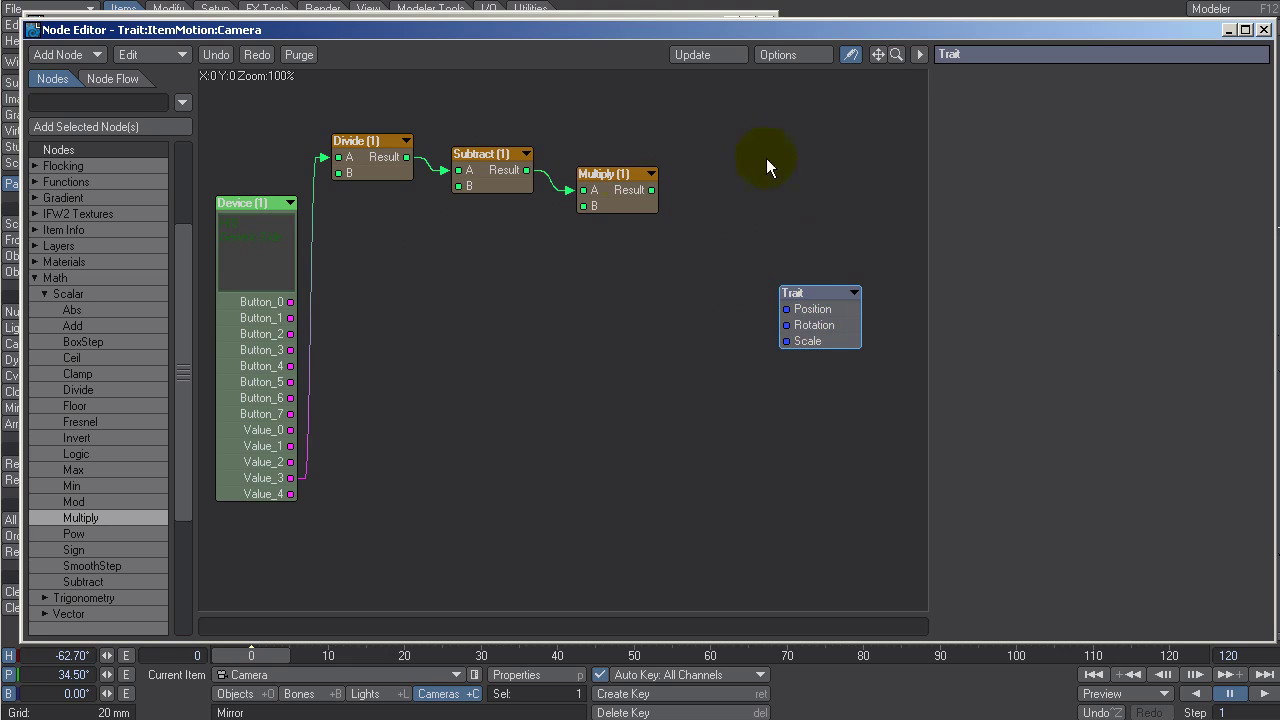
click(34, 277)
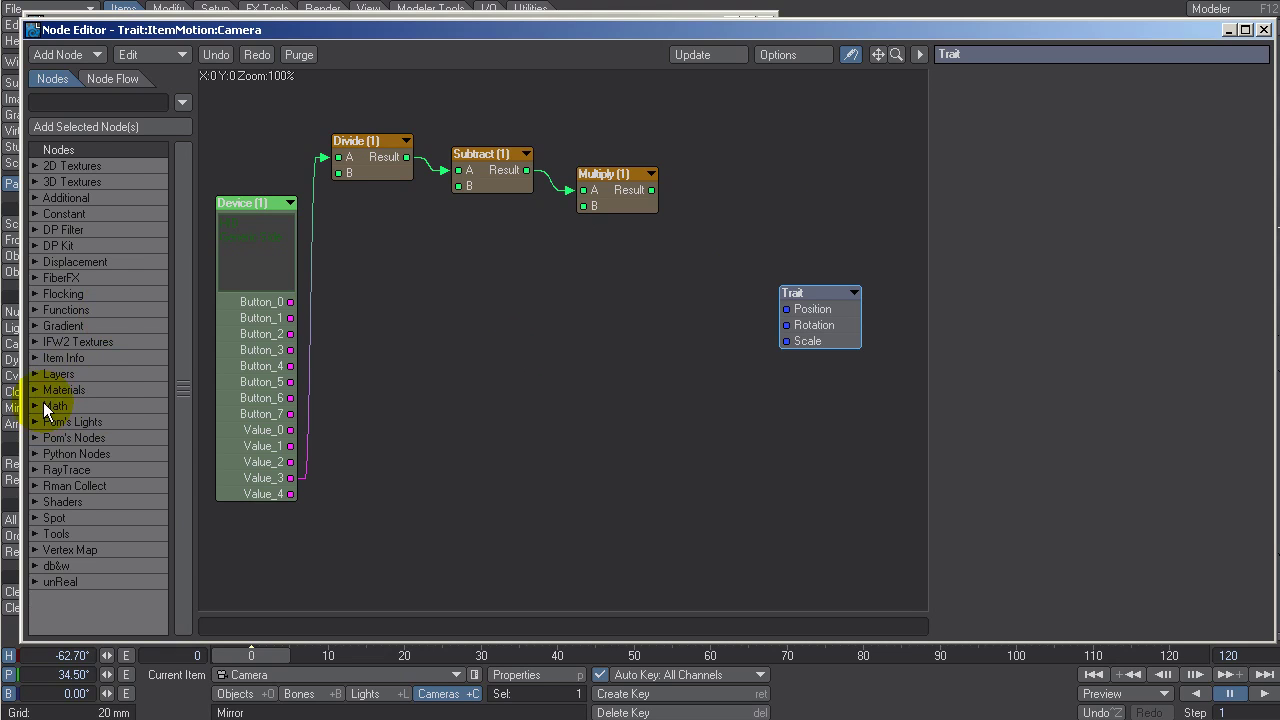
Step: Add a Studio Trait node to the right of Device and set its trait name to ItemMotion:Camera
mouse_move(297, 310)
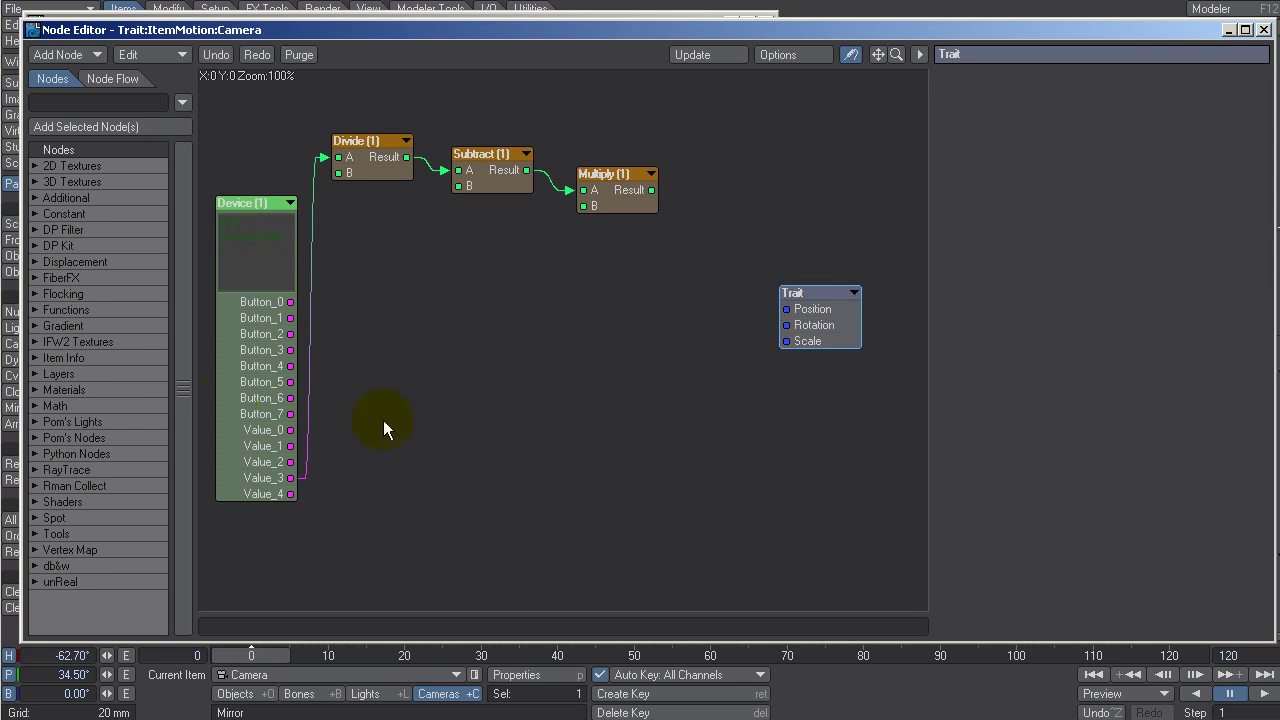
click(35, 358)
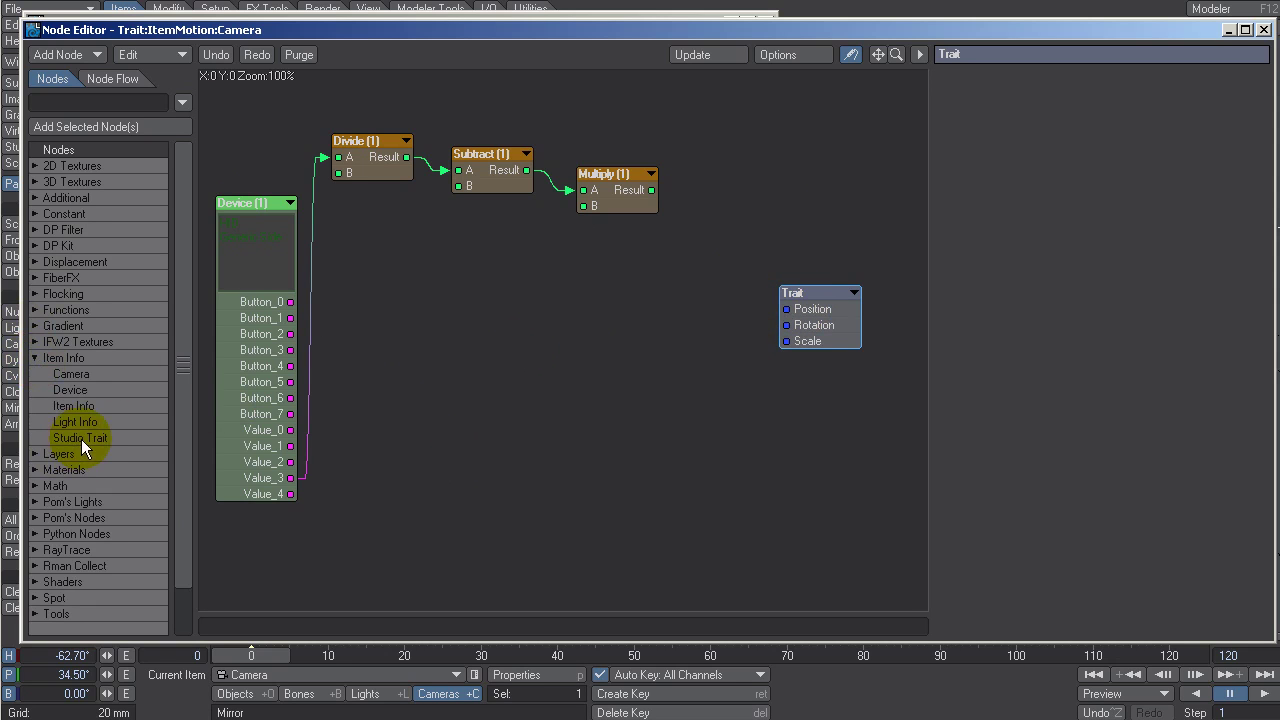
double_click(81, 439)
drag(571, 342, 418, 320)
click(1255, 80)
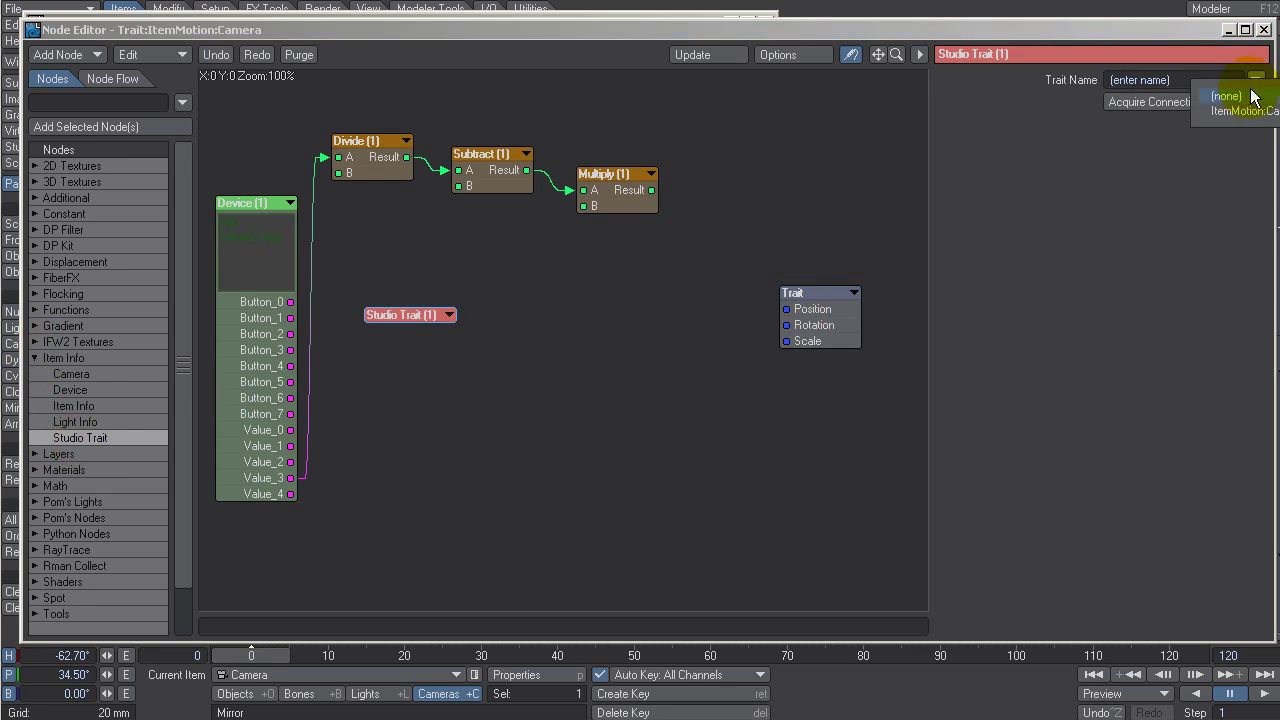
click(1240, 111)
mouse_move(430, 356)
mouse_down()
mouse_move(409, 378)
mouse_move(419, 372)
mouse_up()
mouse_move(436, 363)
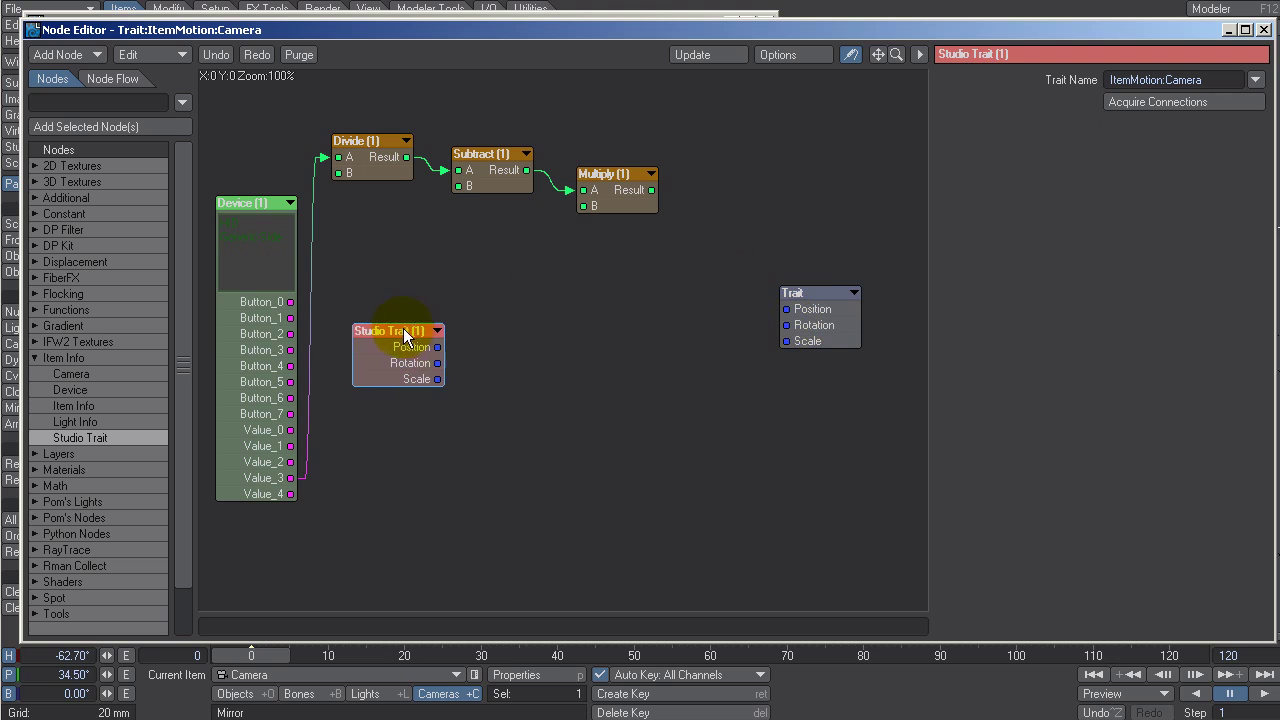
Step: Move Studio Trait down, stagger the Divide, Subtract and Multiply nodes diagonally, and check Studio Trait's Rotation output
drag(401, 333, 396, 364)
drag(364, 166, 367, 155)
drag(488, 174, 484, 180)
drag(622, 188, 610, 206)
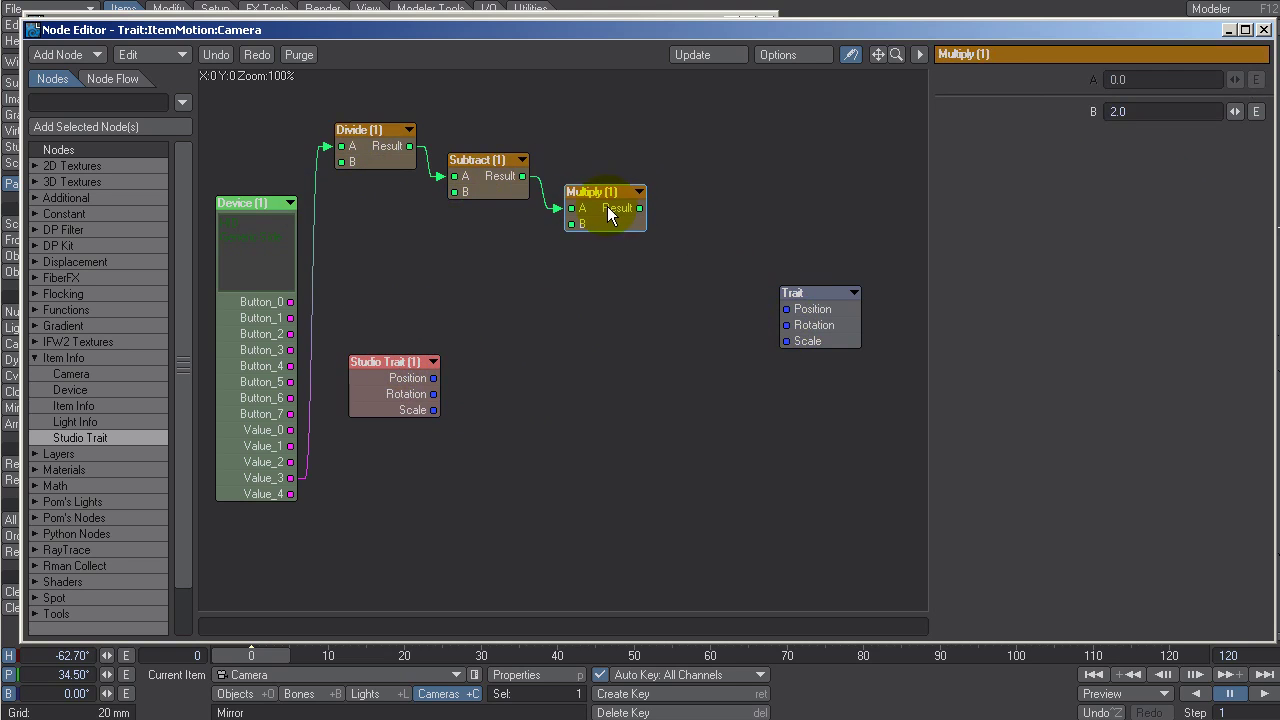
mouse_move(434, 395)
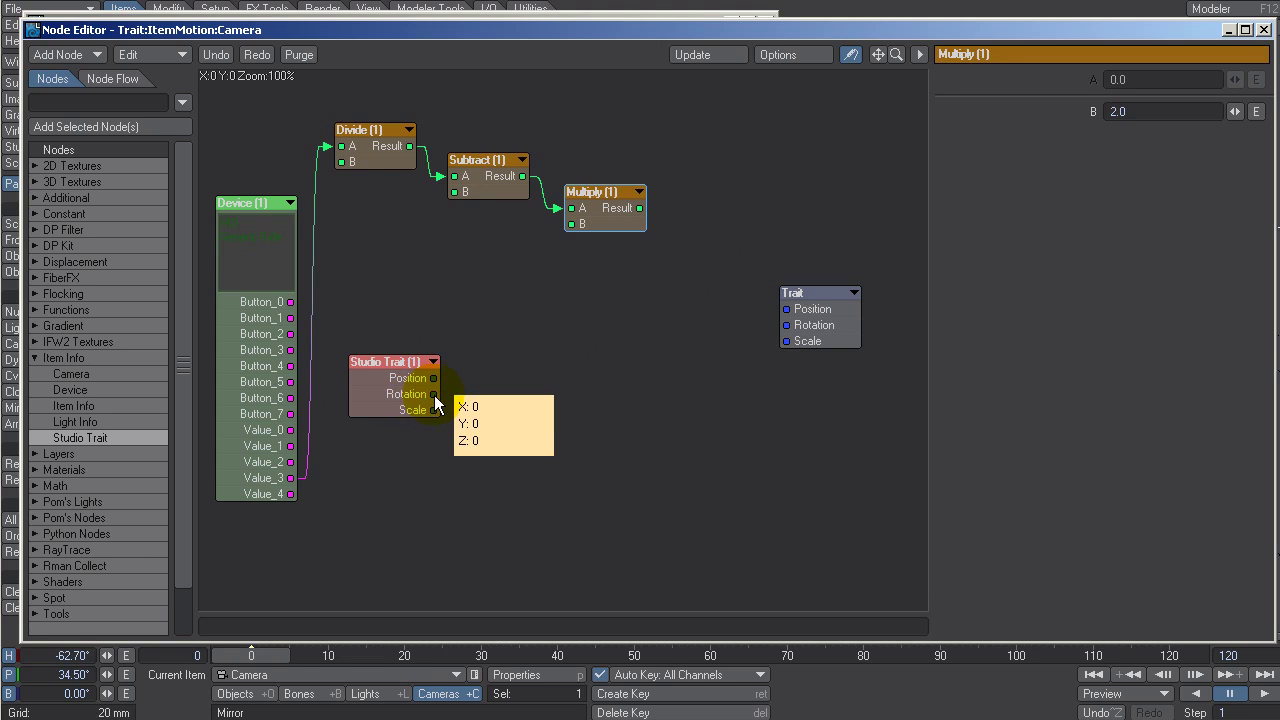
mouse_move(641, 212)
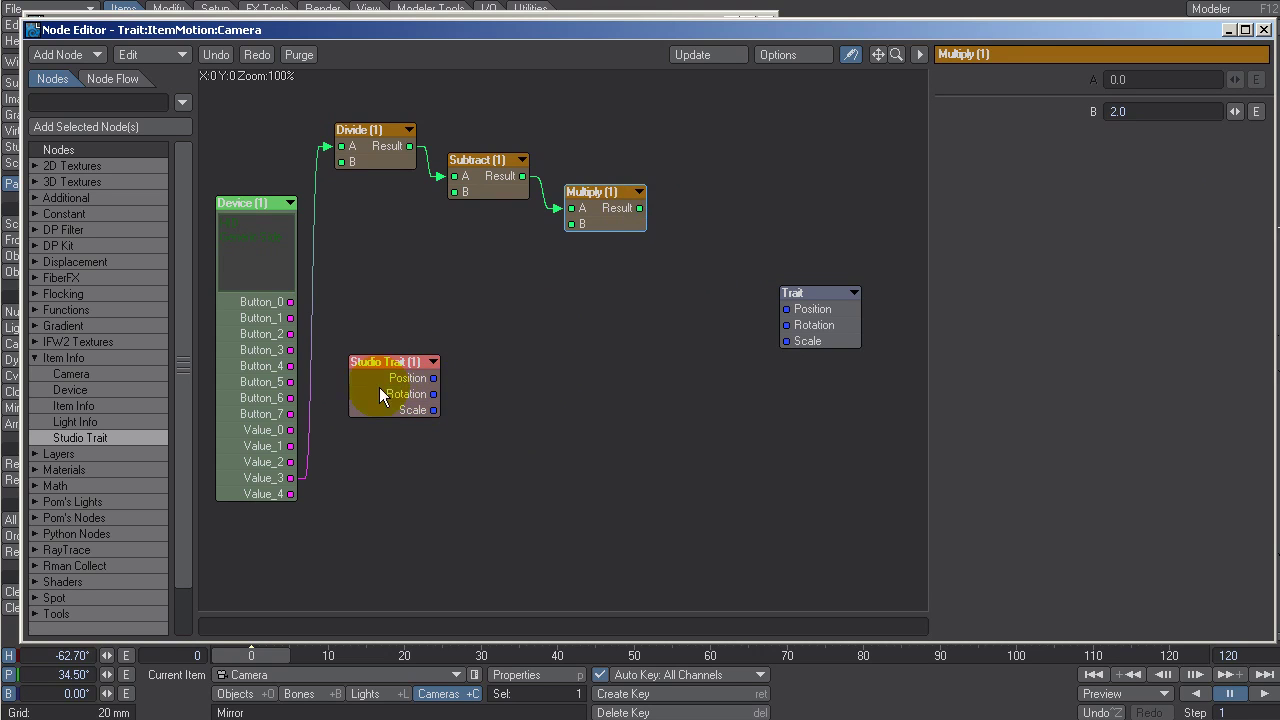
drag(381, 382, 378, 391)
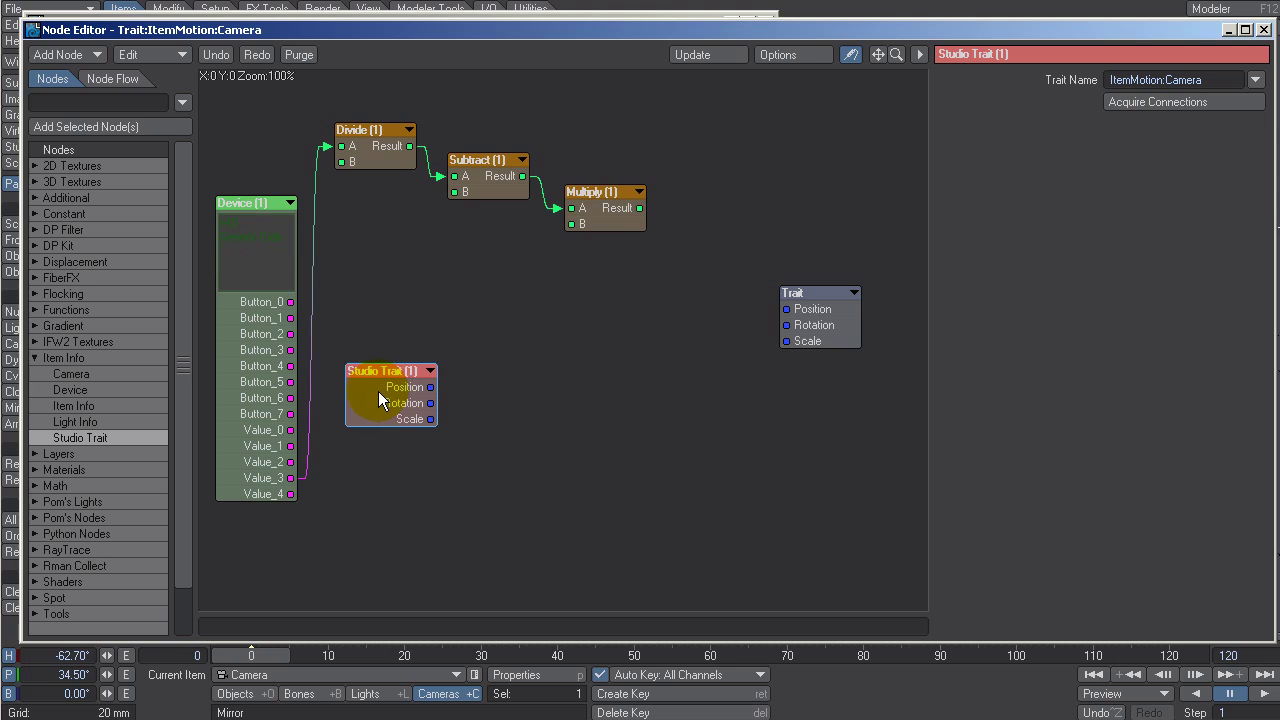
Step: Add a vector Multiply node to the right of the Studio Trait node
click(35, 357)
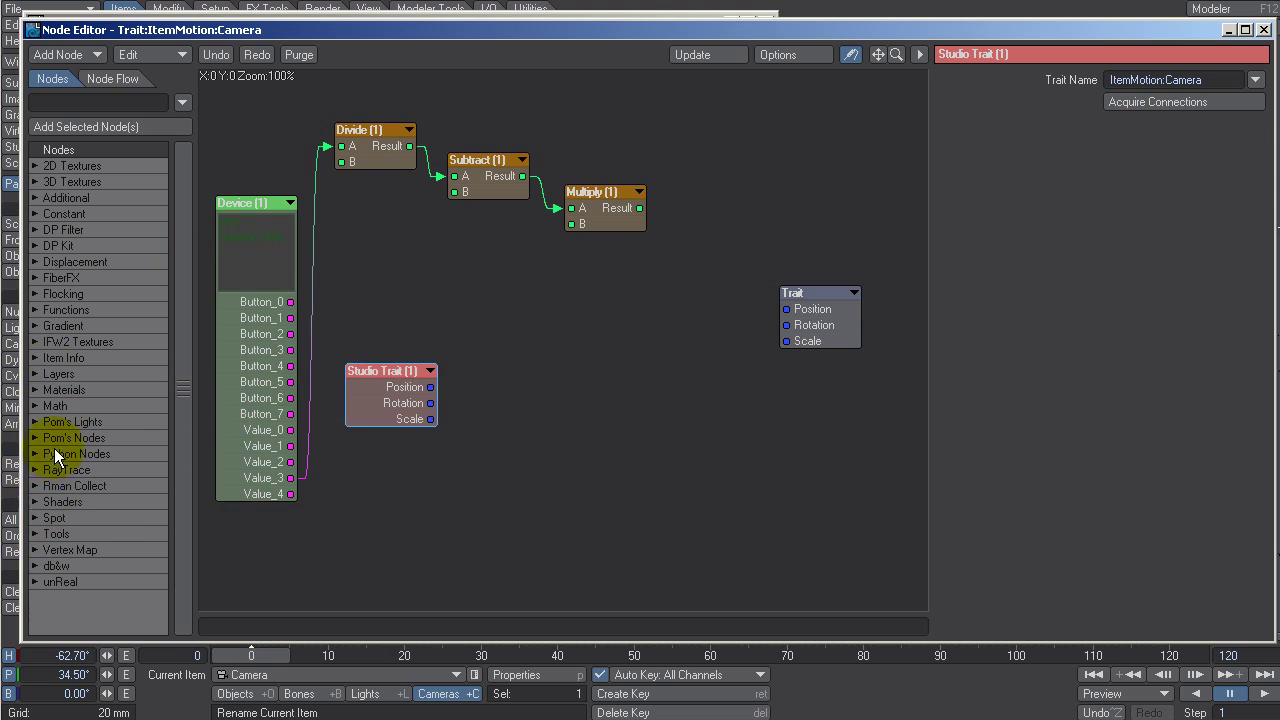
click(36, 405)
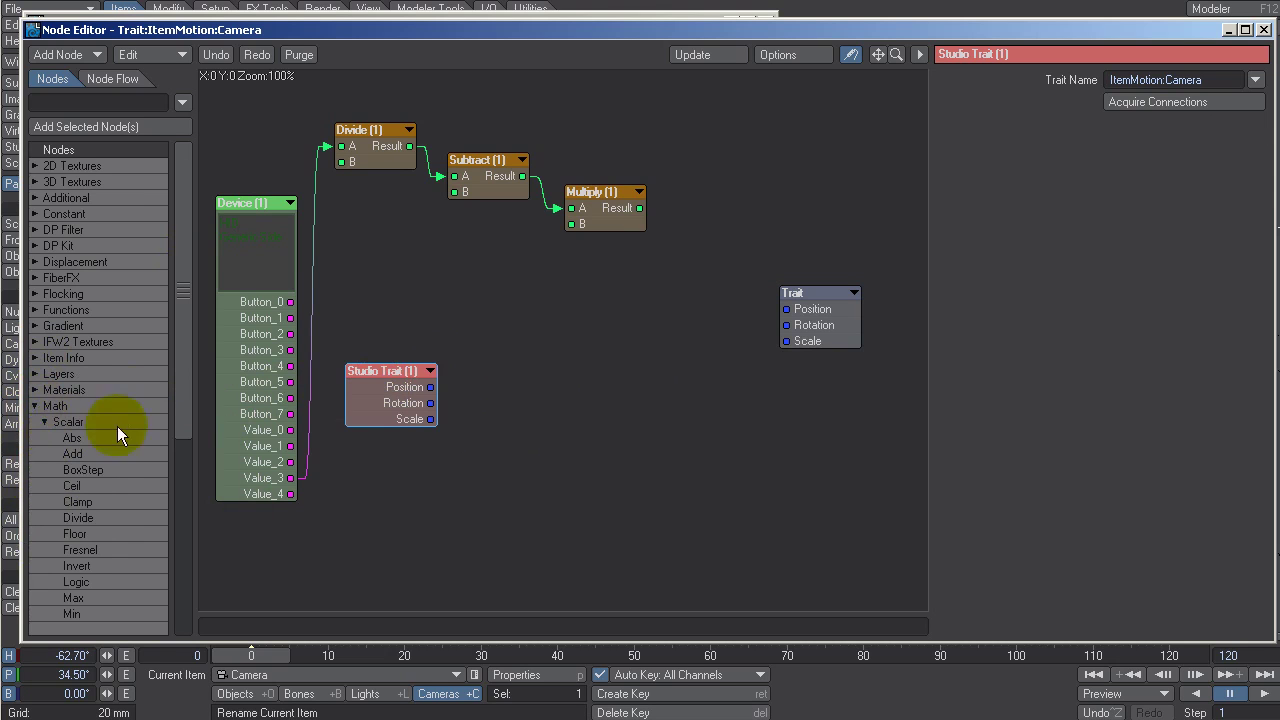
click(46, 421)
drag(175, 353, 184, 375)
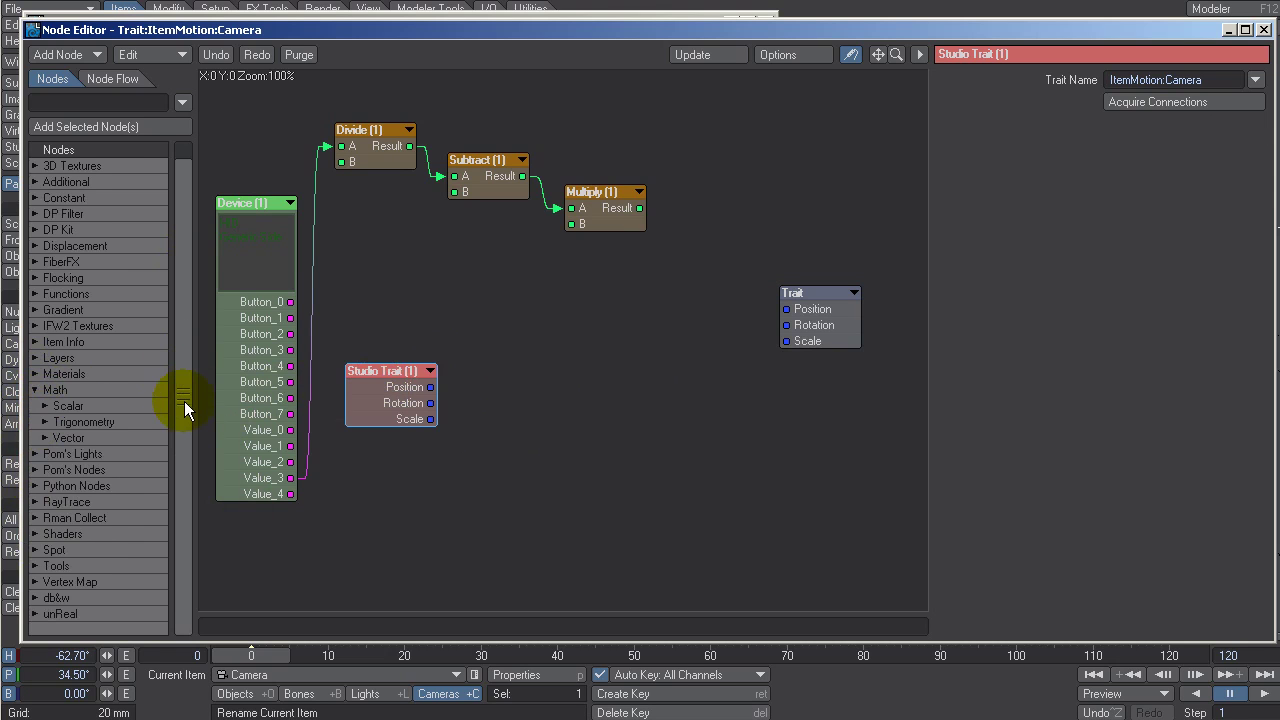
drag(396, 404, 391, 385)
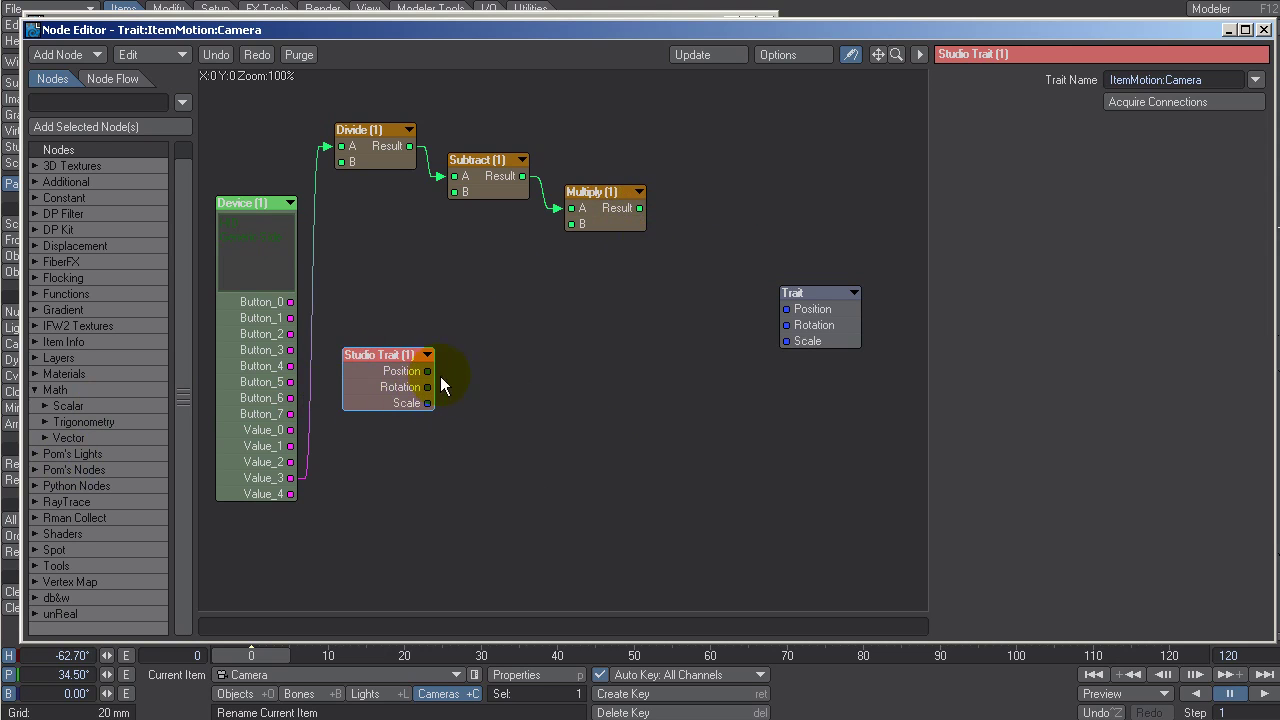
drag(382, 386, 390, 395)
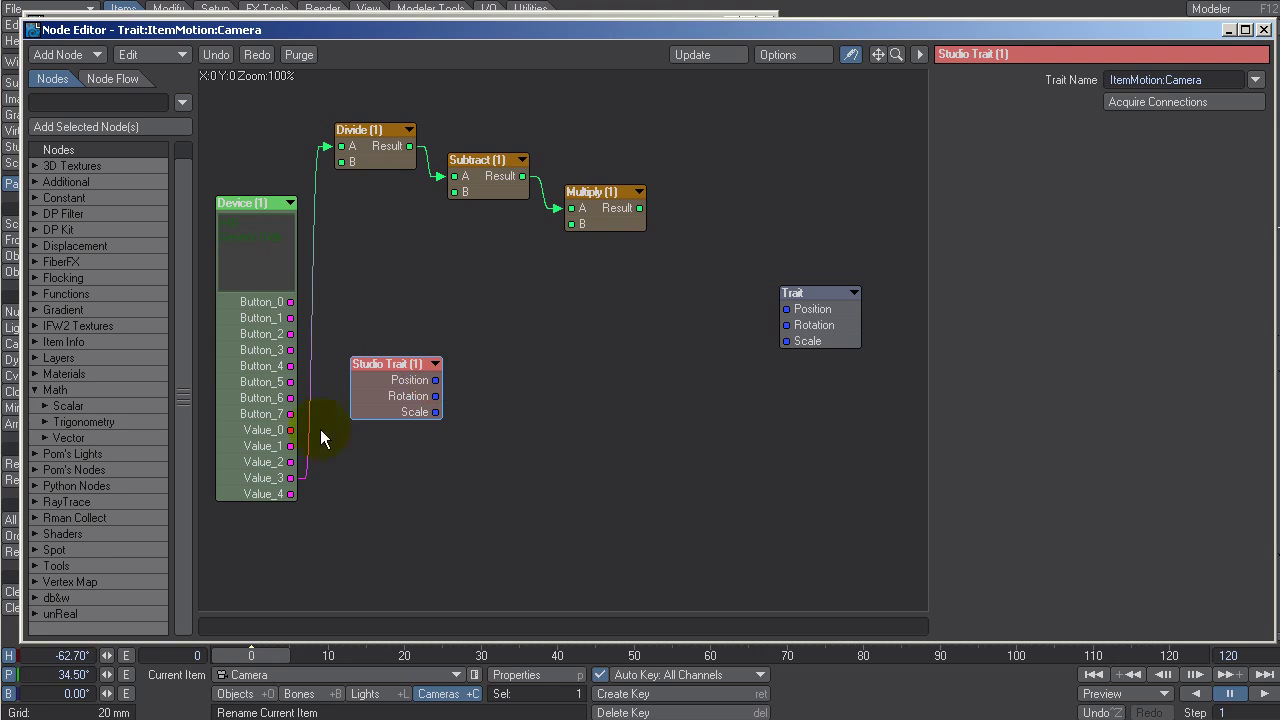
click(43, 437)
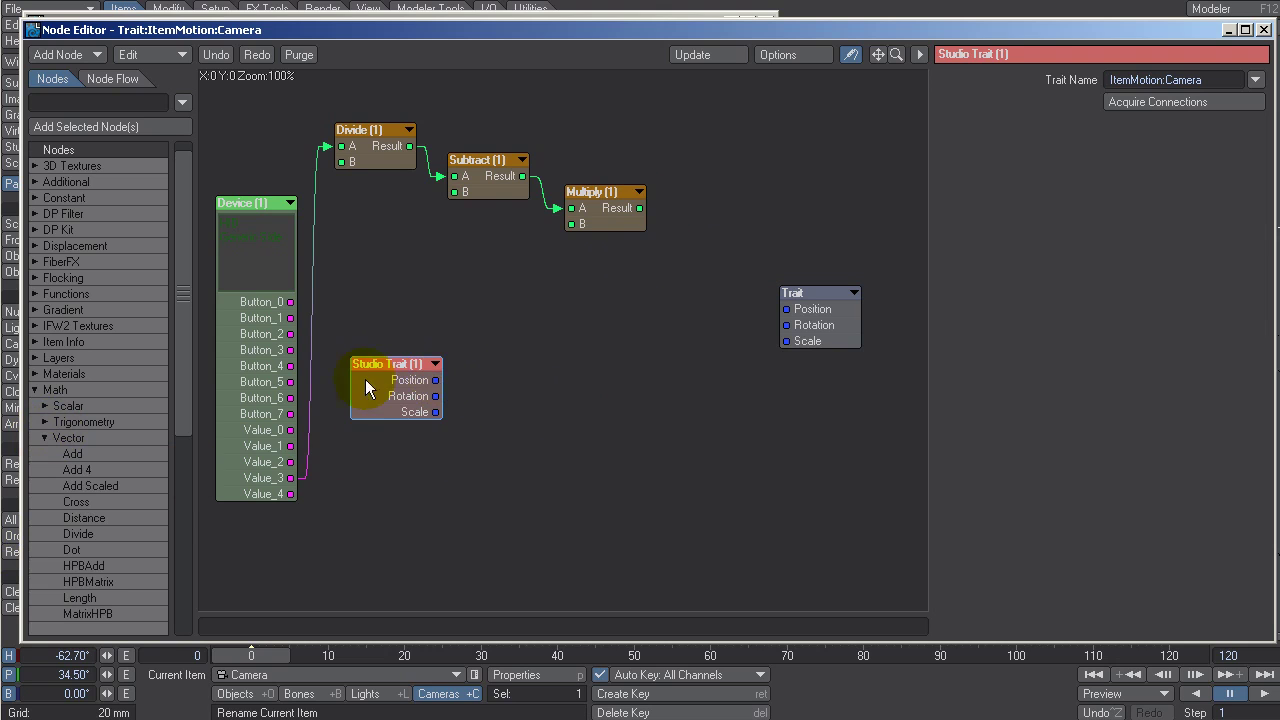
drag(401, 399, 413, 388)
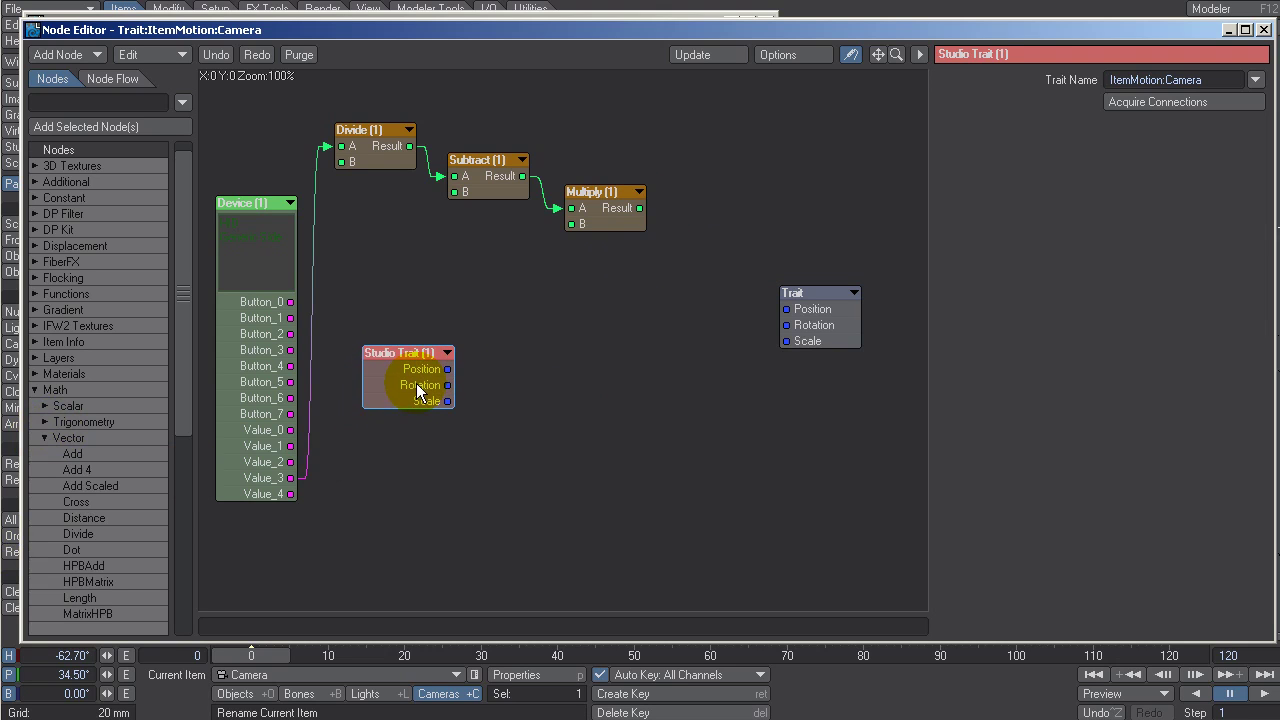
drag(186, 410, 187, 500)
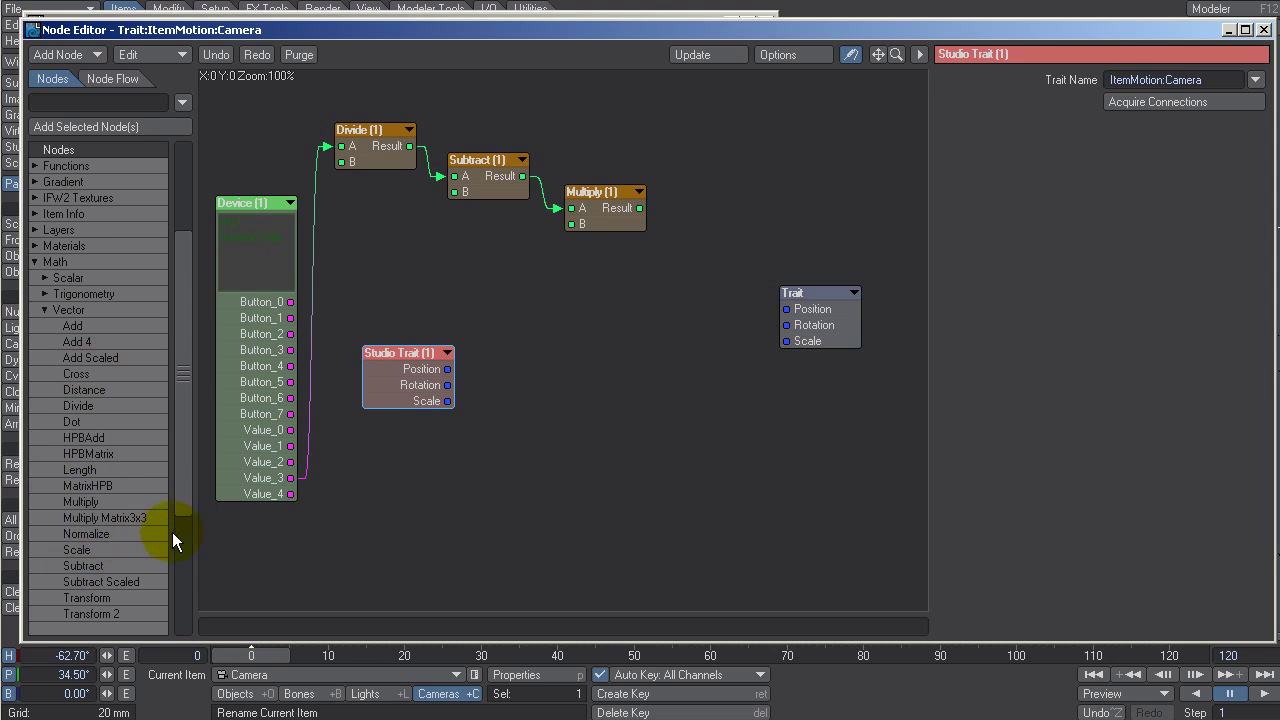
scroll(179, 495, down, 5)
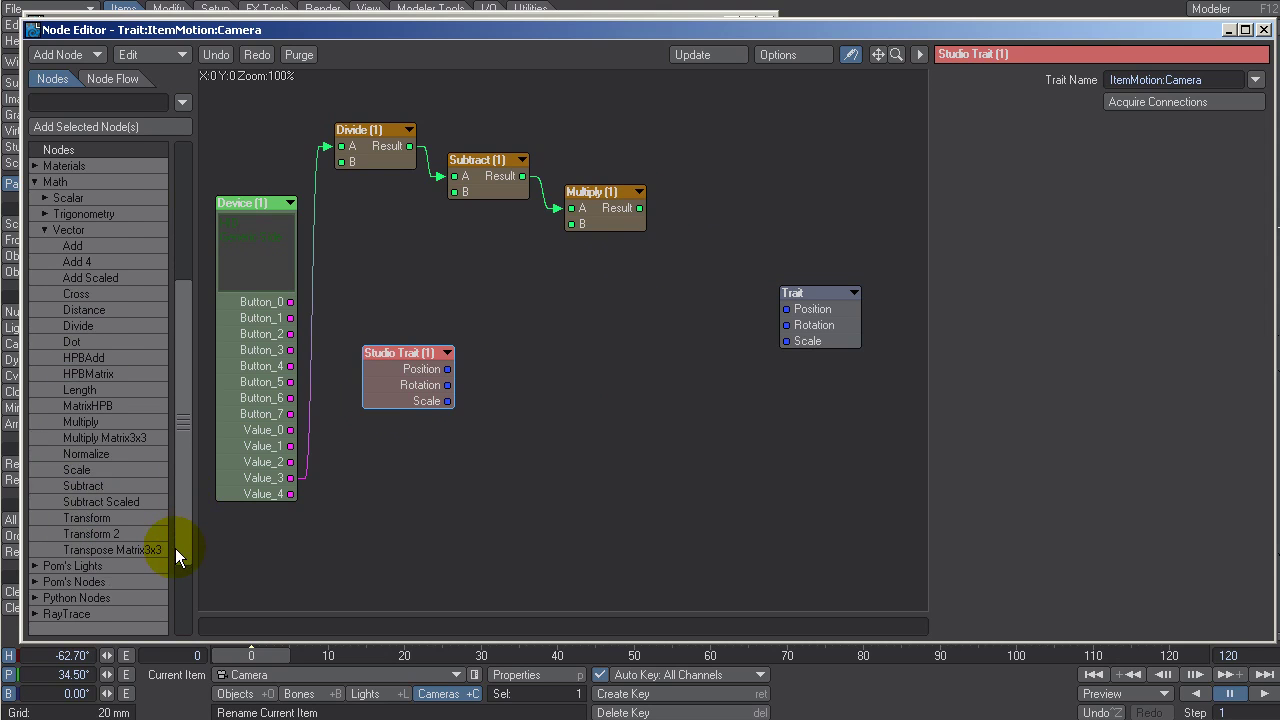
double_click(84, 421)
drag(543, 345, 535, 385)
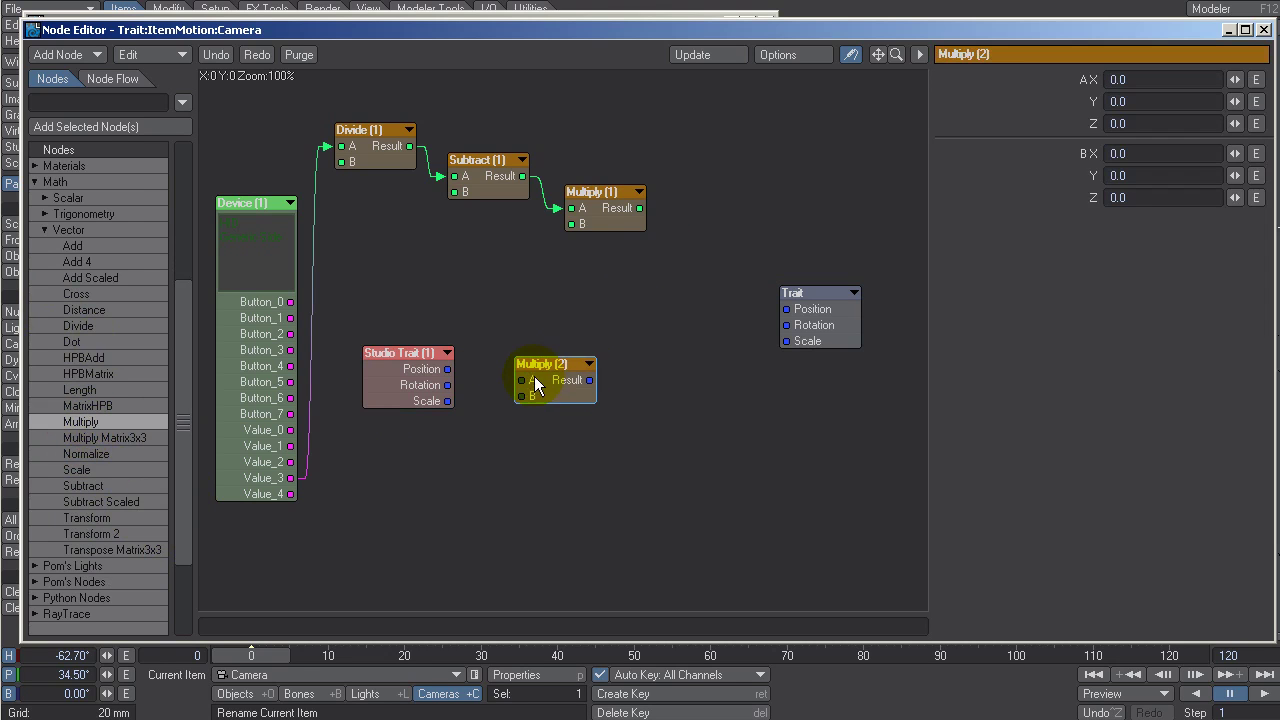
Step: Connect Studio Trait's Rotation to the vector Multiply node's A input and set its B values to X 0, Y 1 and Z 1
click(447, 387)
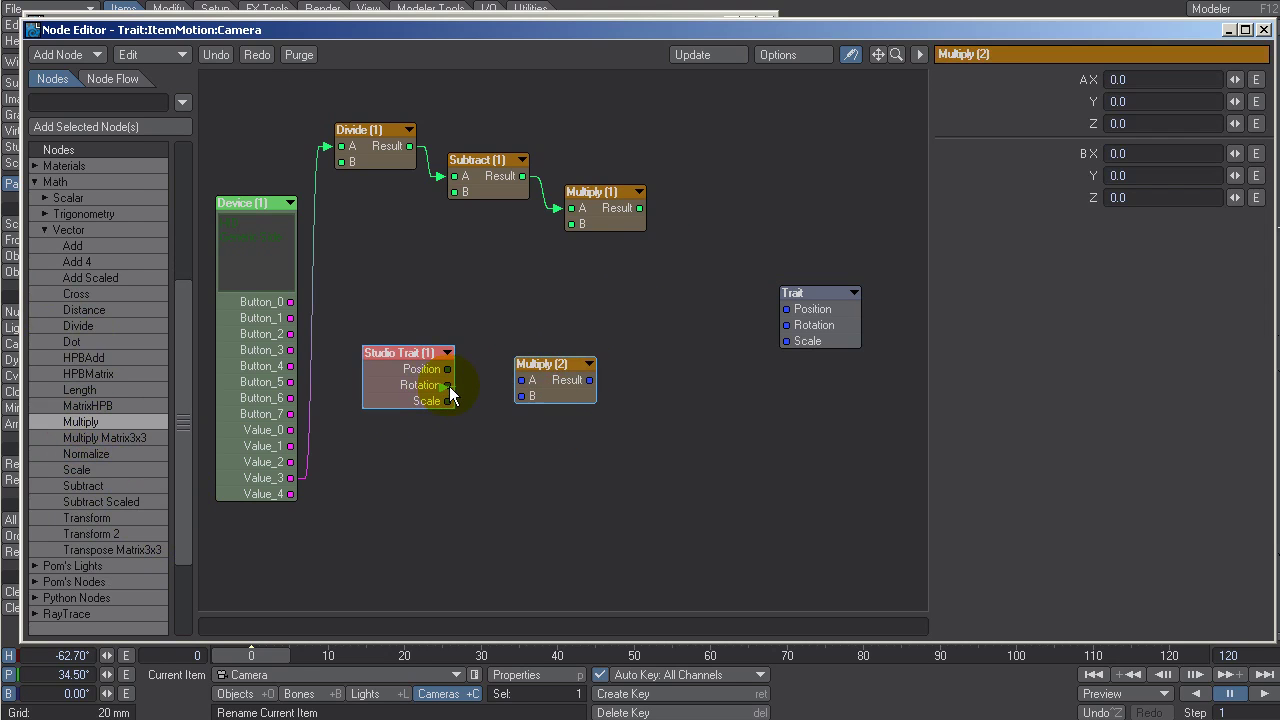
drag(517, 378, 521, 380)
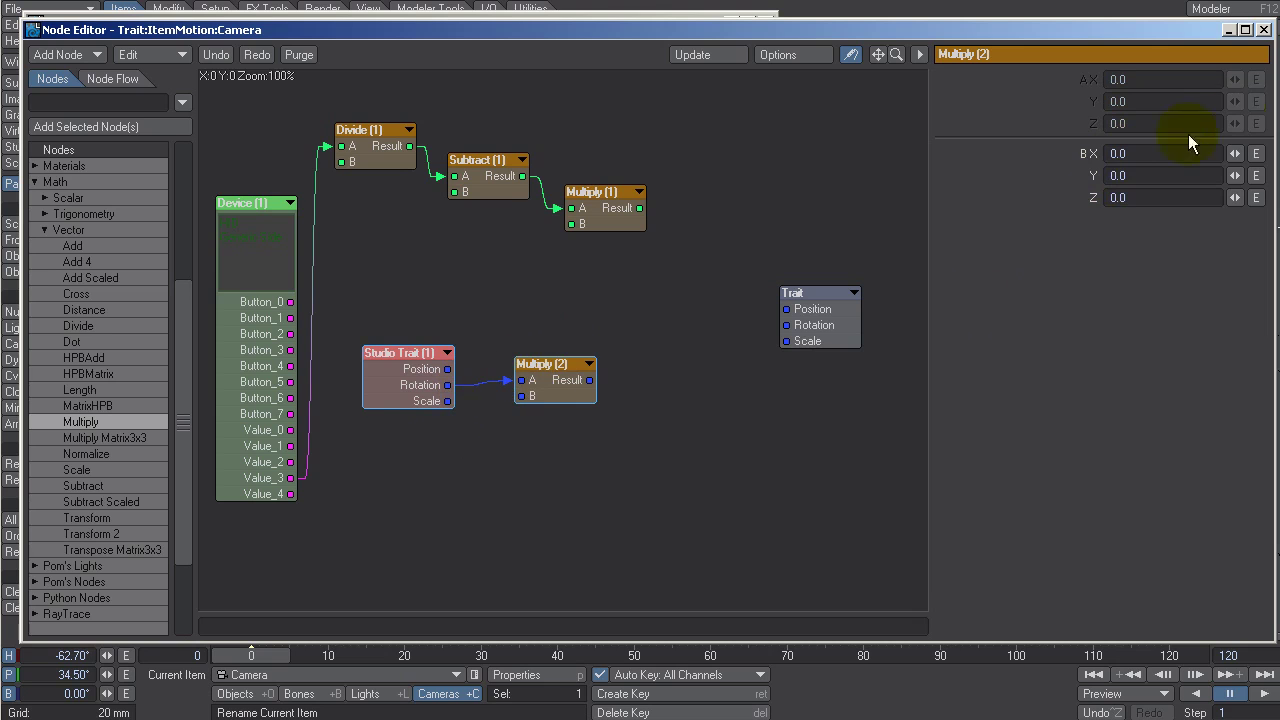
click(1116, 156)
key(Return)
click(1143, 178)
text(1)
key(Tab)
text(1)
key(Tab)
Step: Move the Studio Trait node up and shift the vector Multiply node slightly to the right
drag(407, 363, 403, 332)
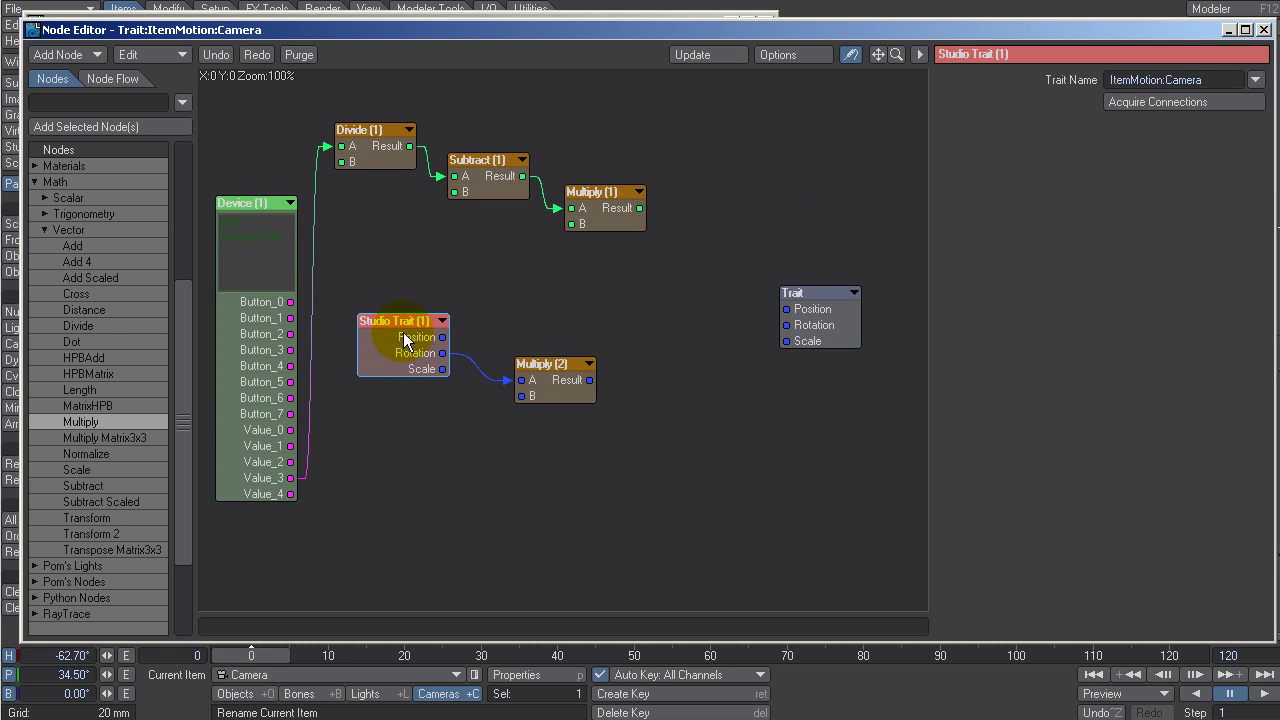
click(540, 385)
drag(538, 383, 546, 385)
Step: Add a Make Vector node to the right of the scalar Multiply node and connect the scalar Multiply's Result to its X input
click(600, 218)
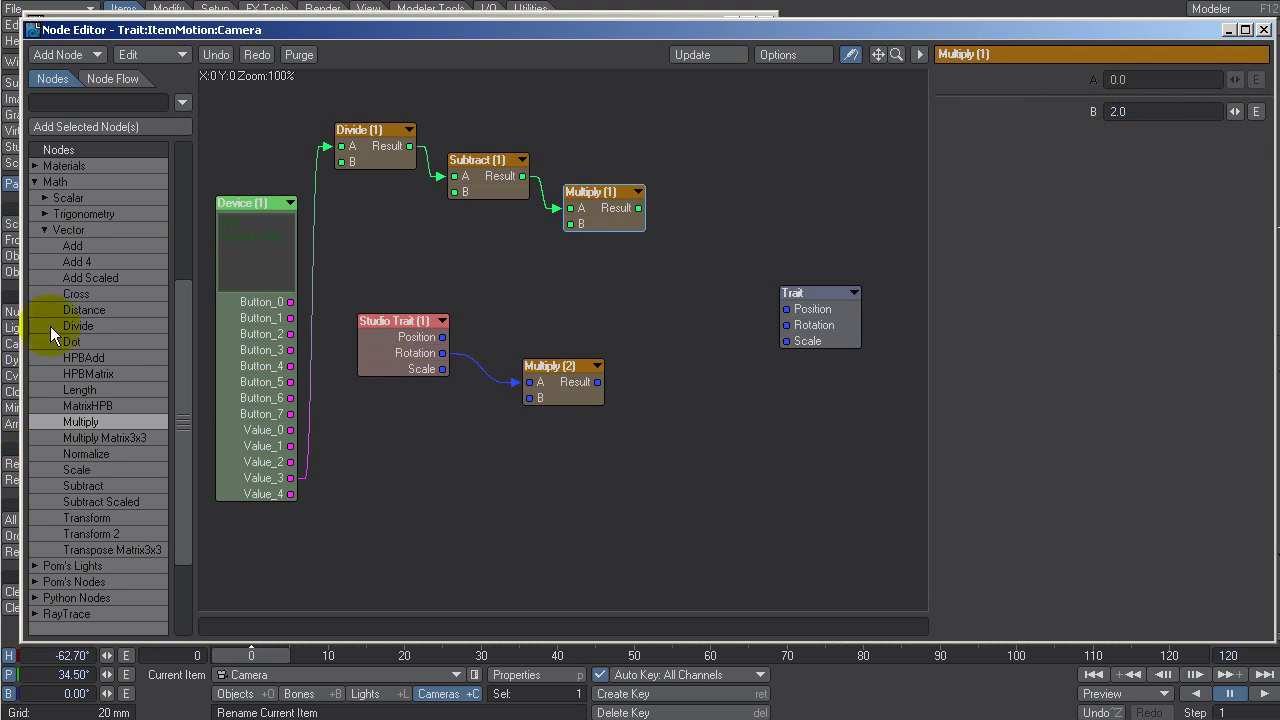
click(44, 230)
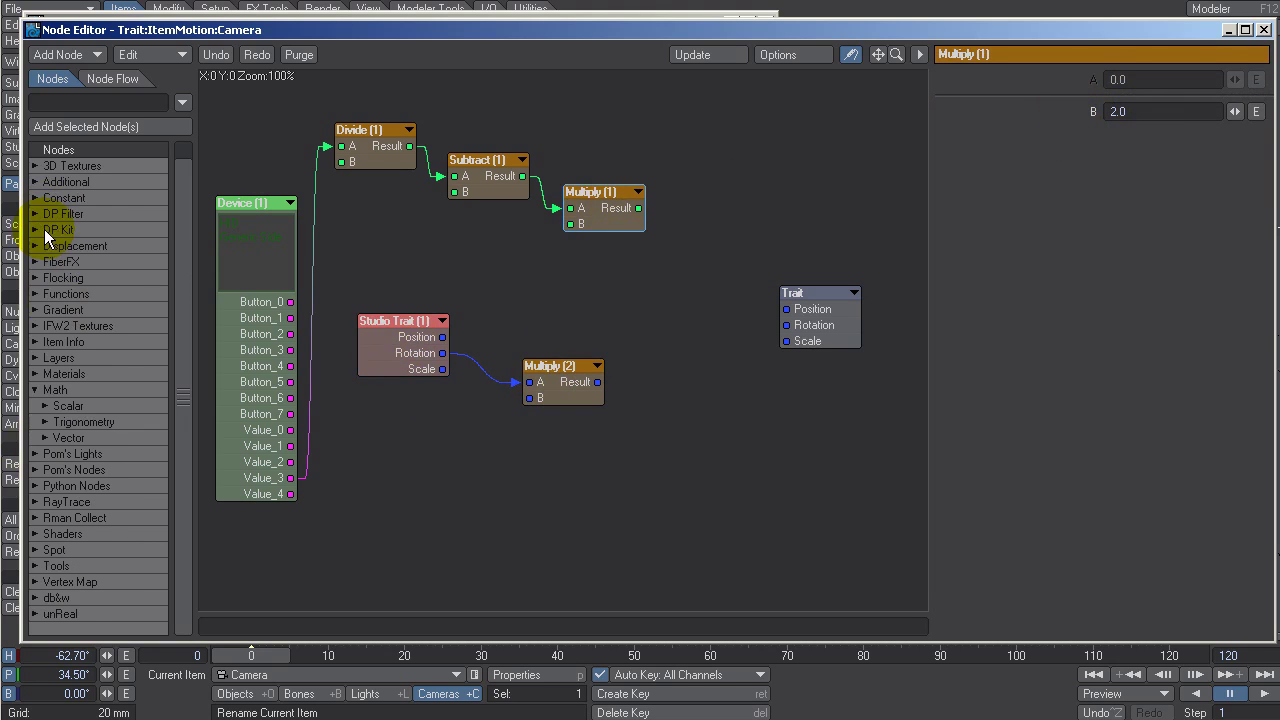
click(40, 566)
drag(178, 482, 181, 568)
click(566, 386)
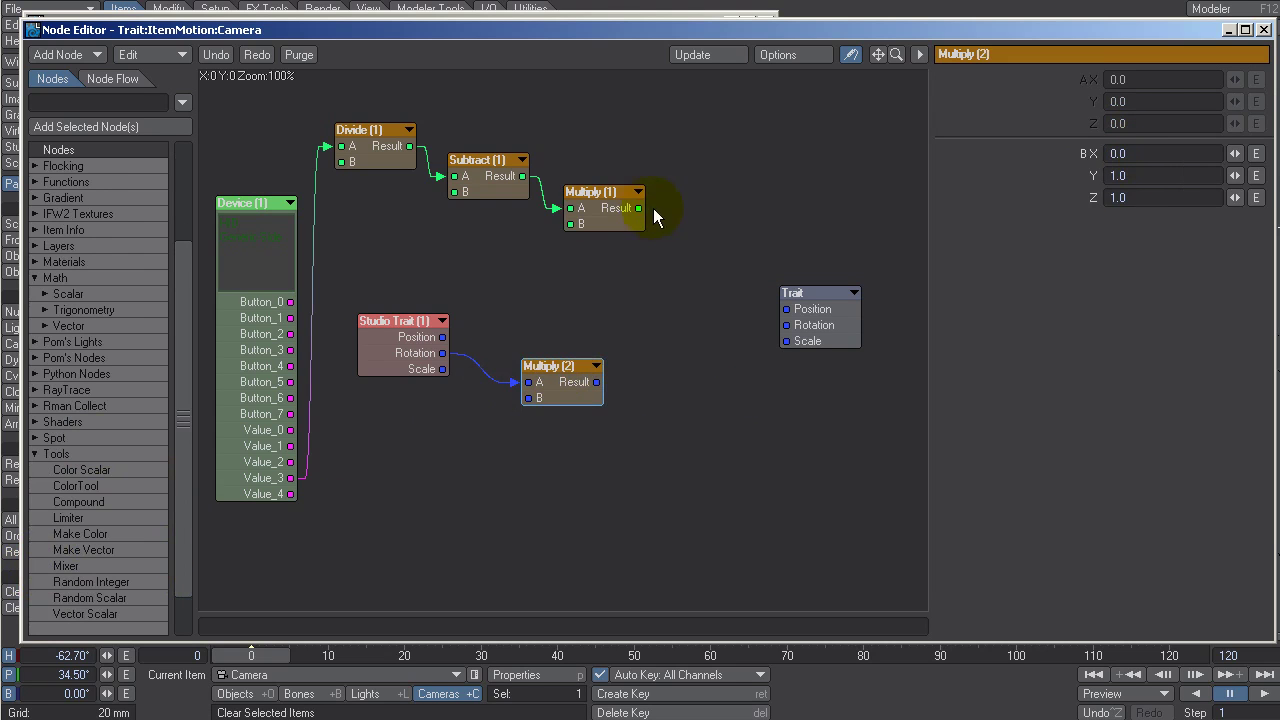
mouse_move(645, 217)
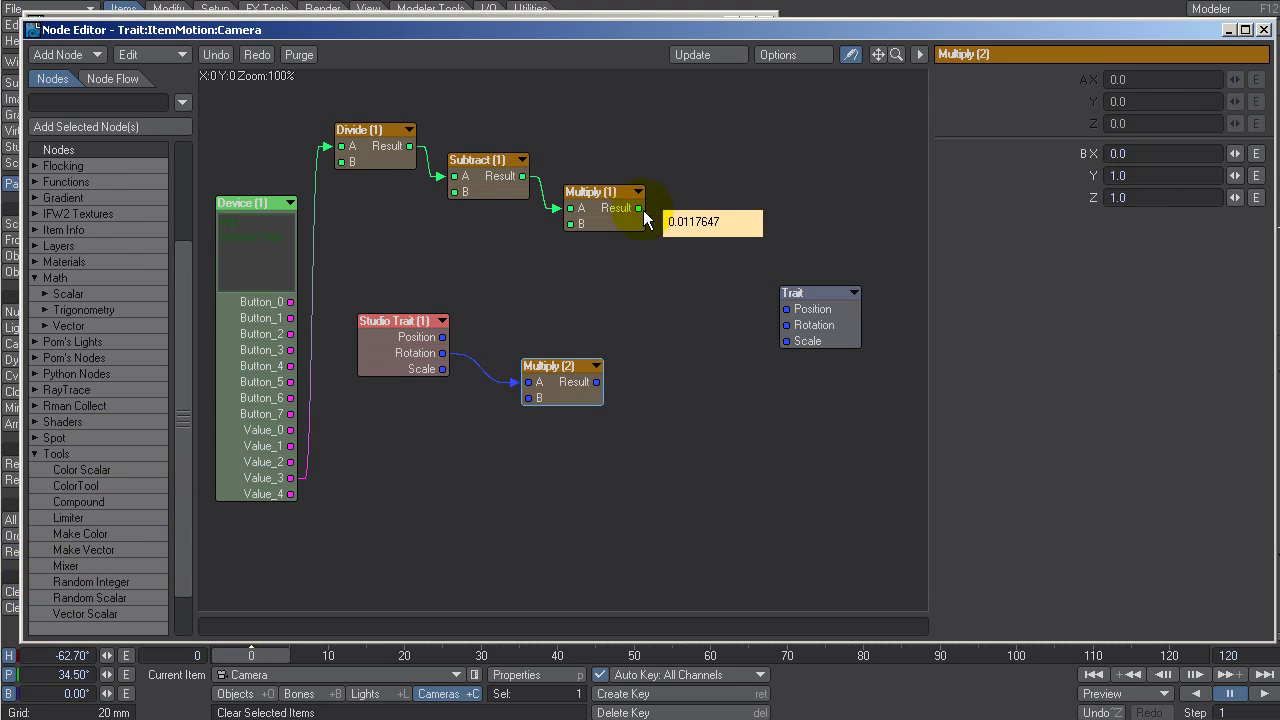
double_click(81, 549)
drag(550, 368, 732, 236)
drag(638, 208, 727, 240)
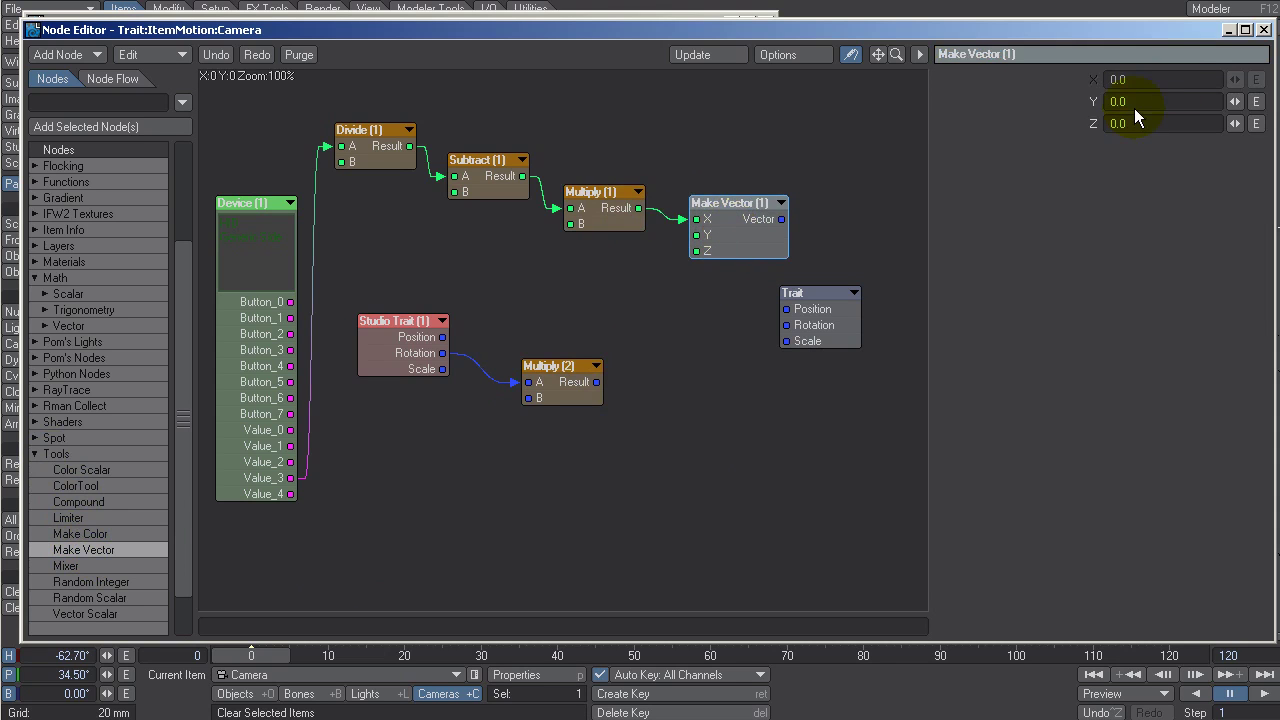
Step: Raise the scalar Multiply node, place Make Vector below Subtract, and bring the vector Multiply node beside Studio Trait
drag(603, 211, 606, 135)
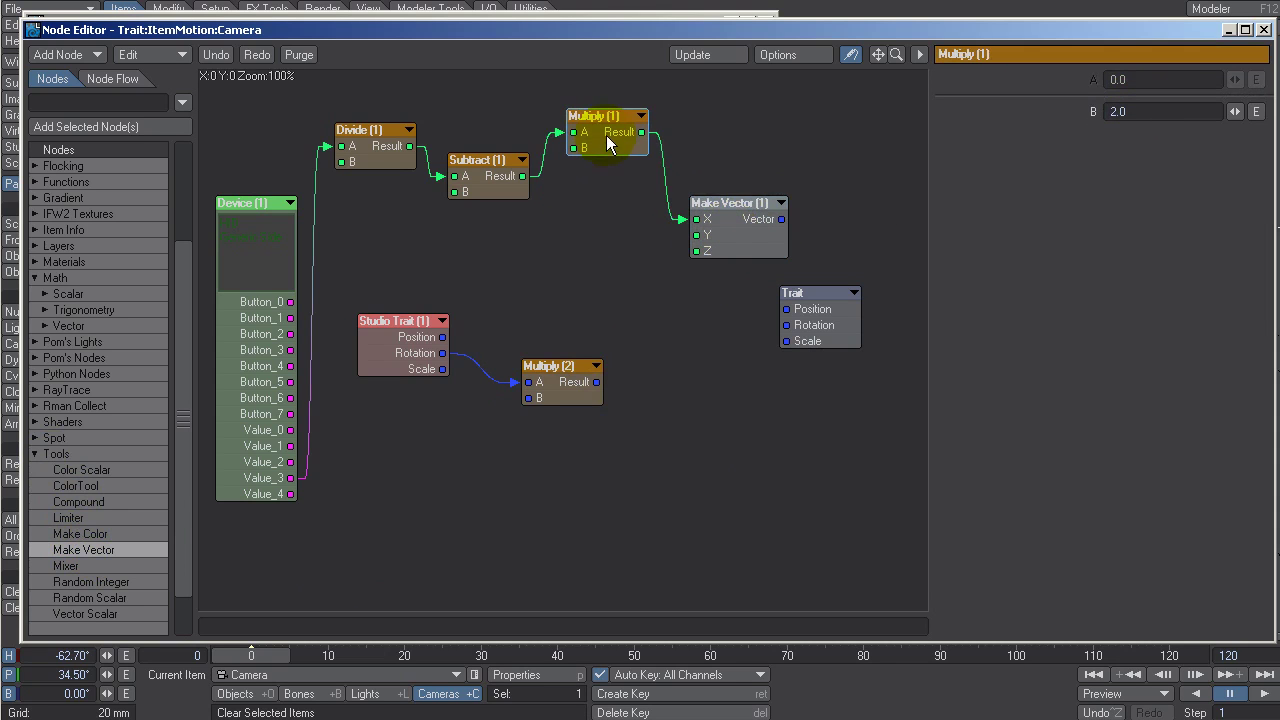
drag(734, 234, 667, 232)
mouse_move(717, 230)
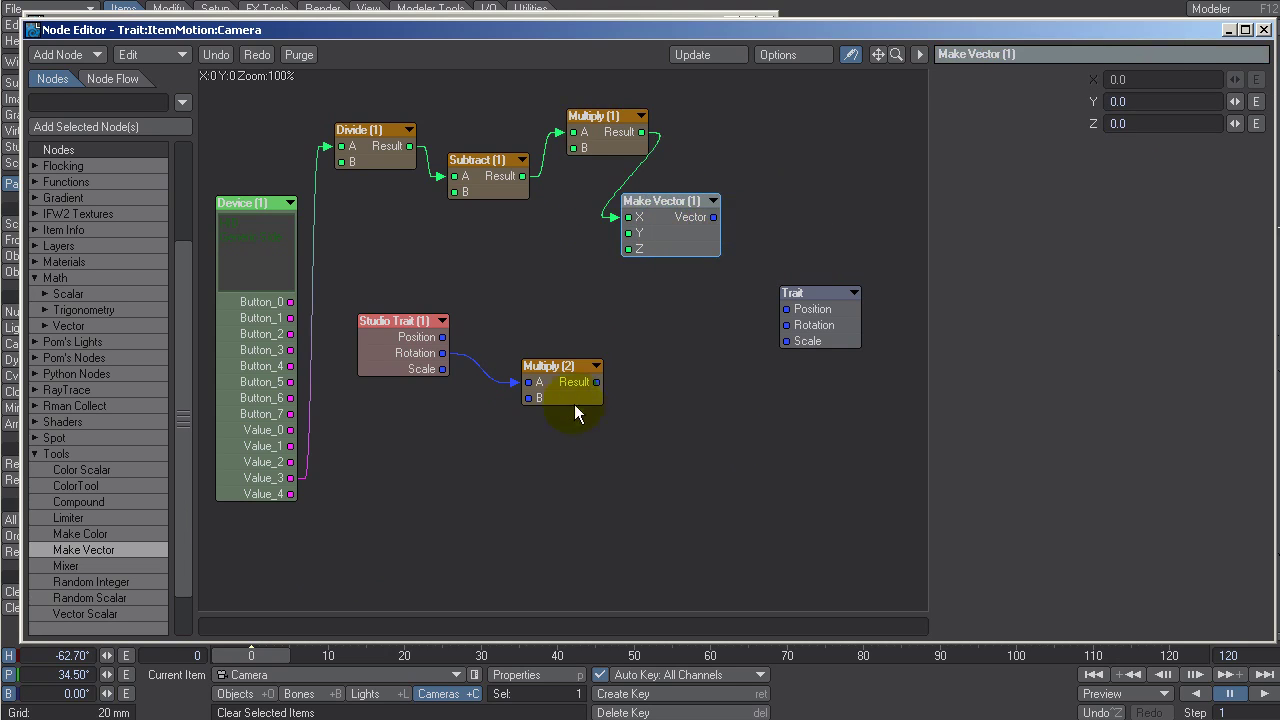
drag(566, 386, 591, 392)
drag(669, 228, 545, 259)
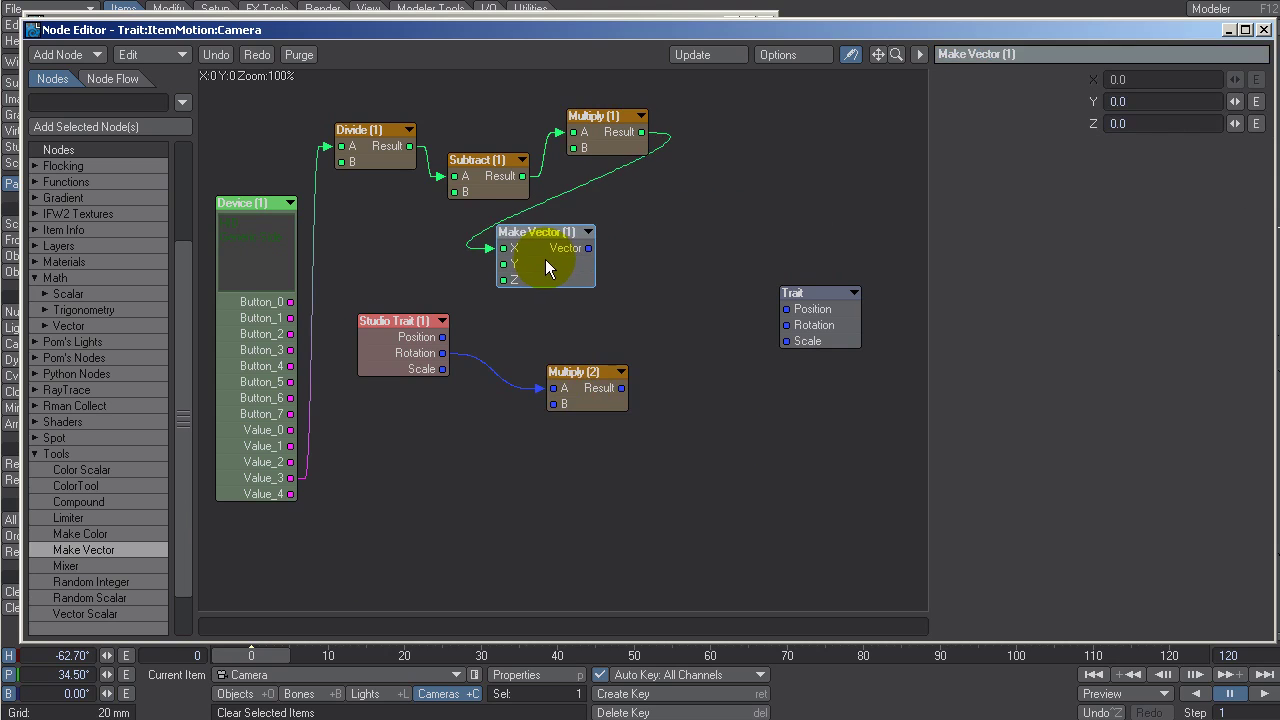
drag(581, 390, 530, 338)
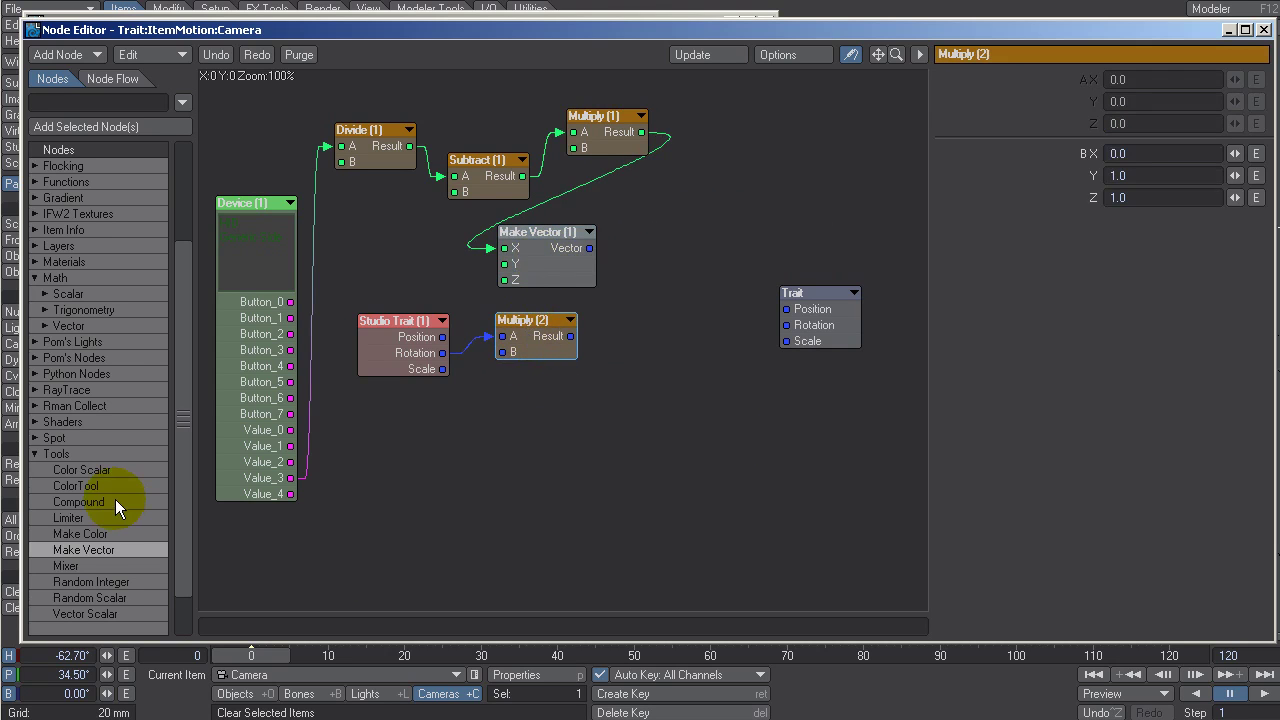
Step: Add a vector Add node combining Make Vector's output (A) and the vector Multiply's Result (B), and connect its Result to Trait's Rotation
click(49, 455)
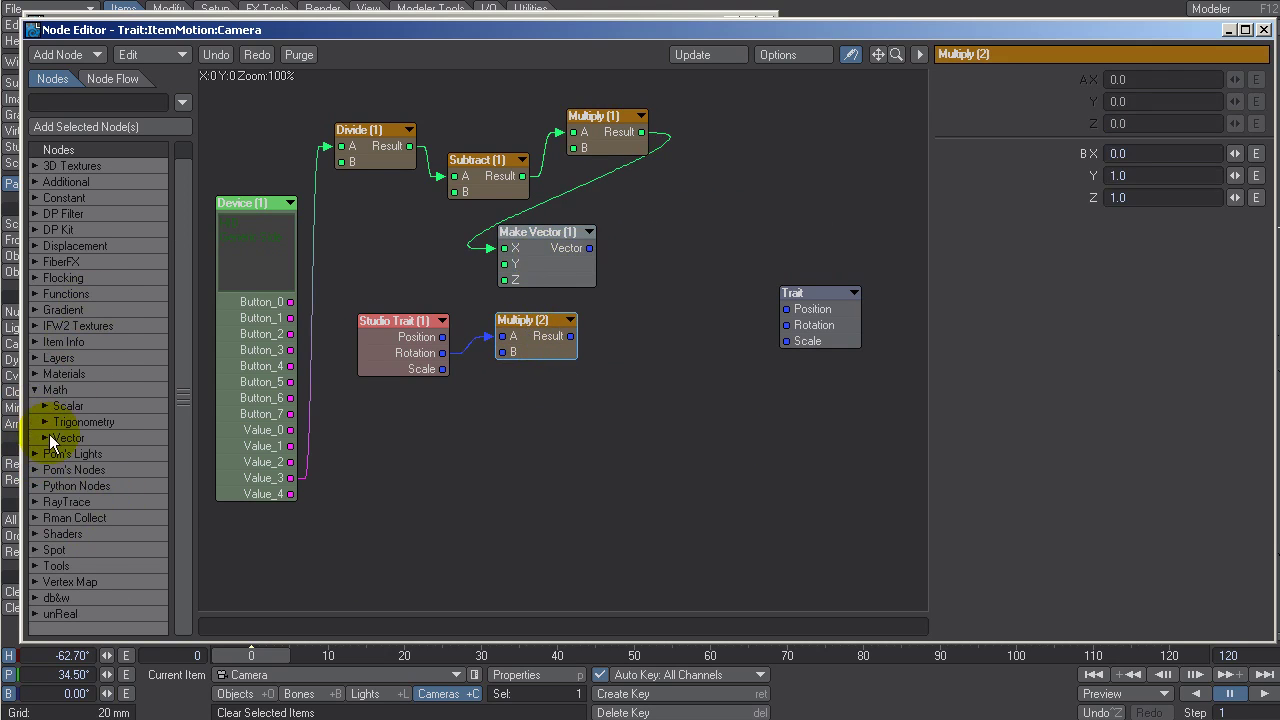
click(46, 437)
drag(76, 460, 688, 298)
drag(593, 248, 664, 288)
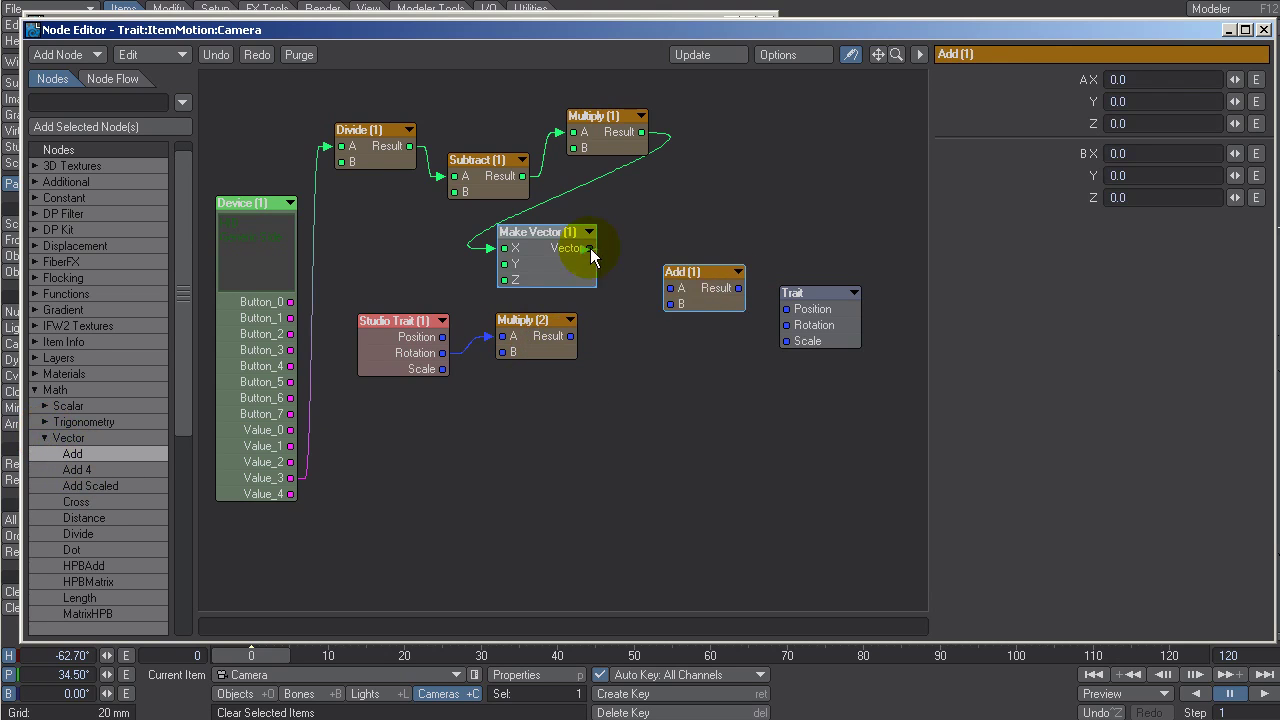
drag(570, 338, 790, 328)
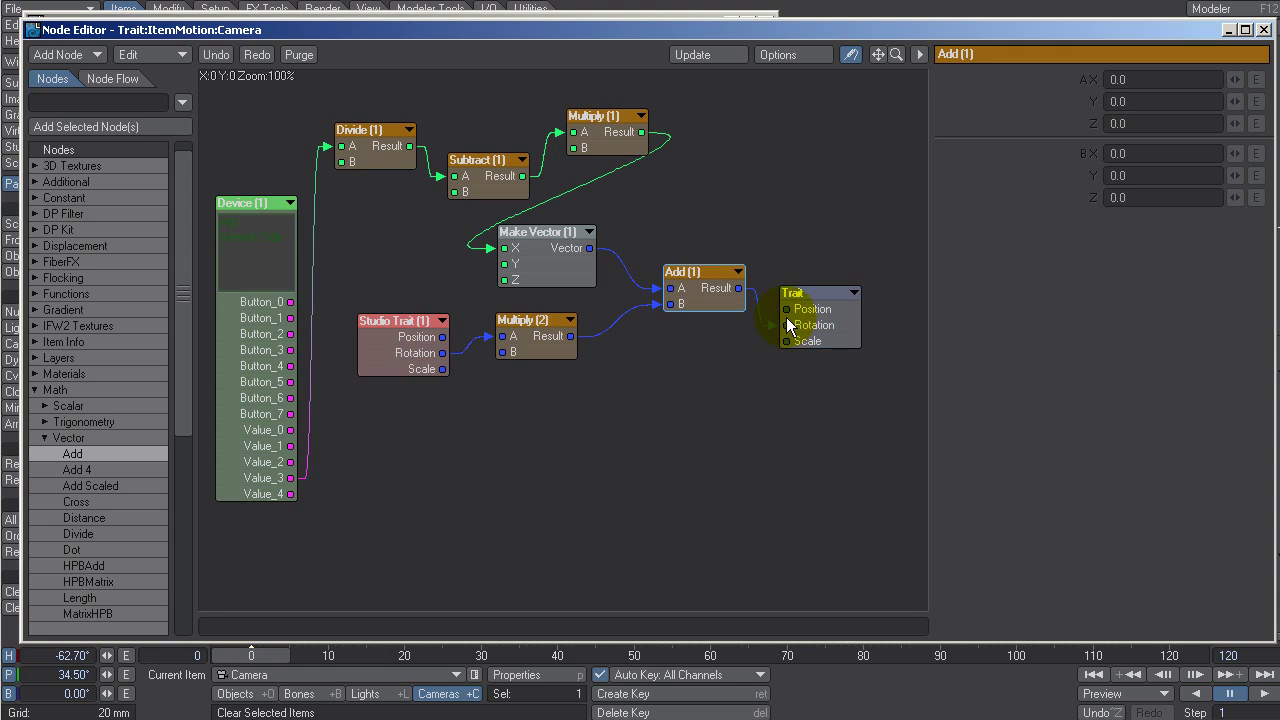
Step: Tidy the node layout by moving Device and Subtract up, nudging Divide and scalar Multiply, and shifting Make Vector right
drag(259, 238, 253, 148)
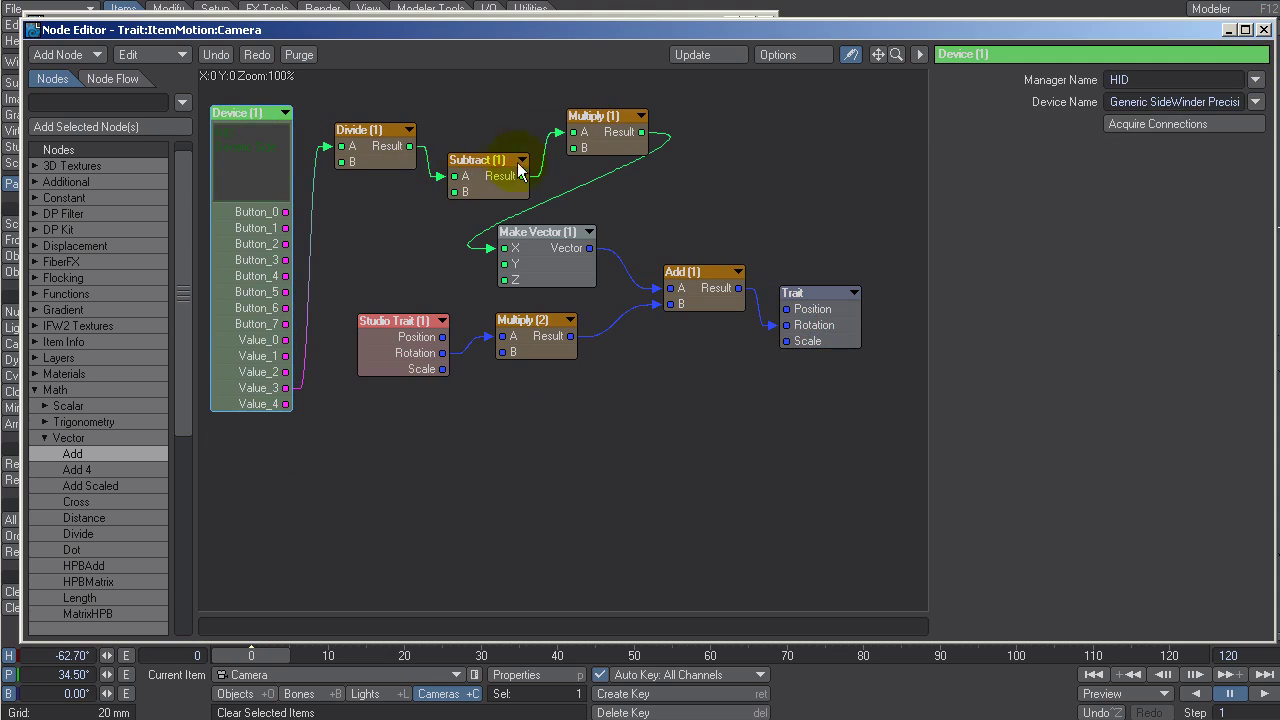
drag(374, 151, 370, 149)
drag(478, 183, 480, 127)
drag(580, 132, 573, 138)
drag(538, 250, 575, 243)
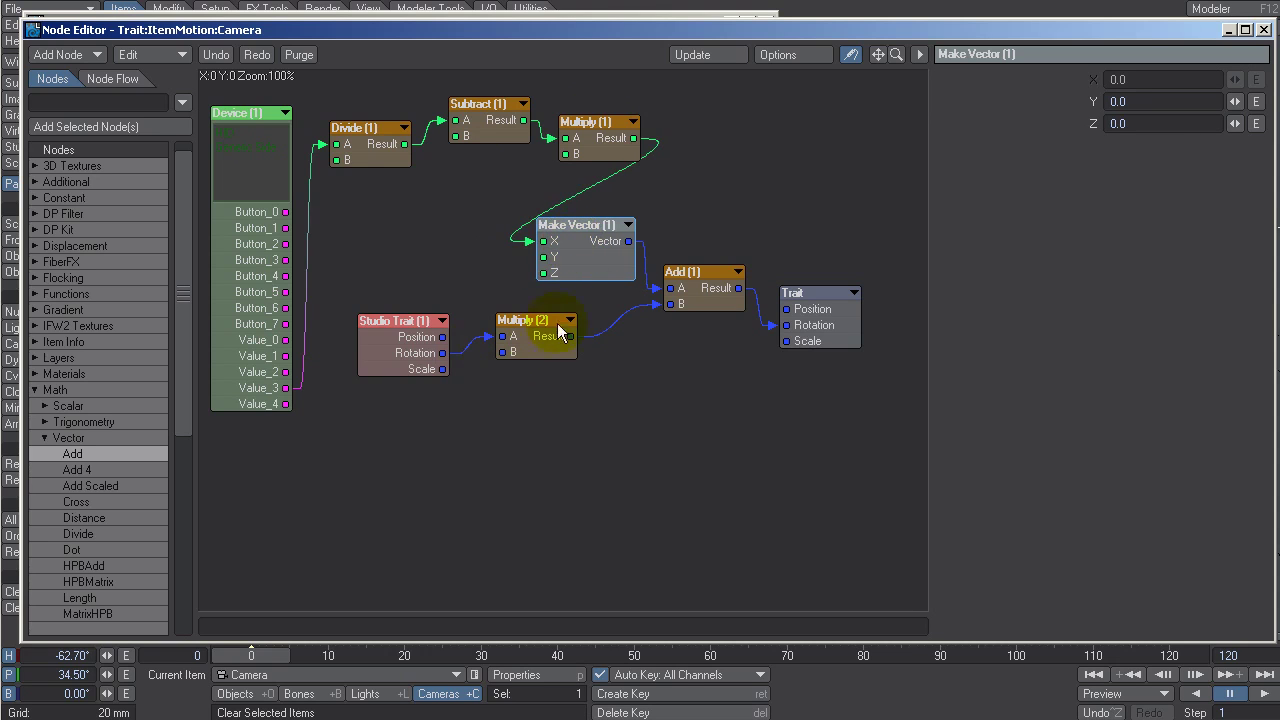
Step: Check the Make Vector output and tidy the layout by moving the vector Multiply, Studio Trait and Add nodes closer together
drag(564, 265, 561, 265)
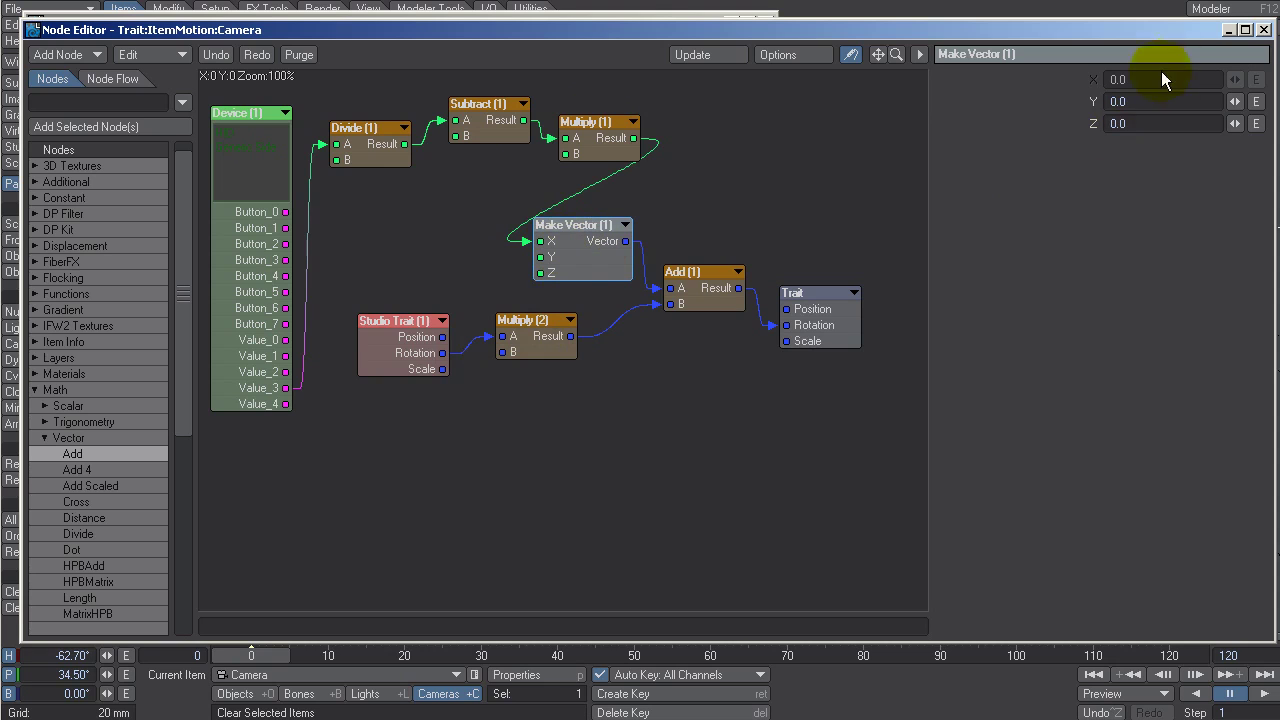
mouse_move(626, 244)
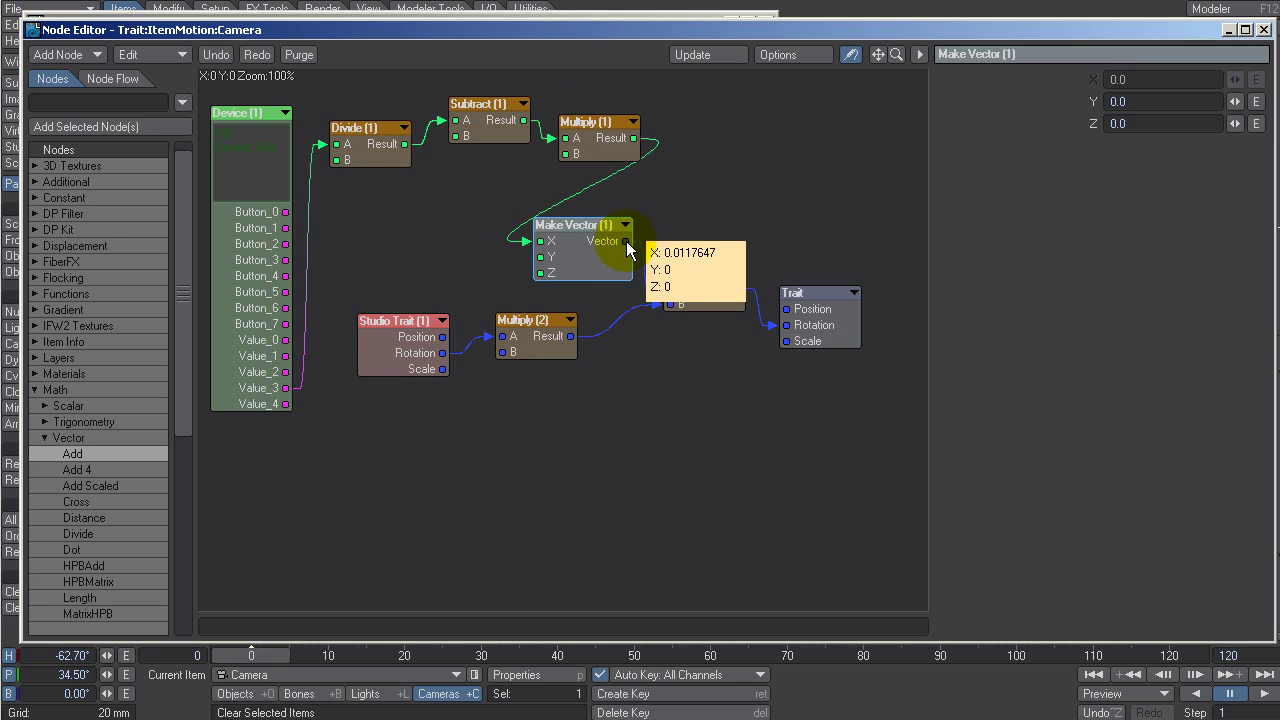
drag(479, 348, 595, 365)
drag(387, 333, 438, 384)
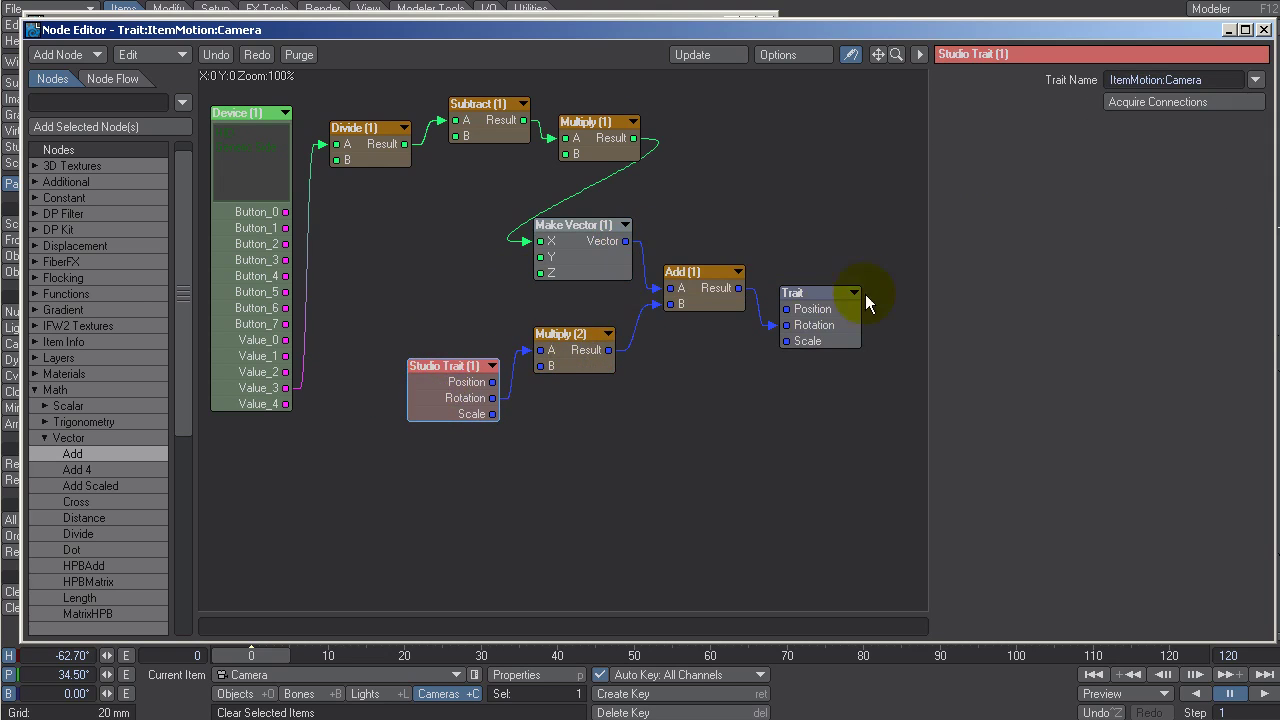
click(689, 283)
mouse_move(689, 283)
mouse_down()
mouse_move(687, 296)
mouse_move(812, 325)
mouse_up()
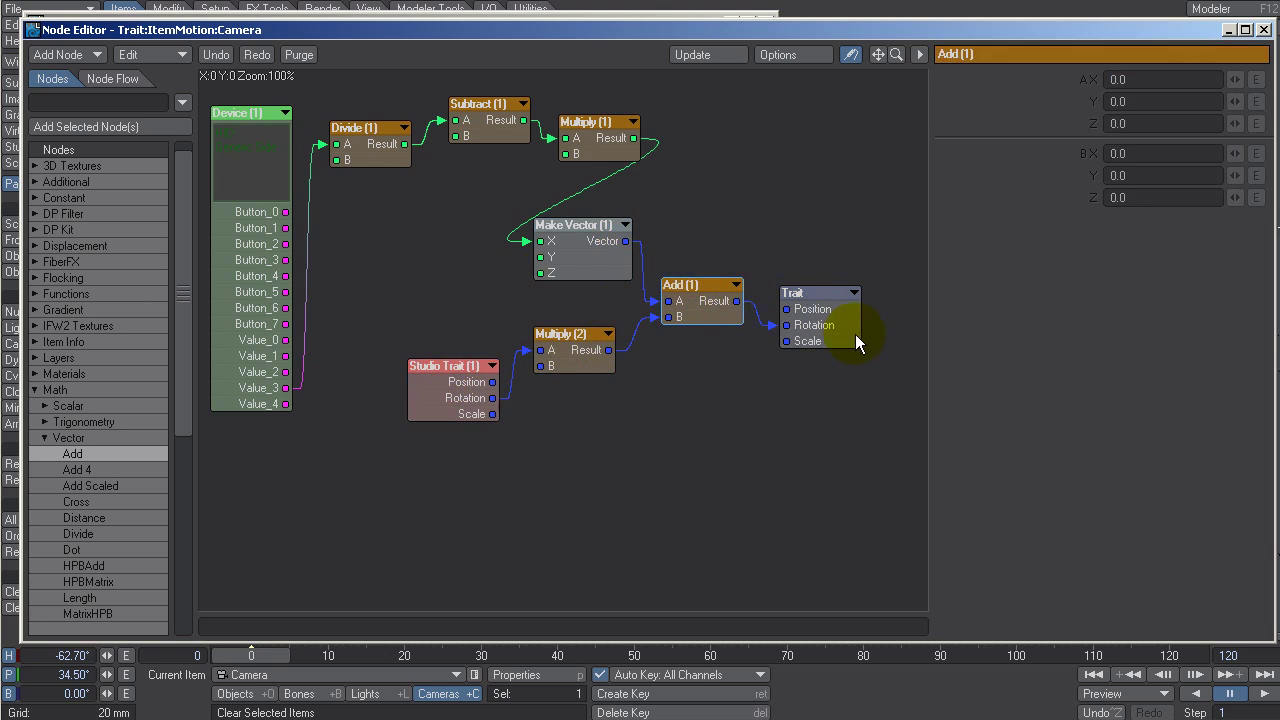
Step: Close the Node Editor, turn on Studio's live mode, and reposition the Studio window to test the joystick-driven camera
click(1263, 29)
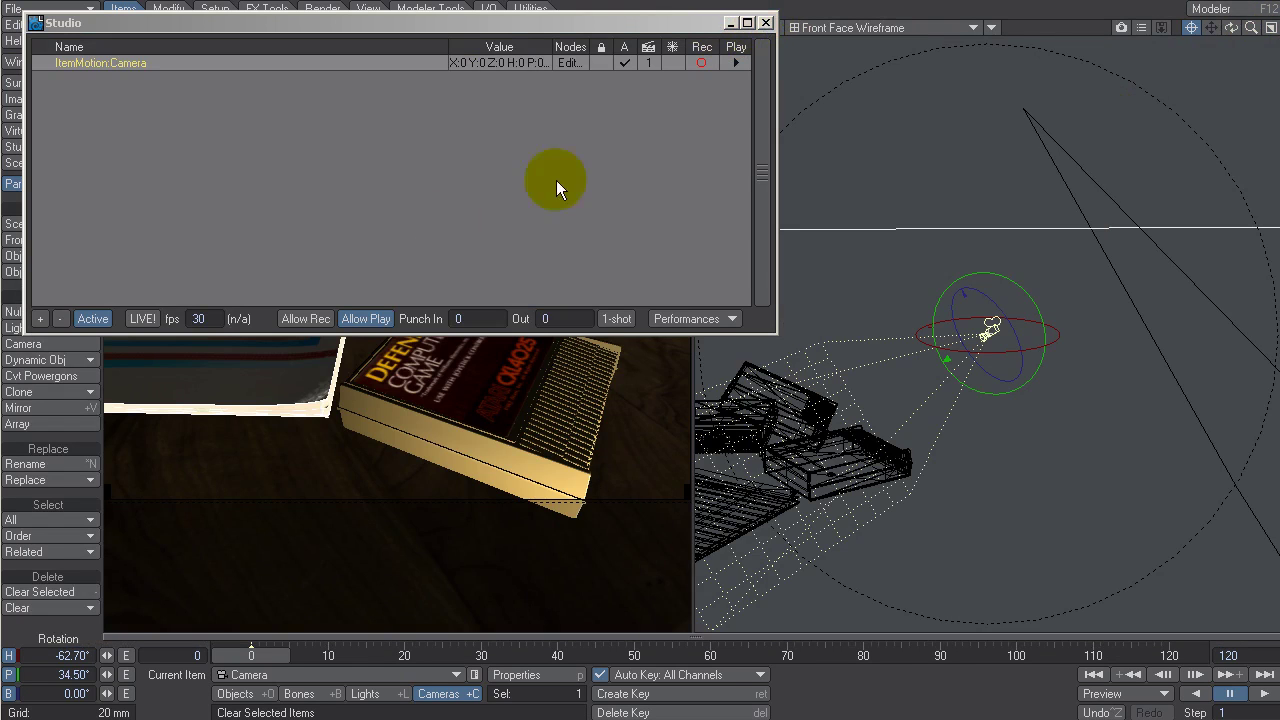
click(140, 315)
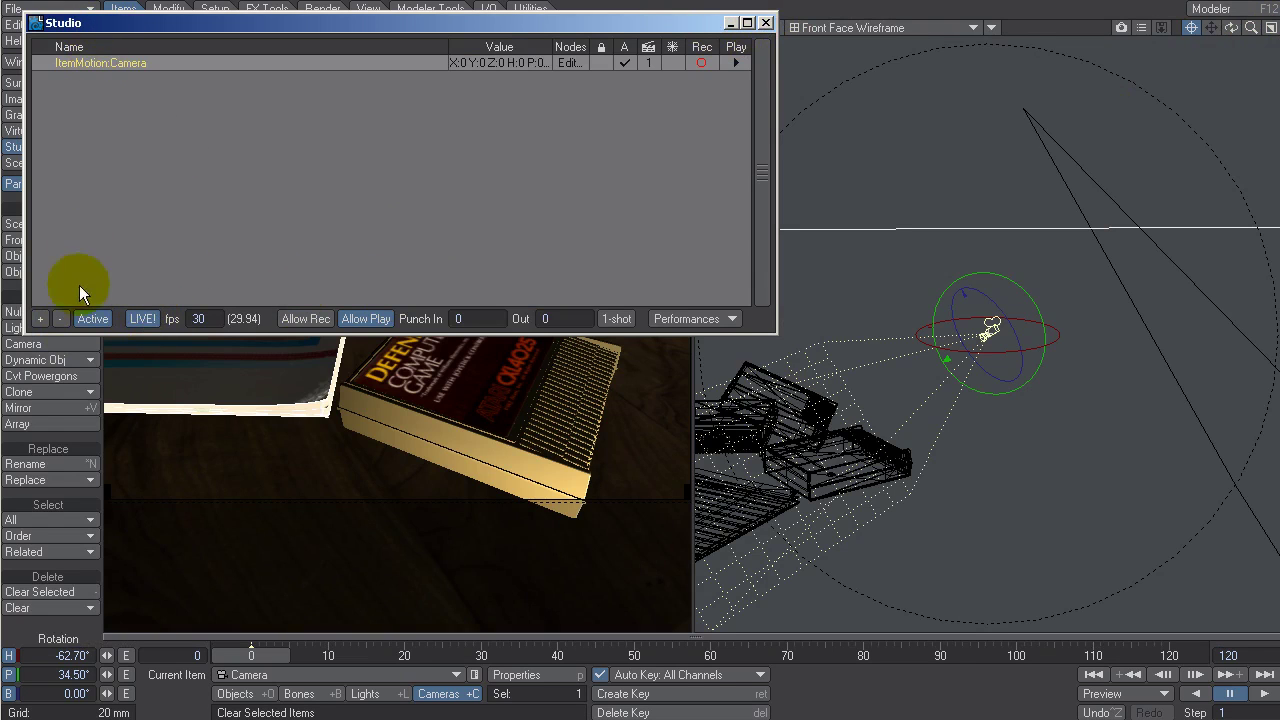
drag(114, 507, 134, 553)
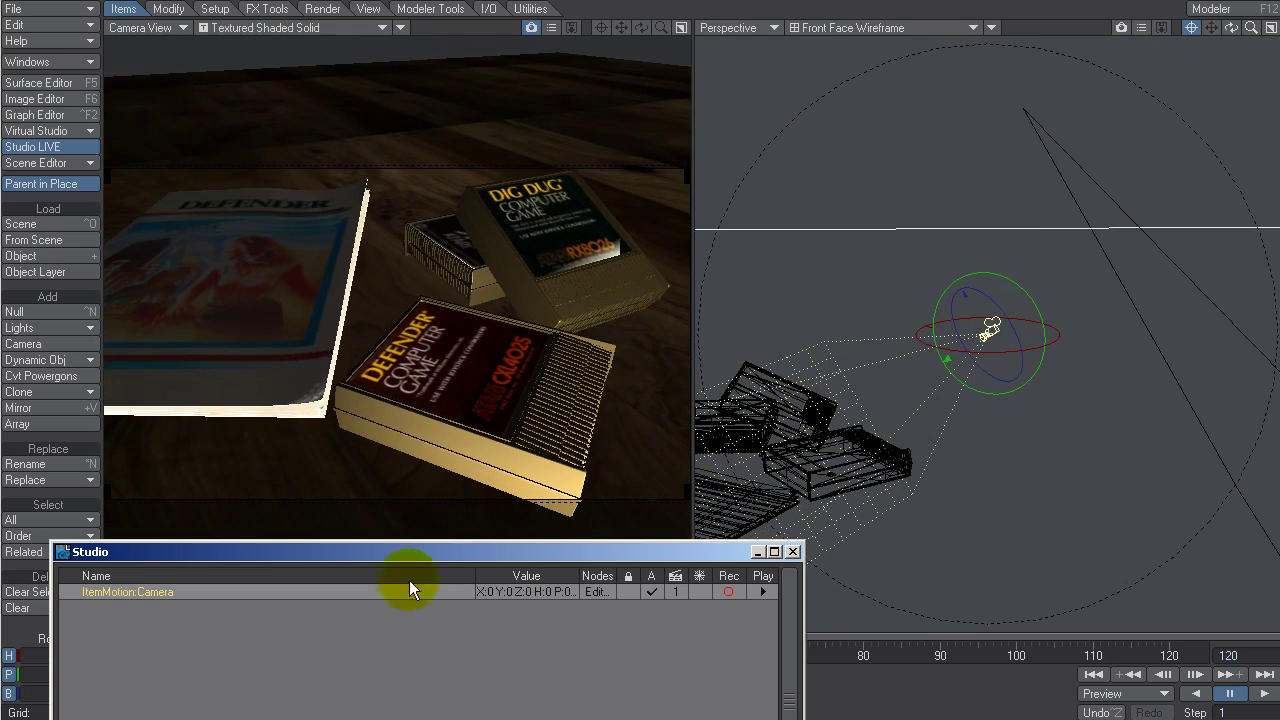
click(793, 551)
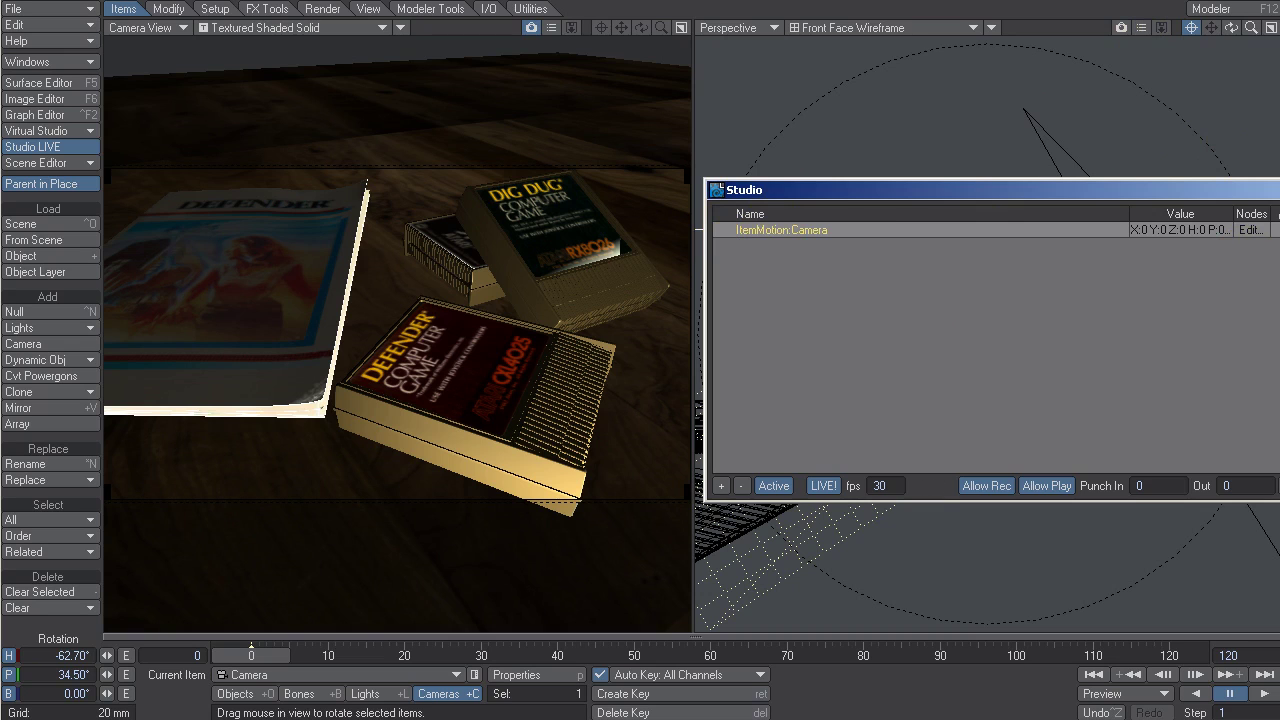
drag(1052, 180, 770, 155)
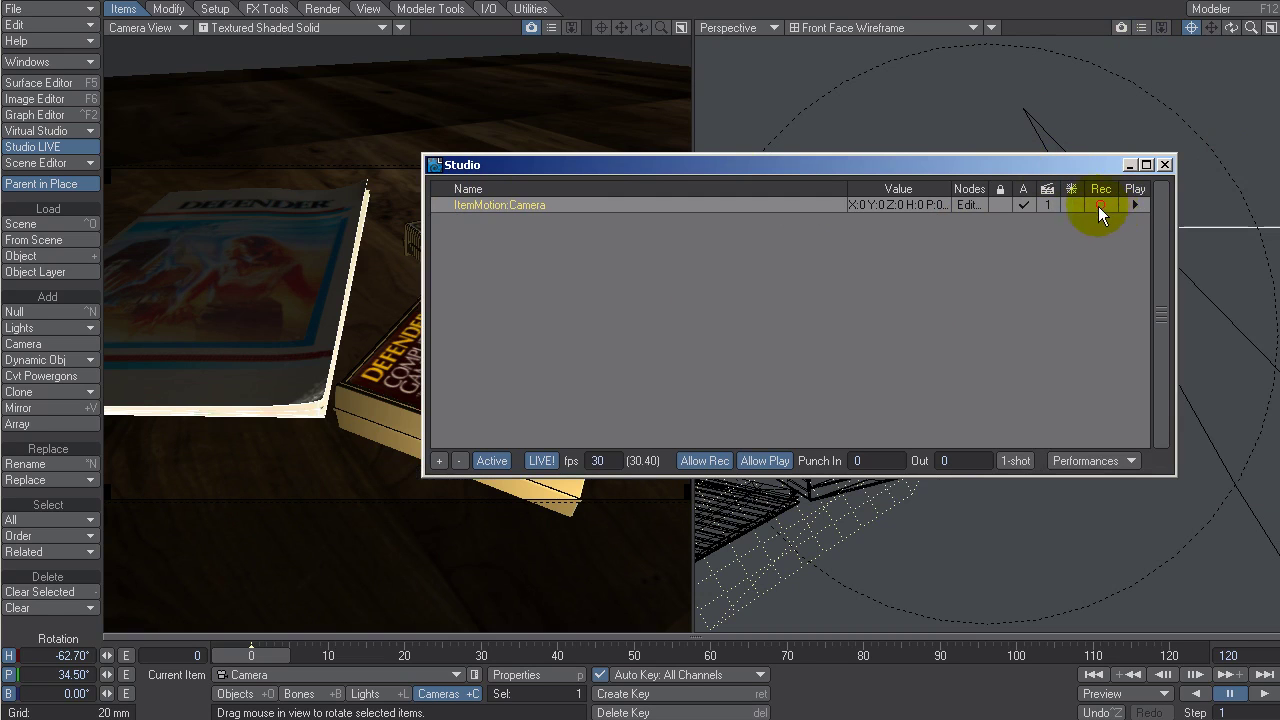
Step: Enable recording and 1-shot mode for ItemMotion:Camera, and record the joystick motion as take 1 through frame 120
click(1100, 205)
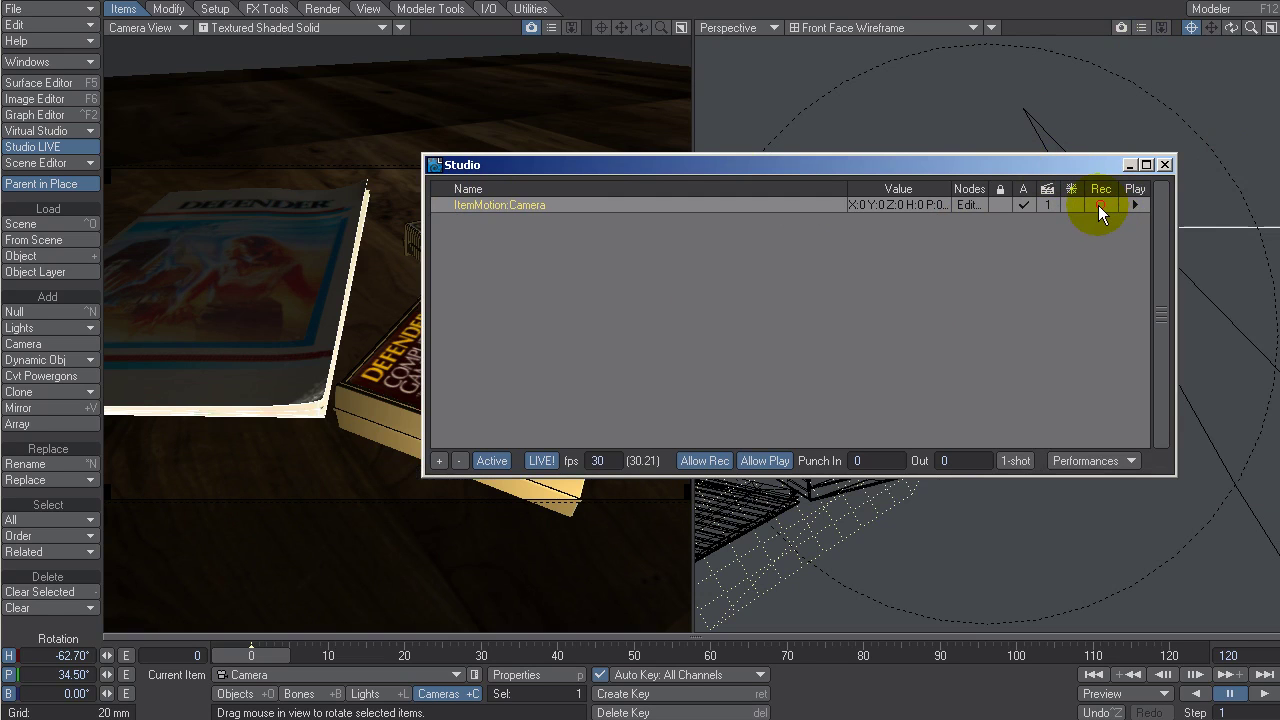
click(712, 462)
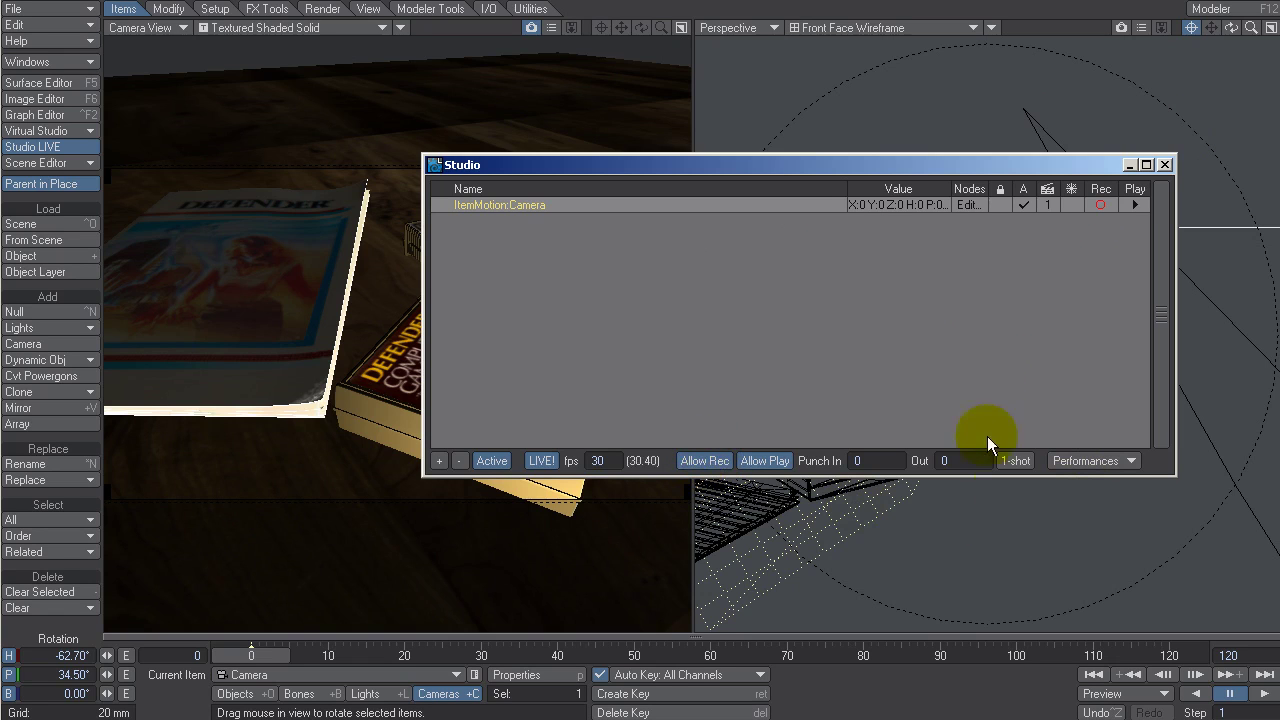
click(1014, 462)
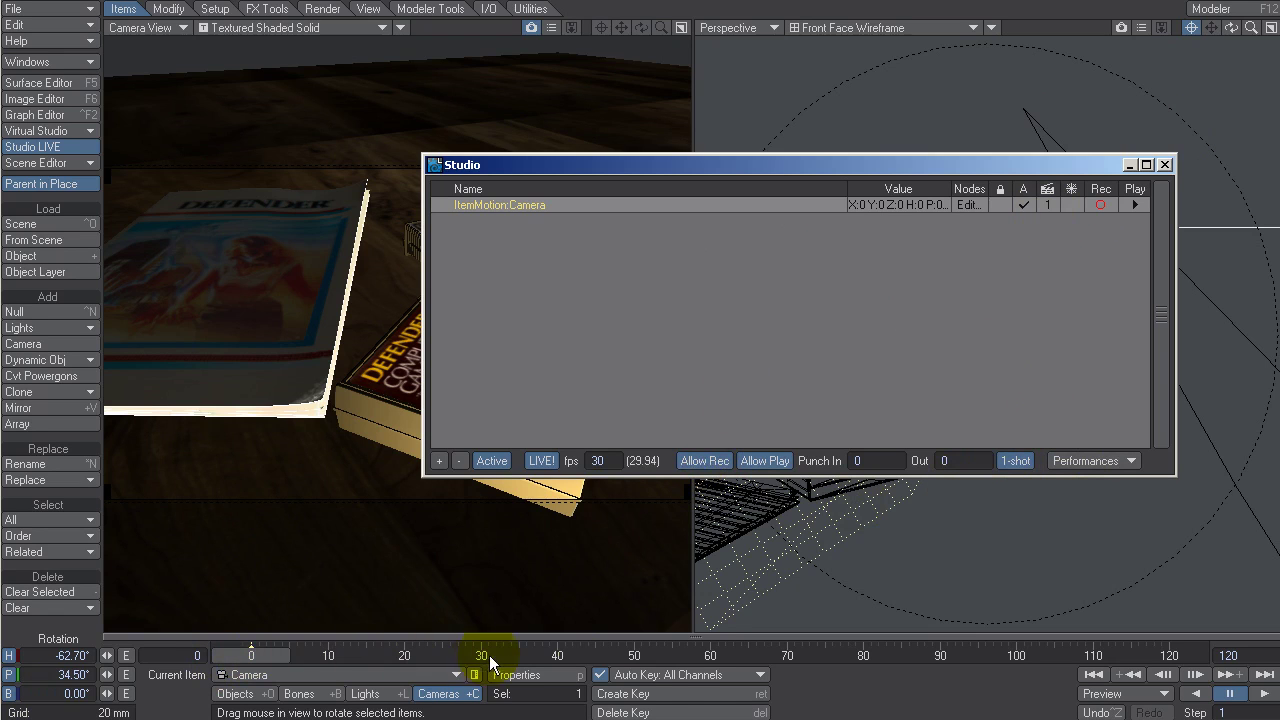
click(1012, 462)
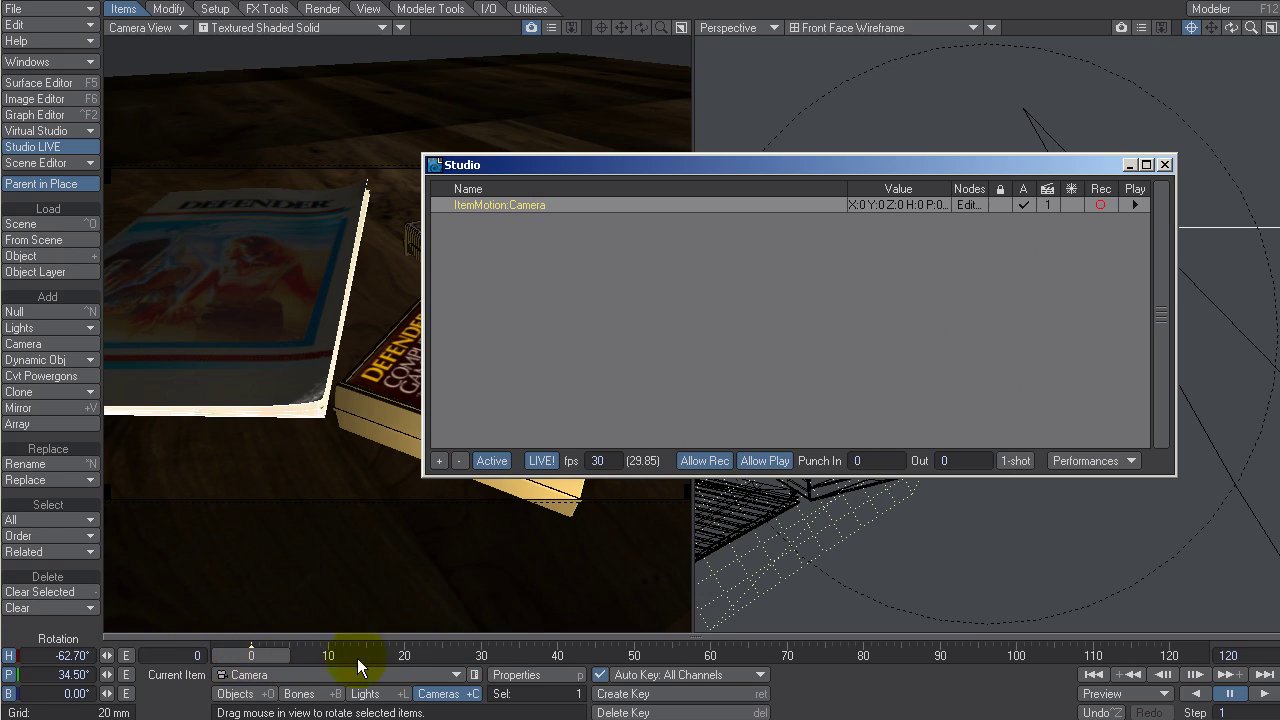
click(1028, 460)
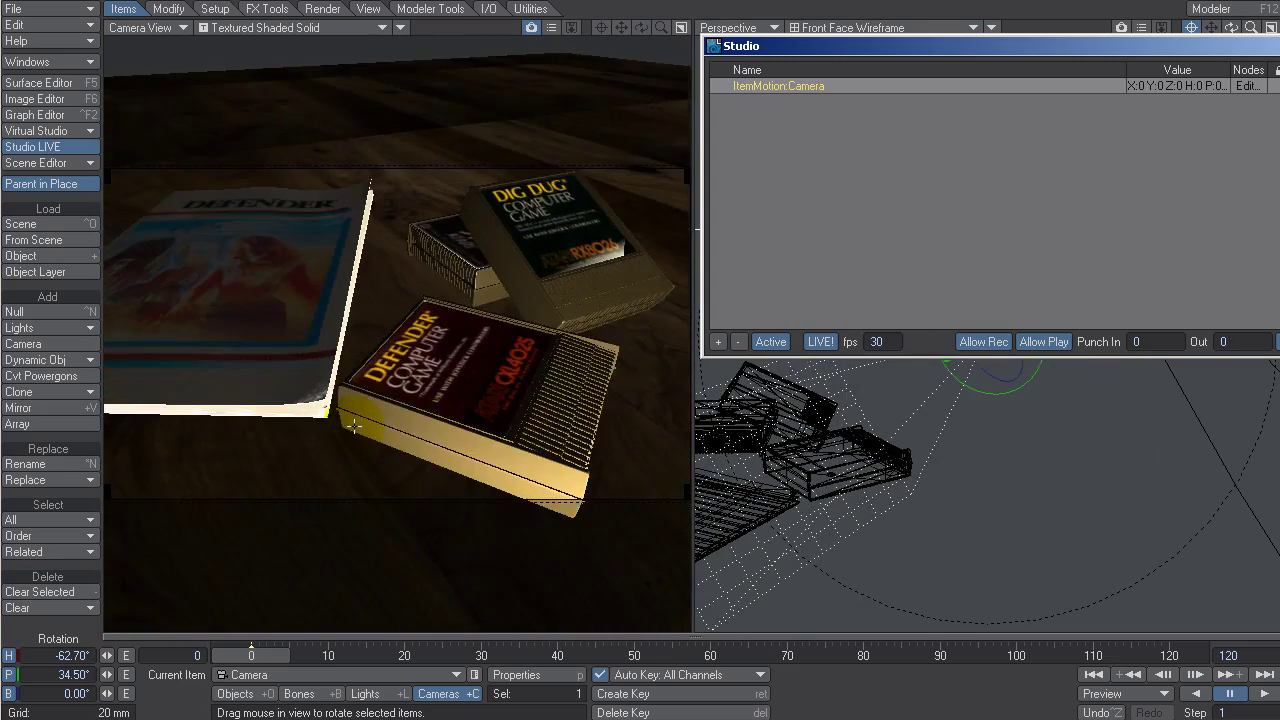
click(1262, 697)
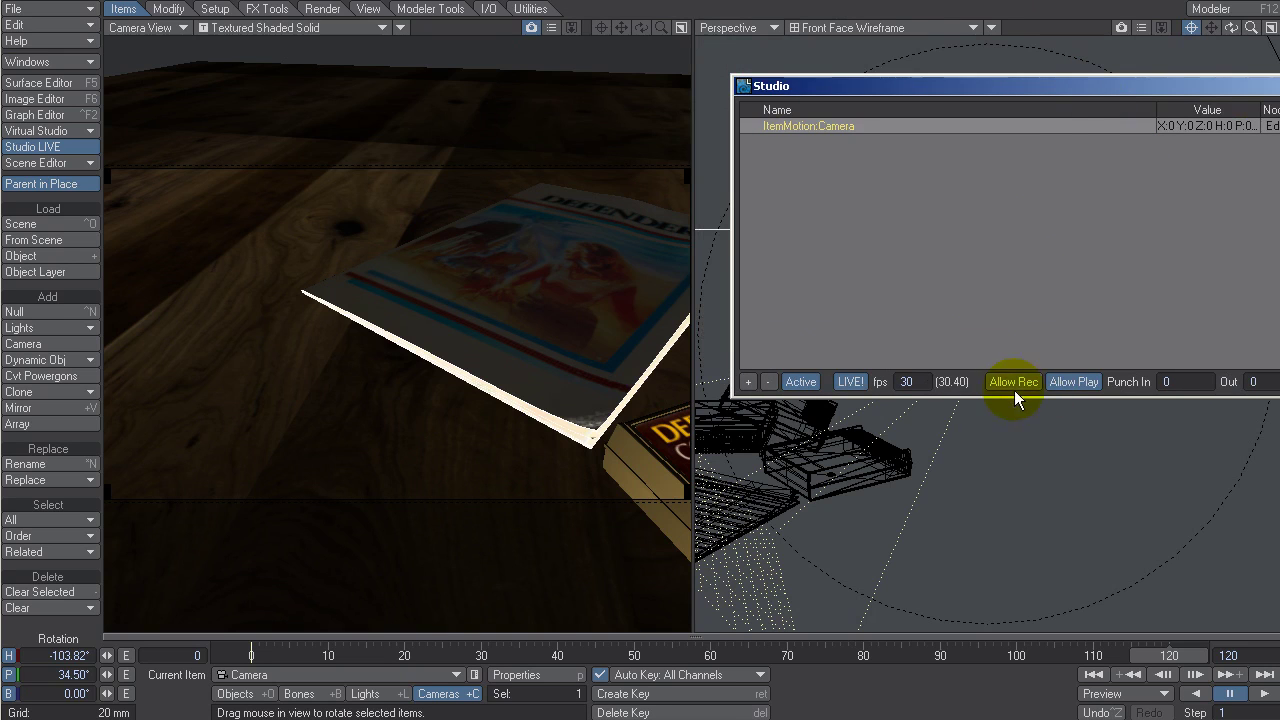
Step: Play back the recorded camera take from the first frame, stop it, and rewind to frame 0
drag(1038, 90, 953, 45)
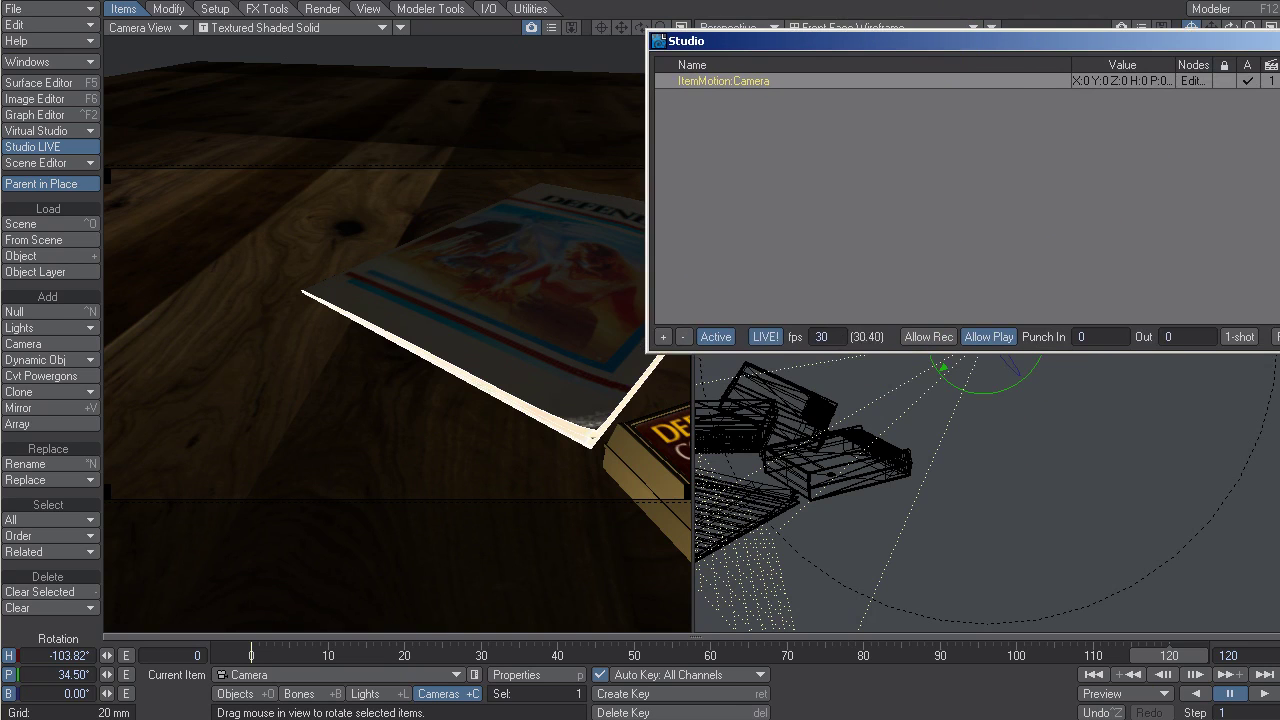
click(1094, 676)
click(1264, 693)
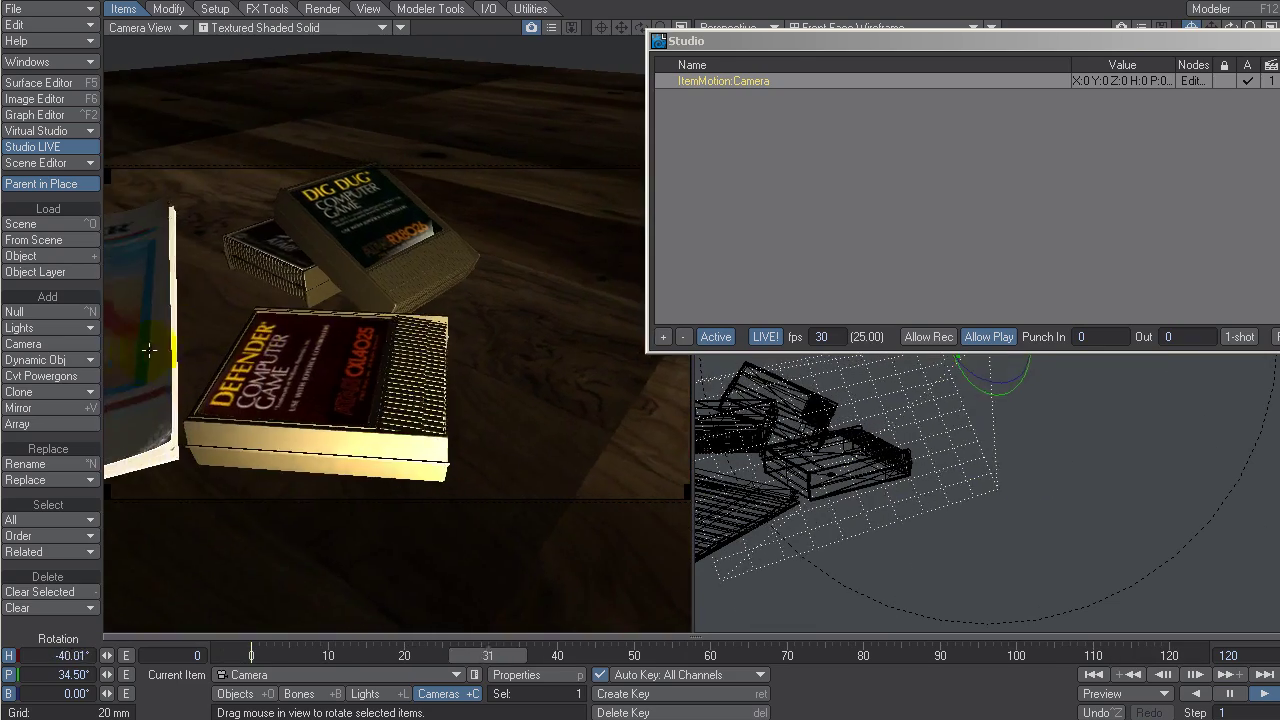
click(1230, 693)
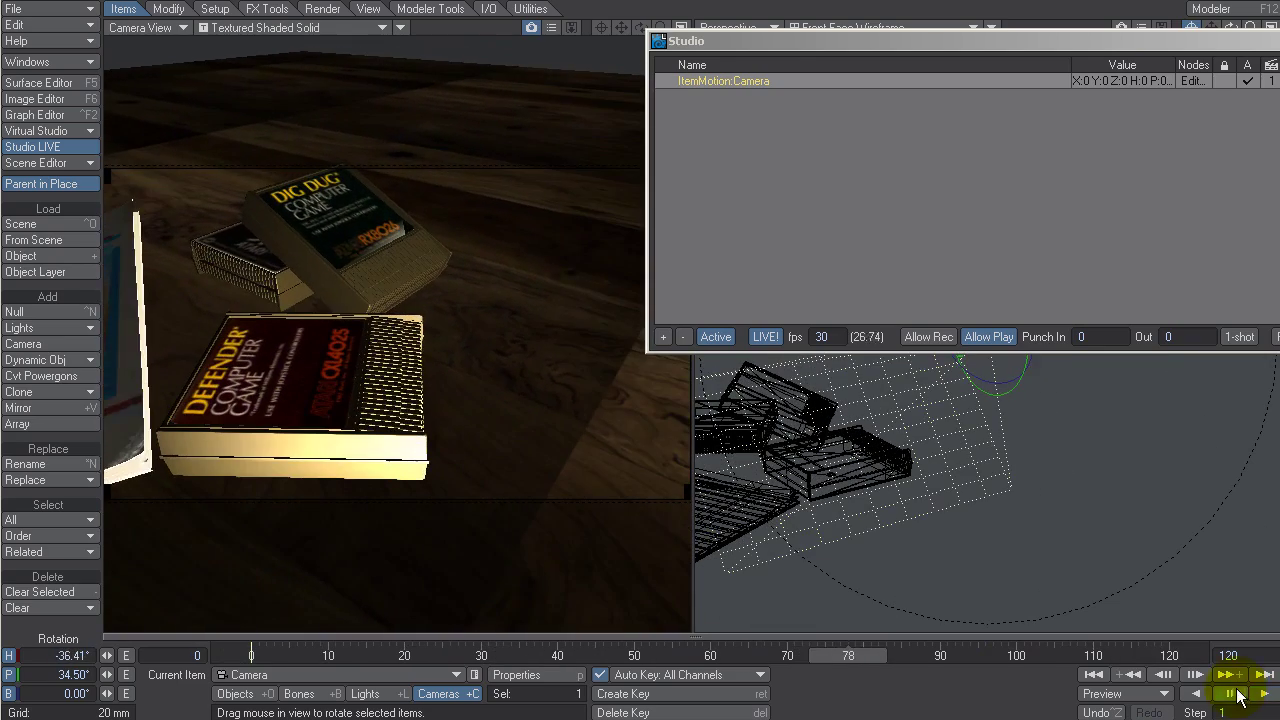
click(1098, 676)
Step: Create a new take, number 2, for ItemMotion:Camera in Studio
drag(1019, 41, 829, 42)
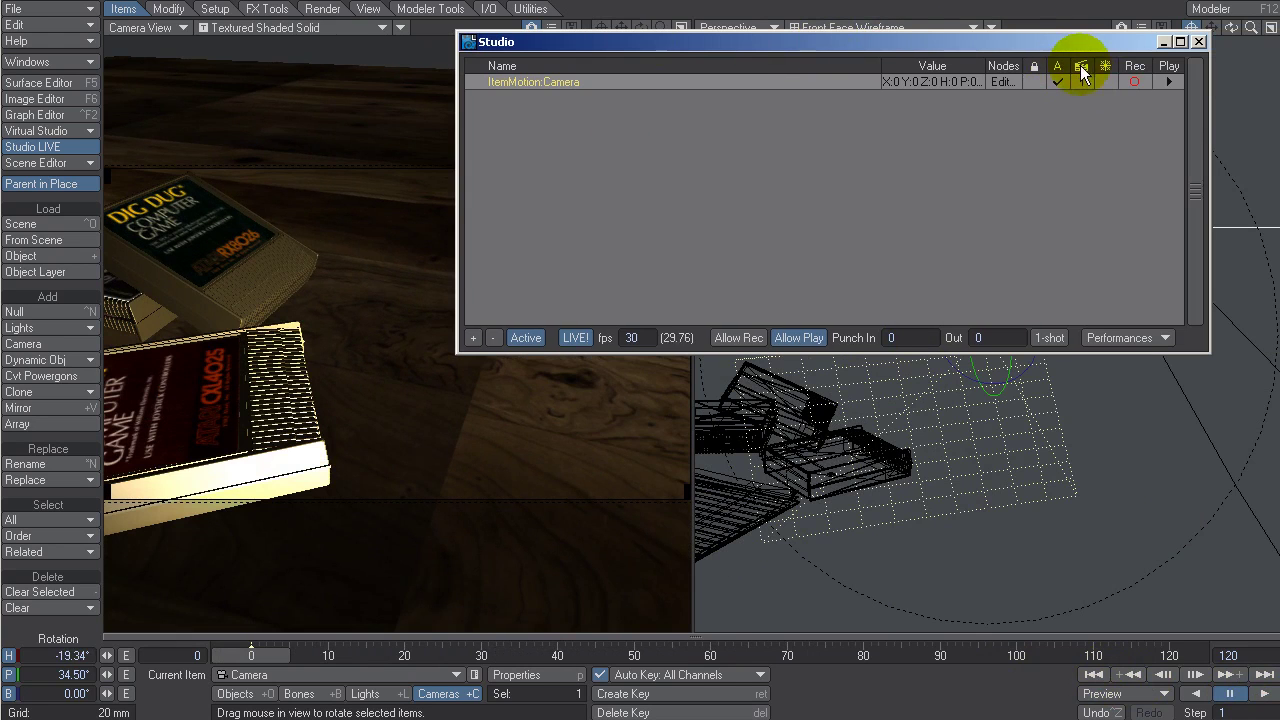
click(1084, 82)
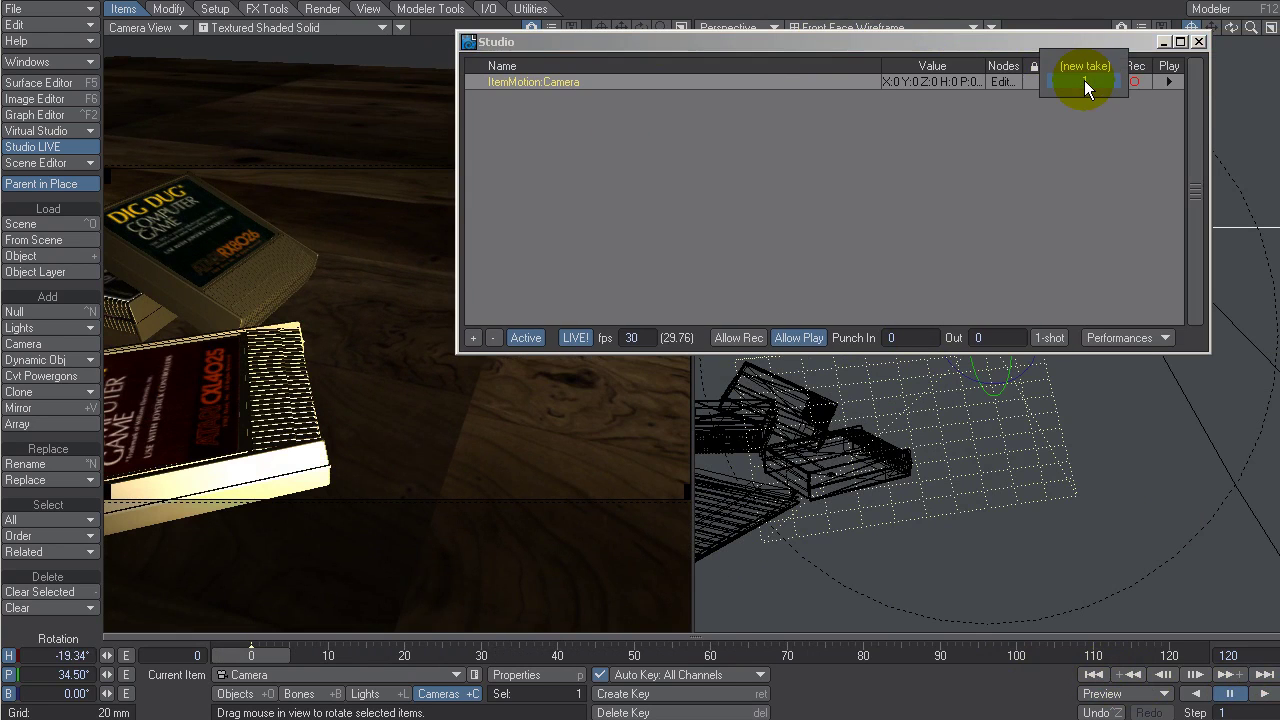
click(1084, 80)
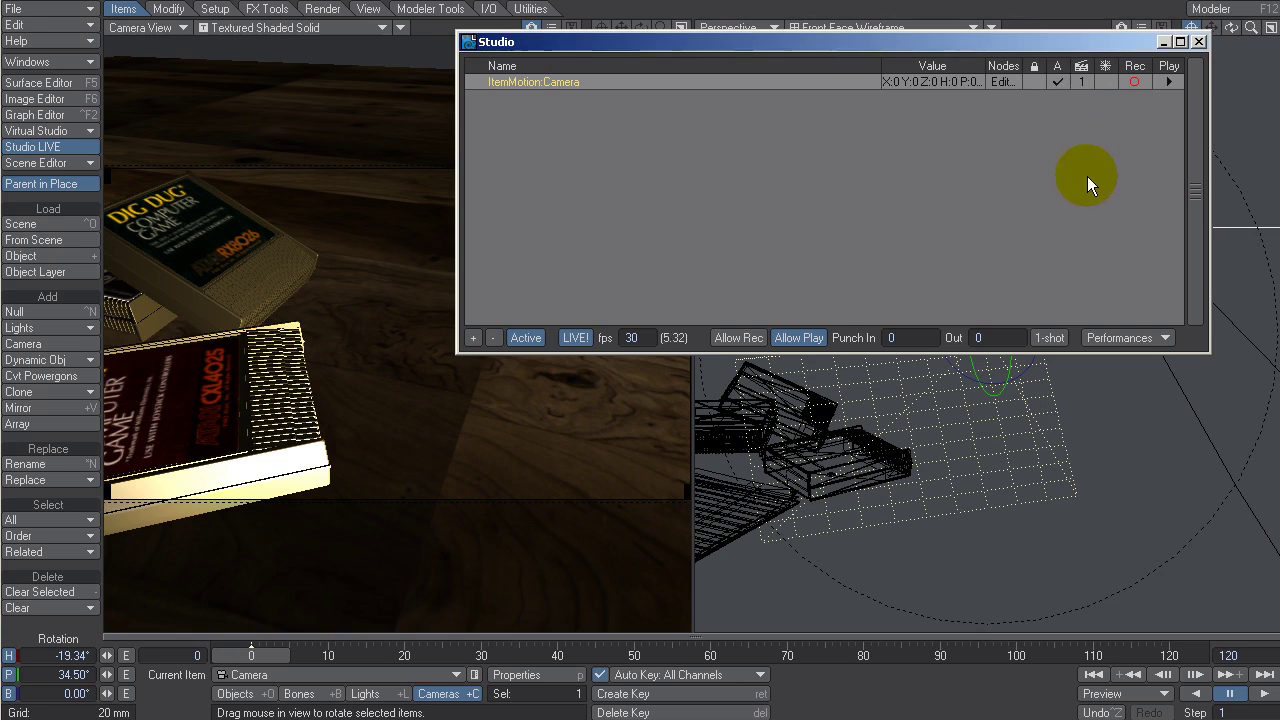
click(1083, 86)
click(1080, 80)
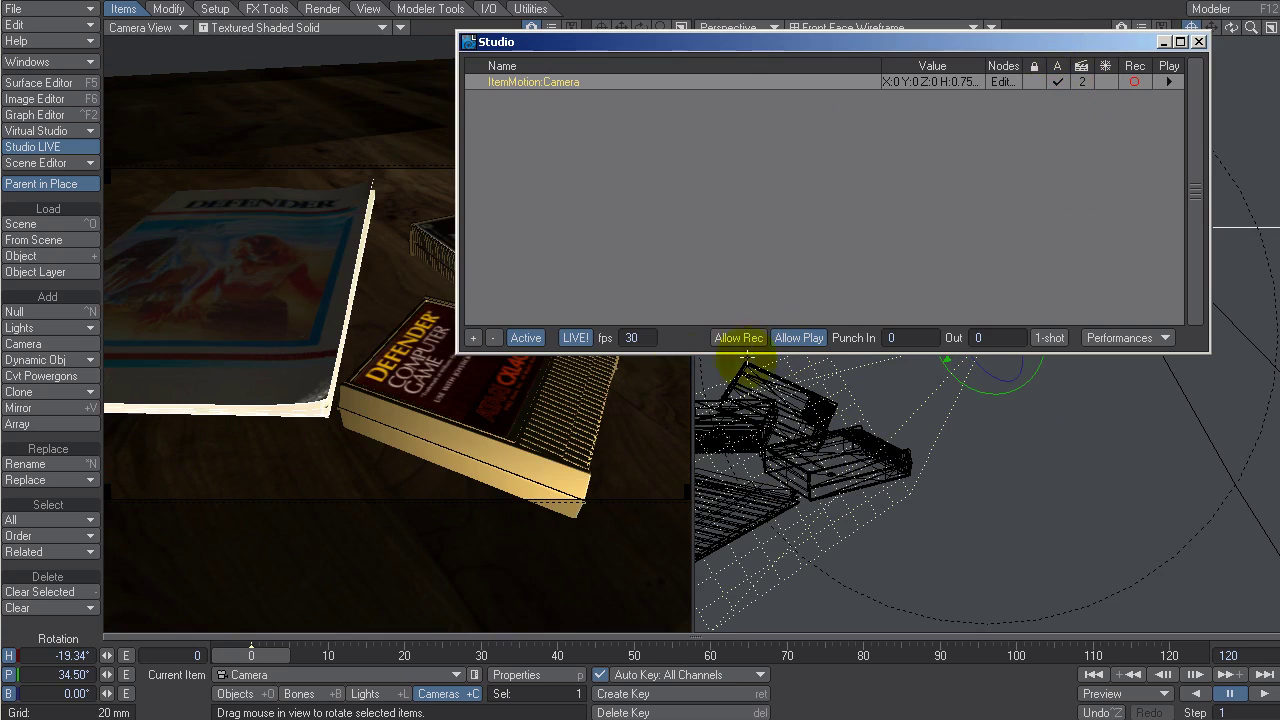
Step: Keep live mode on, enable recording and 1-shot mode, and record the joystick camera motion into take 2 through frame 120
click(575, 338)
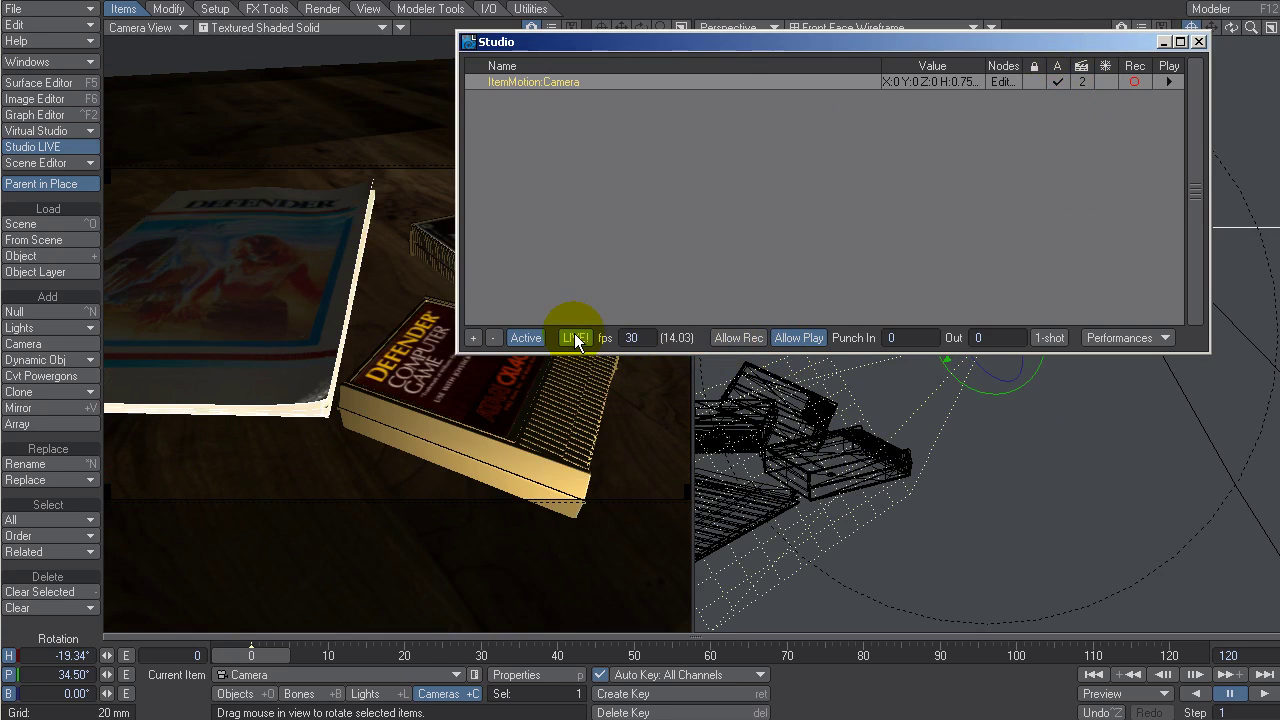
click(575, 338)
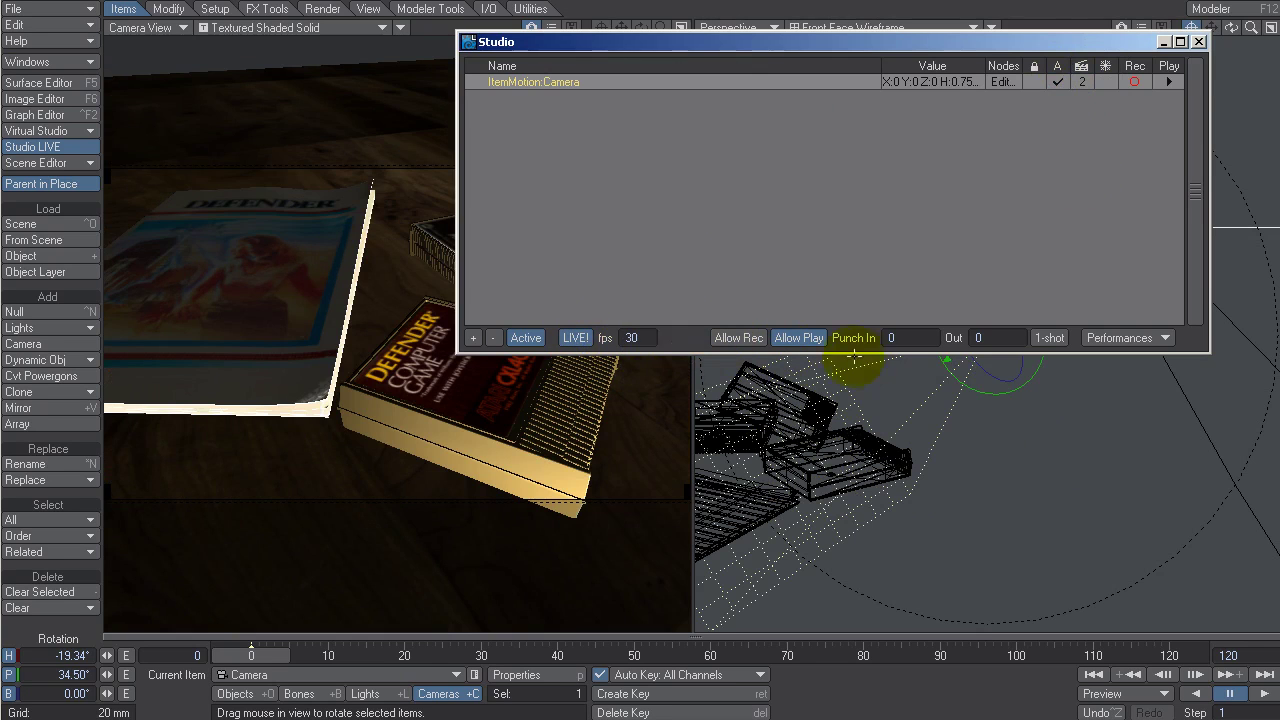
click(749, 338)
click(1050, 338)
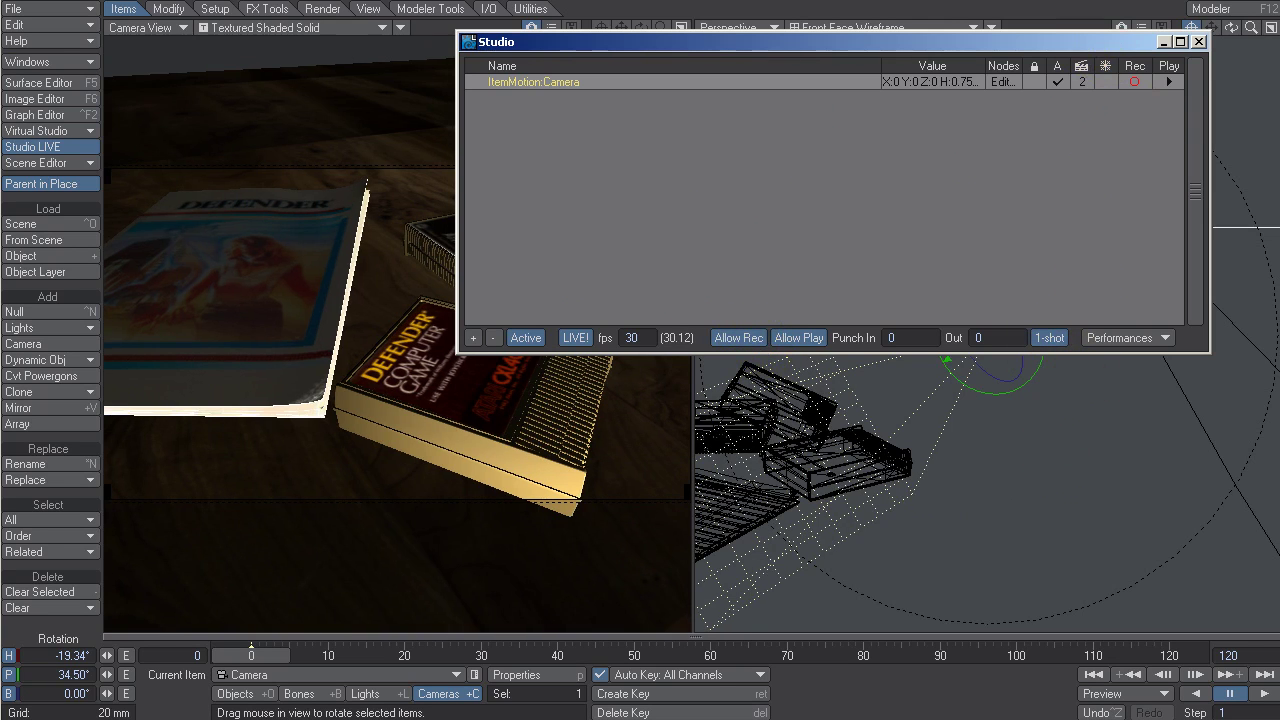
drag(600, 42, 1167, 160)
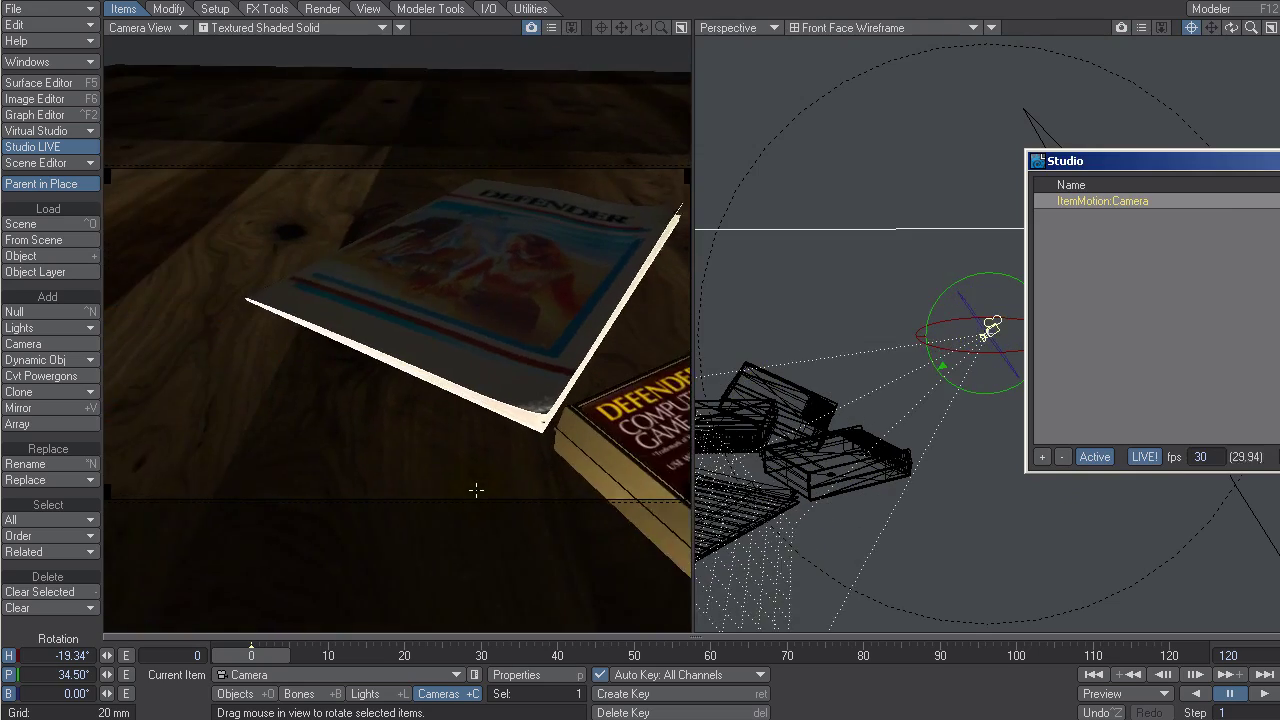
click(1268, 695)
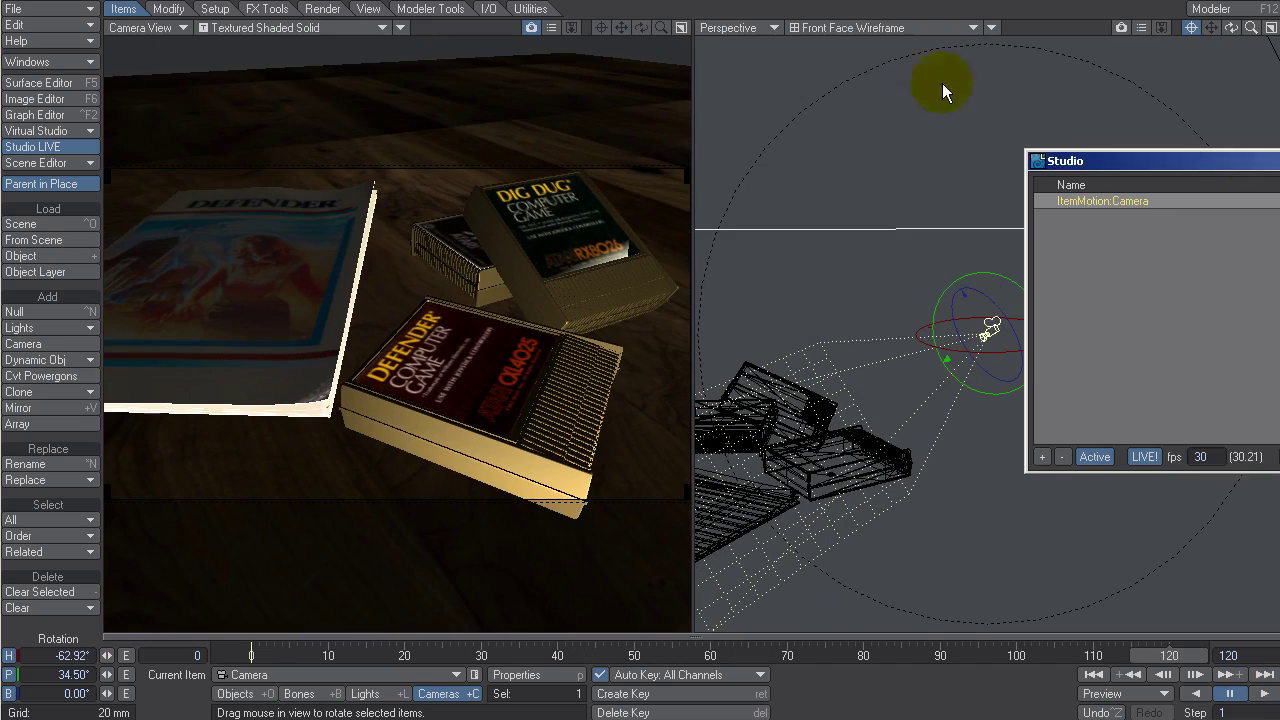
Step: Play back take 2 of the camera motion, stop it, and rewind to frame 0
drag(1150, 160, 792, 58)
click(1264, 676)
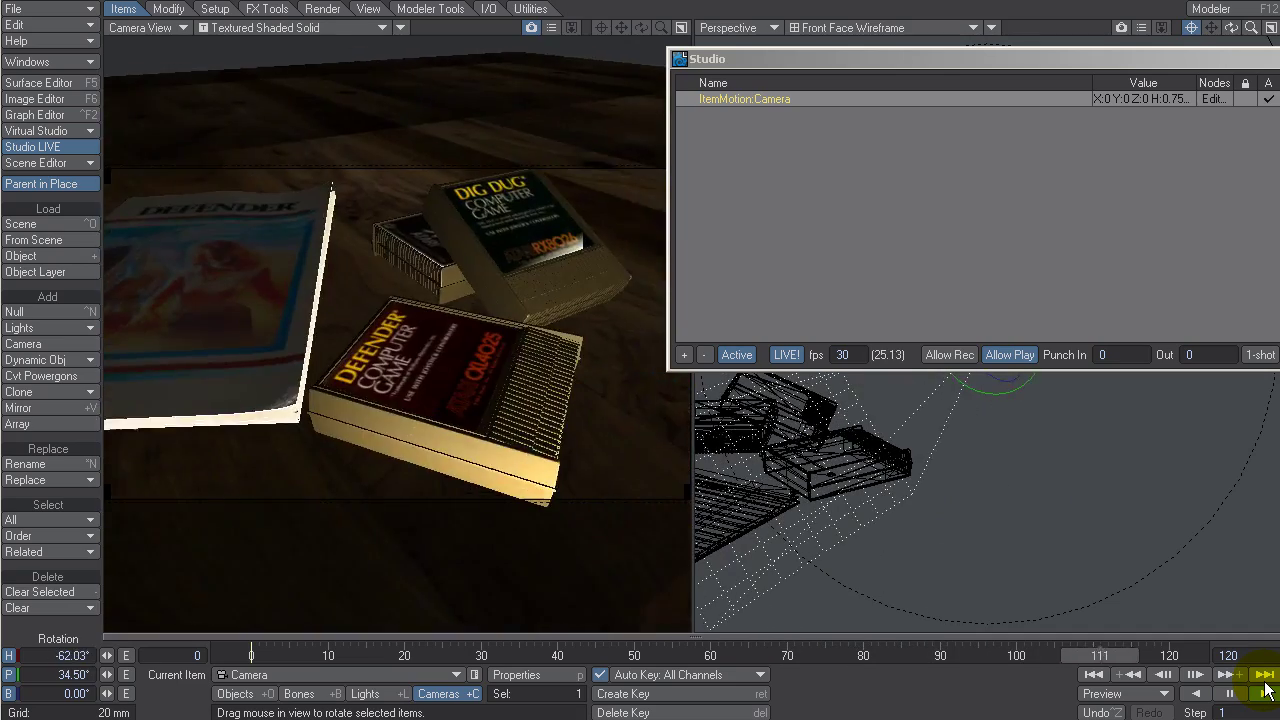
click(1230, 693)
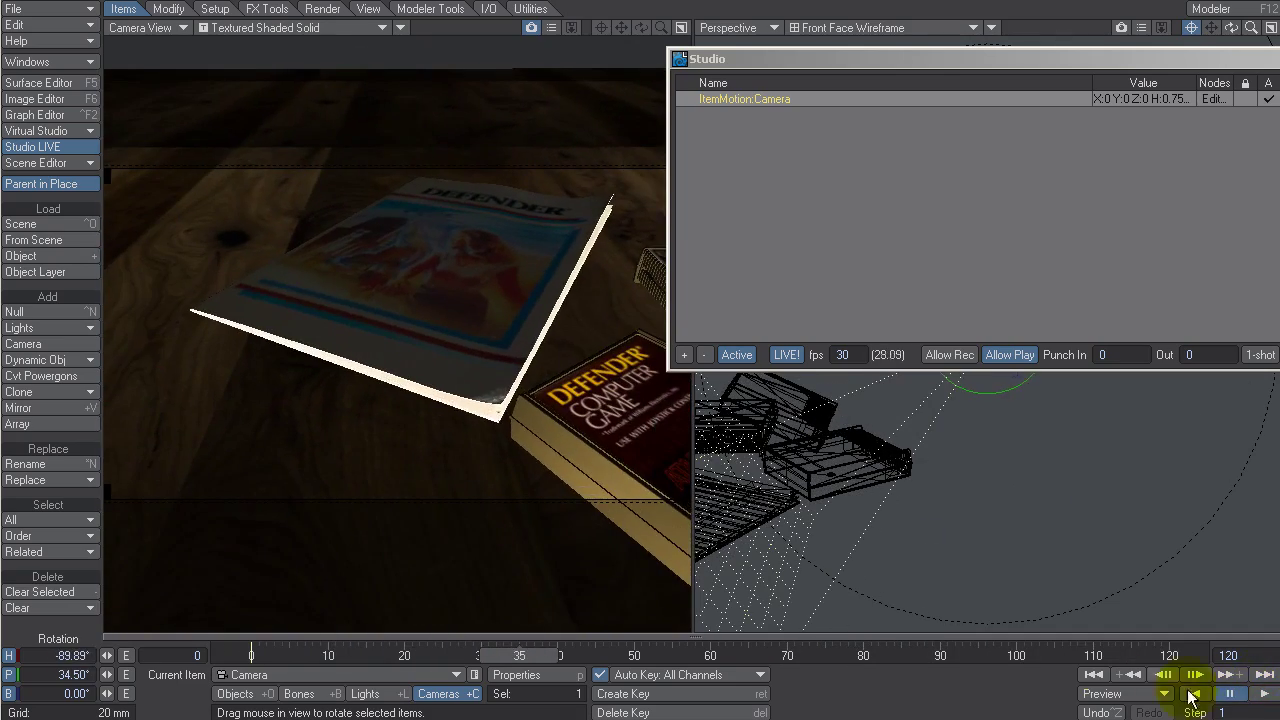
click(1093, 675)
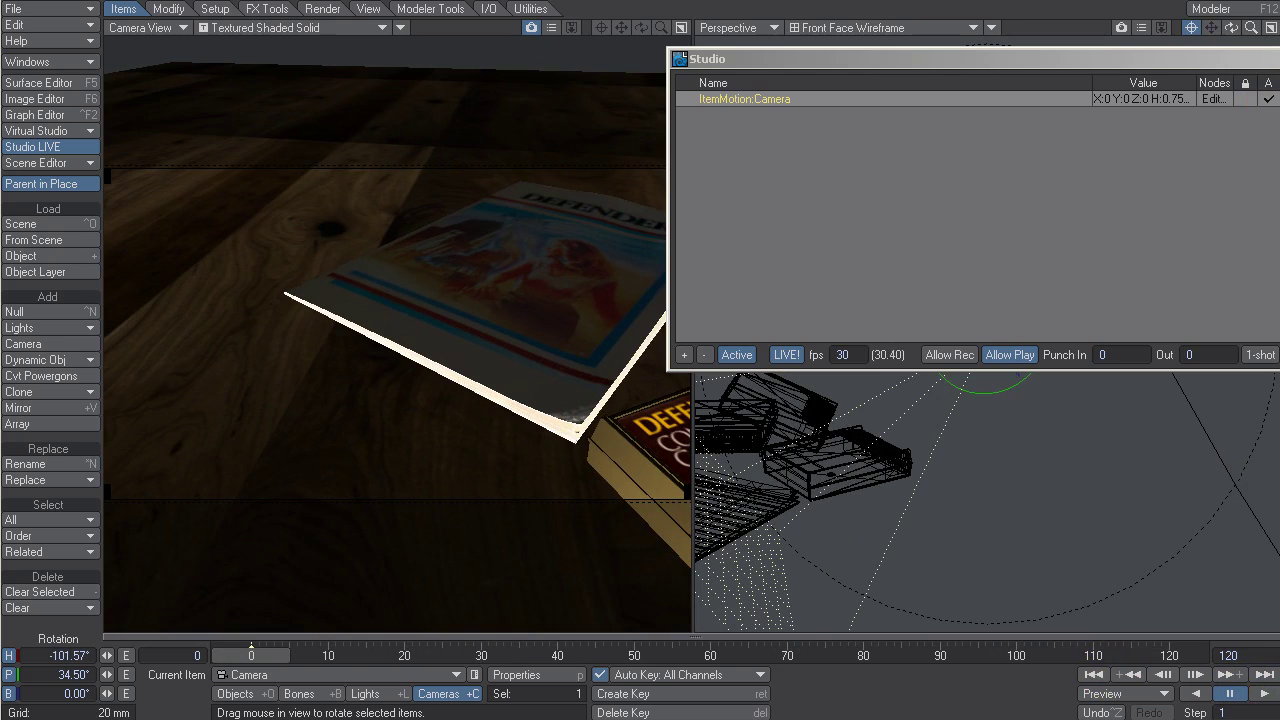
Step: Switch ItemMotion:Camera back to take 1 and play its recorded motion
drag(1209, 59, 1080, 43)
click(1197, 80)
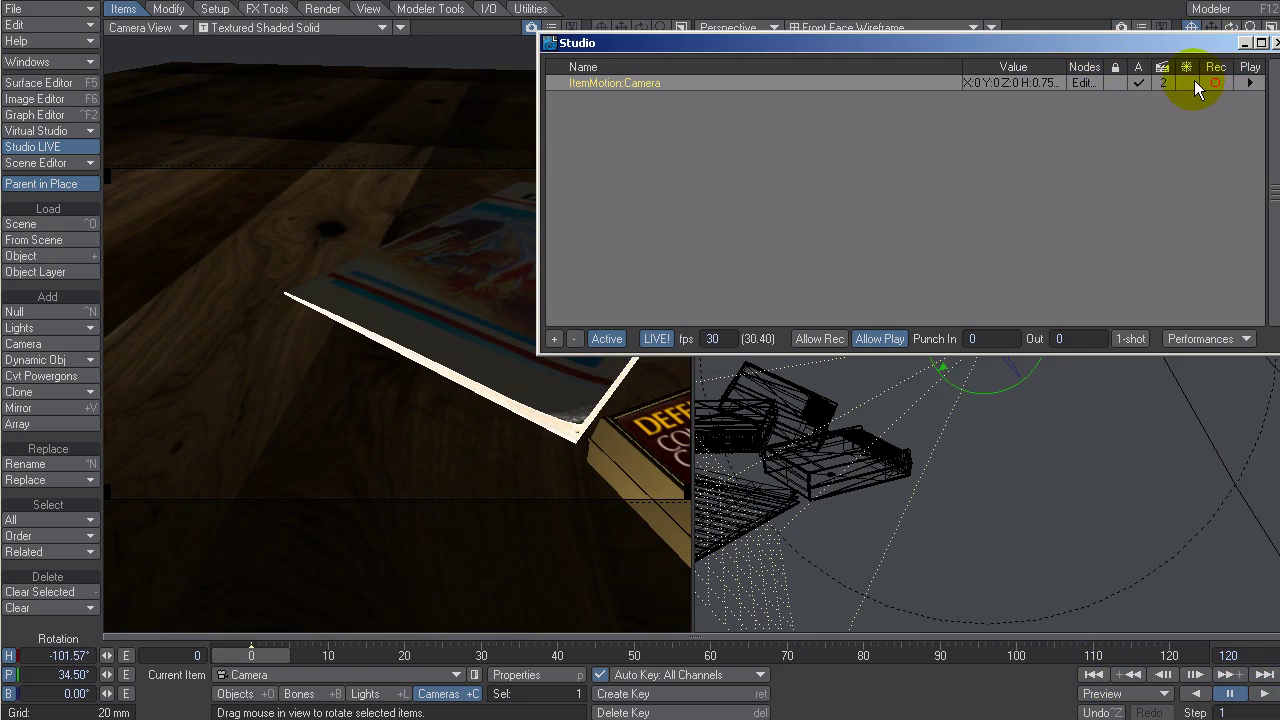
click(1167, 80)
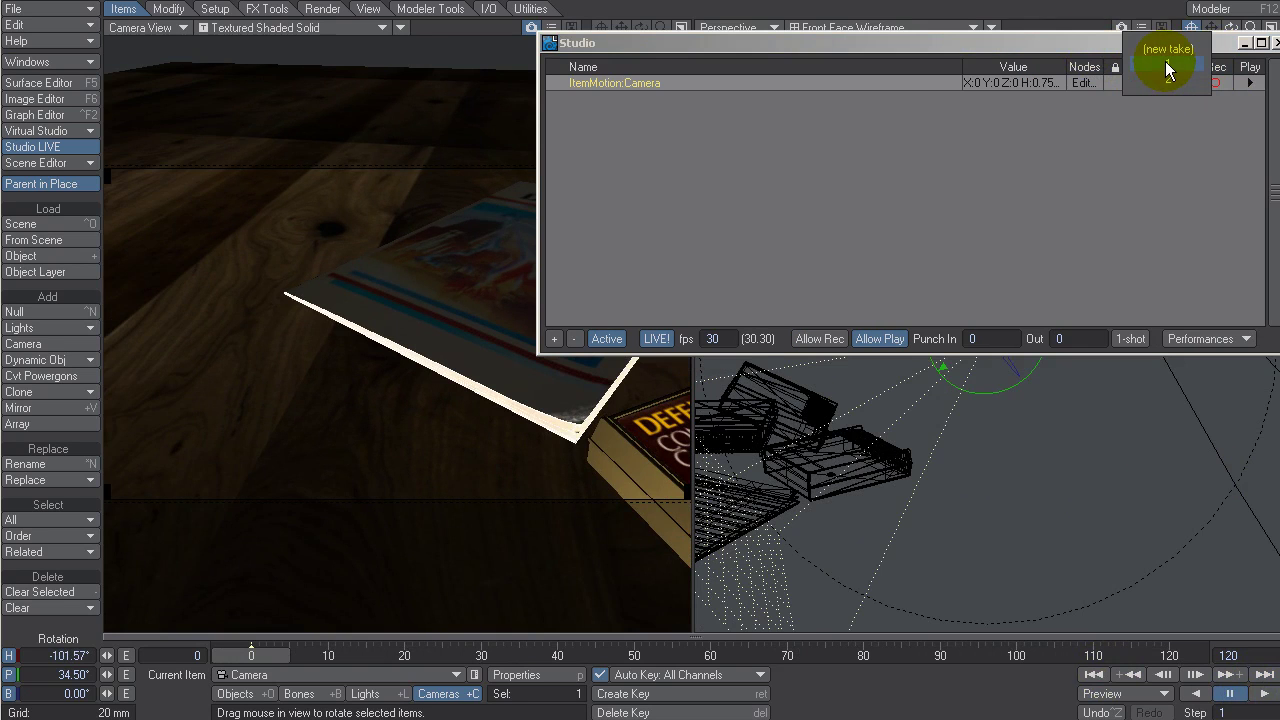
click(1167, 68)
click(1263, 693)
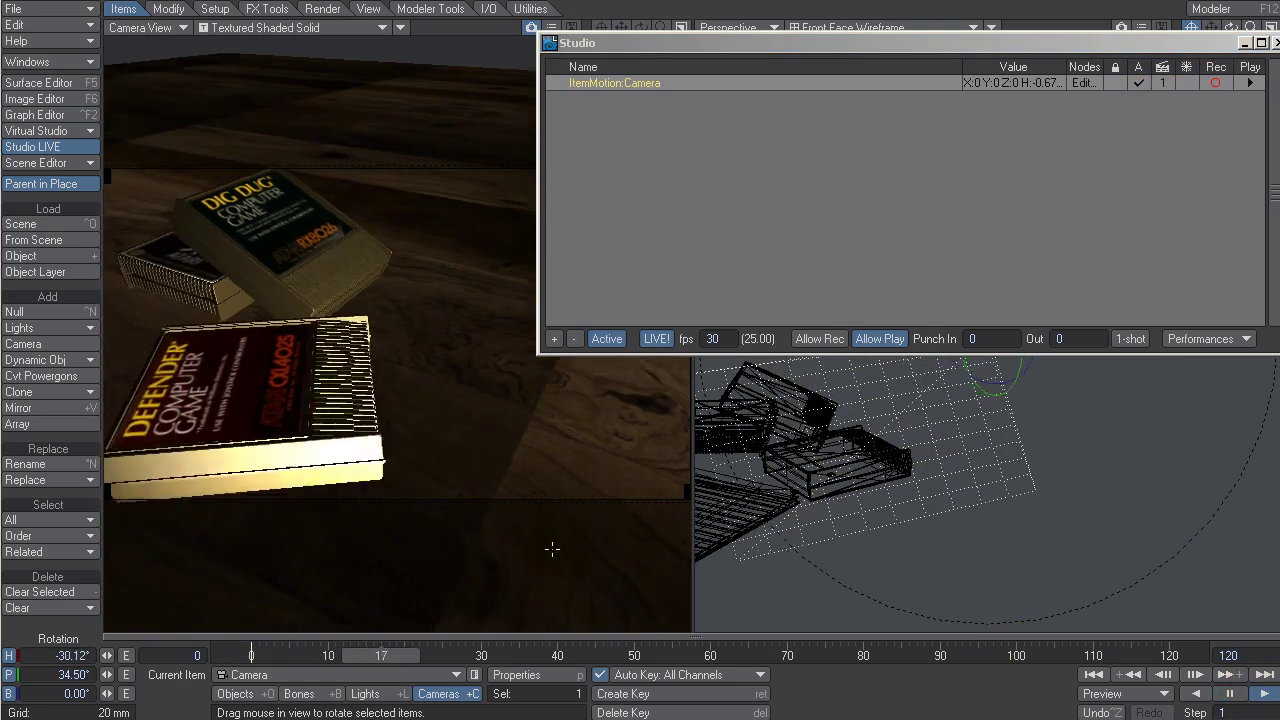